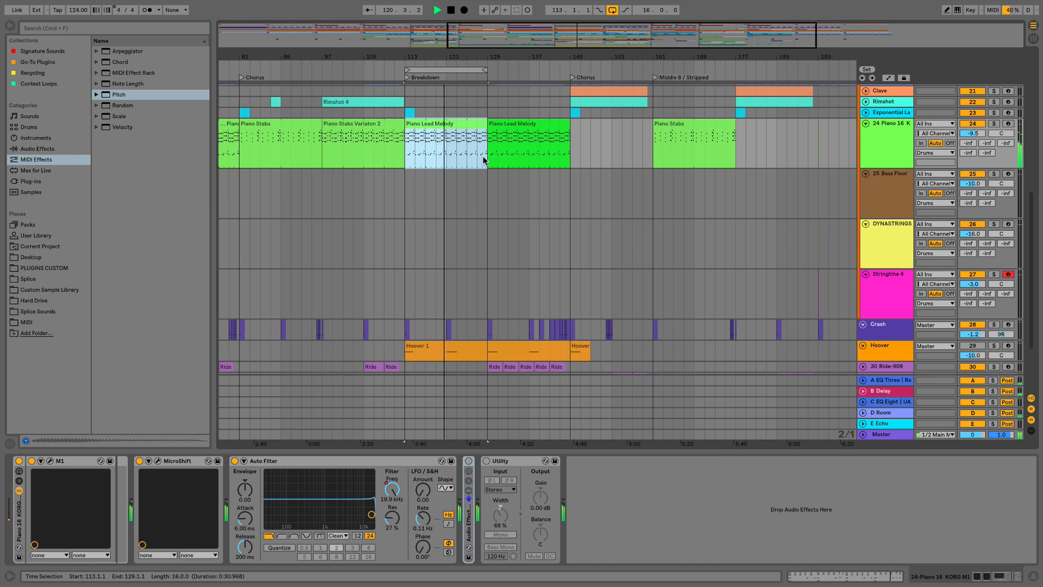
Select the Rimshot, Exponential and Piano clips from bar 97 to 129 and open them together in the note editor, focused on Rimshot 4.
scroll(480, 175, "left", 3)
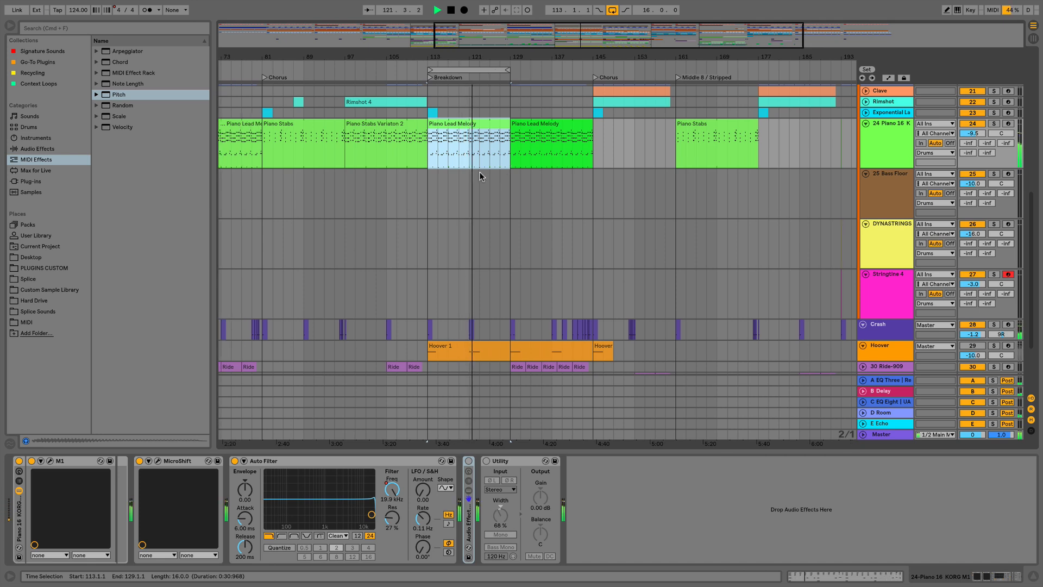
scroll(482, 172, "up", 1)
scroll(481, 171, "right", 1)
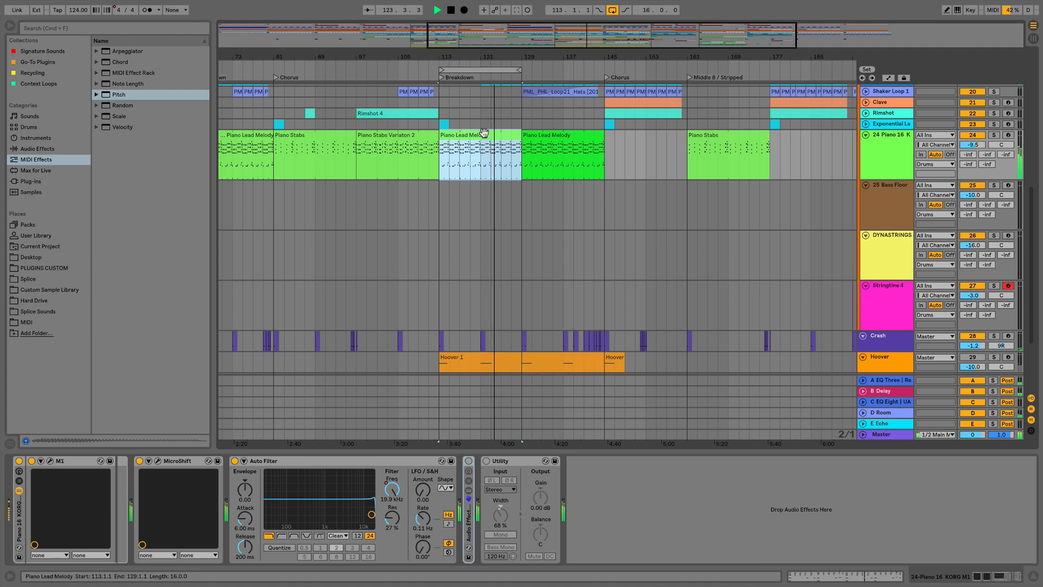
left_click(380, 114, "shift")
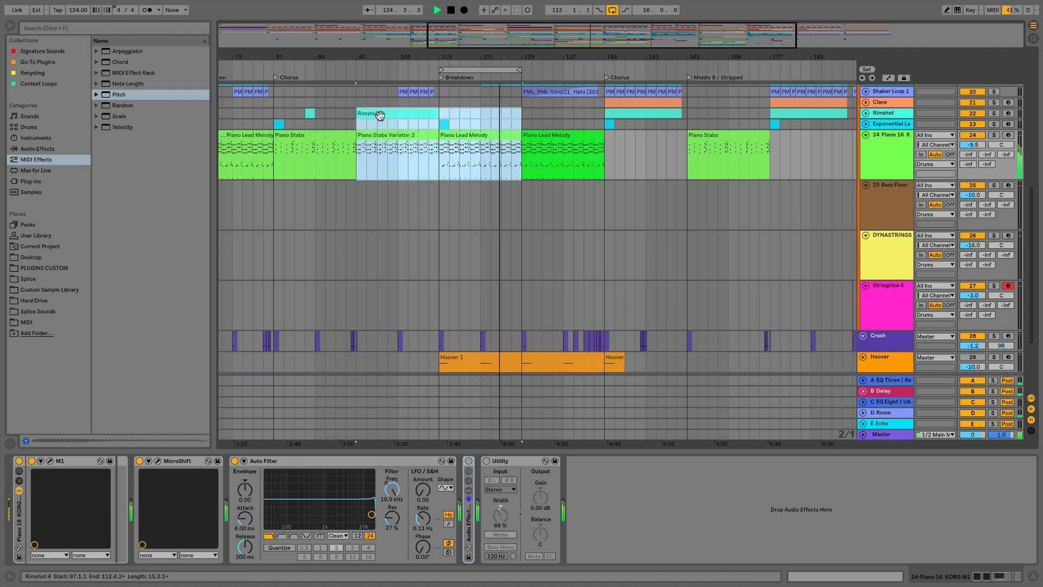
double_click(380, 115)
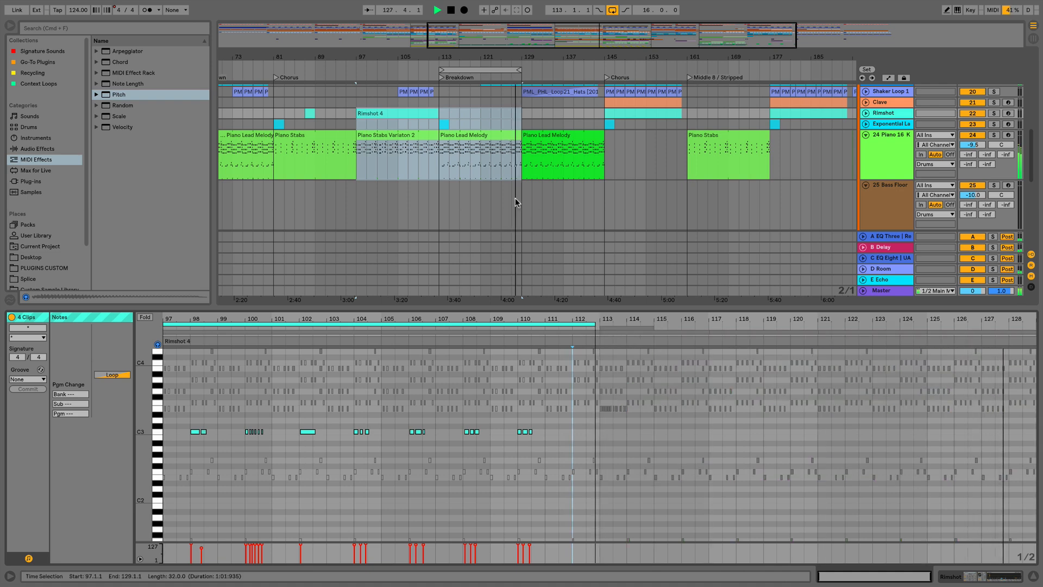
Stop playback in Session view and select the 25 Bass Floor track.
key("Tab")
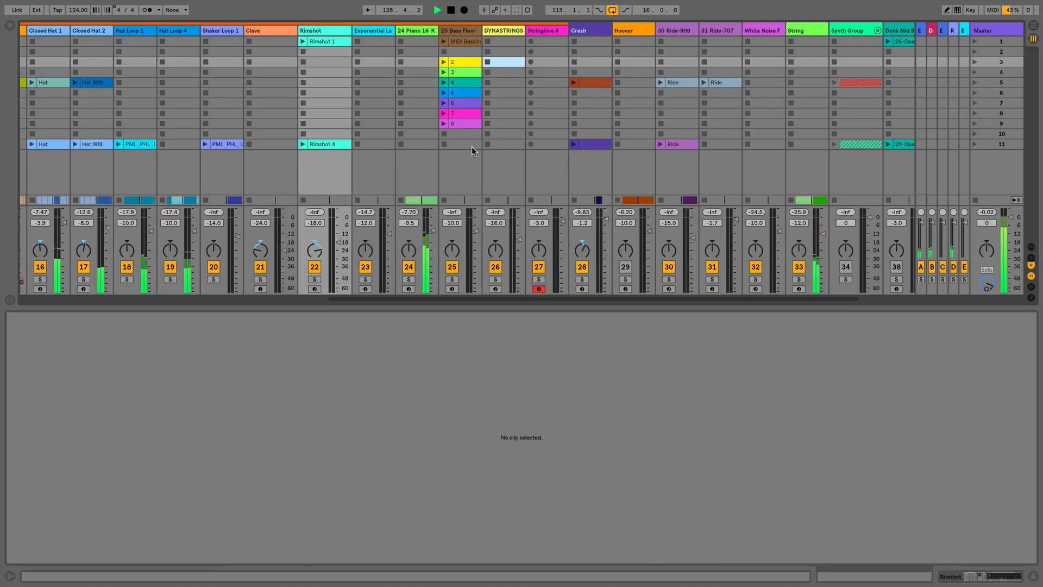
key("space")
left_click(463, 158)
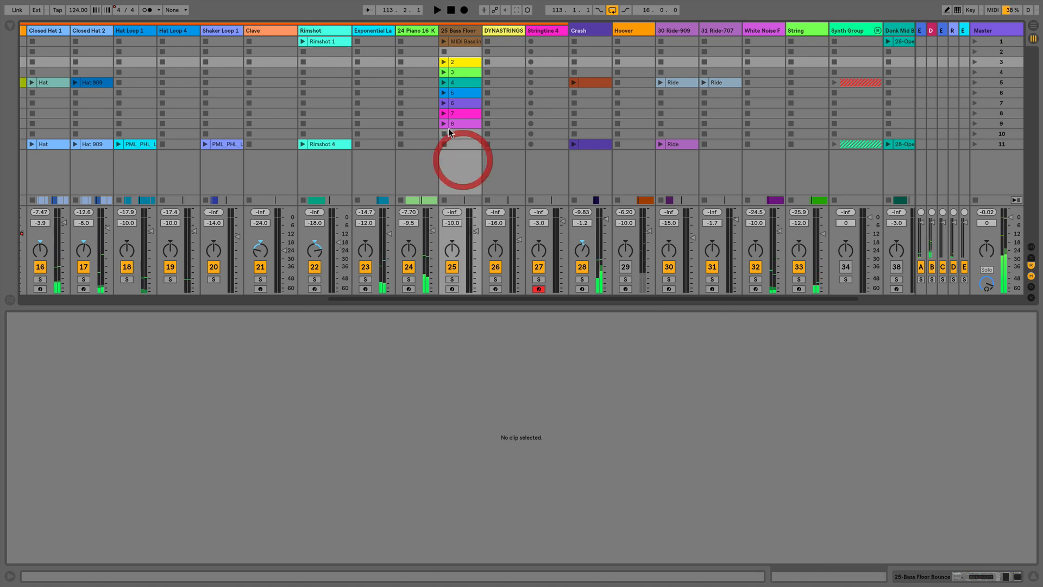
Copy clip 2 on the Bass Floor track into the empty slot directly above it.
left_click(464, 64)
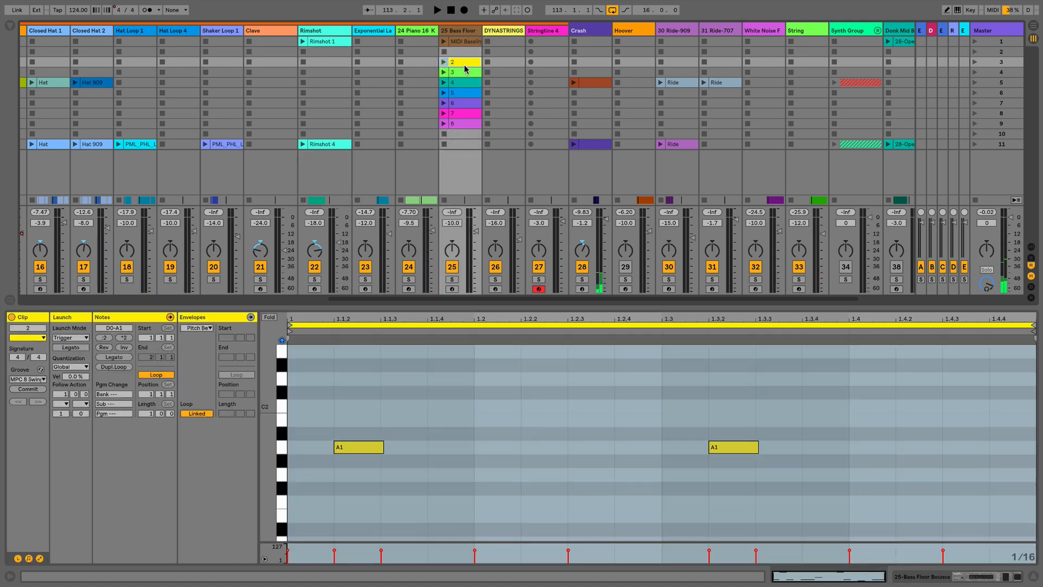
left_click_drag(464, 64, 460, 56)
scroll(458, 54, "left", 1)
Rename the copied Bass Floor clip to 1 and colour it green.
key("super+r")
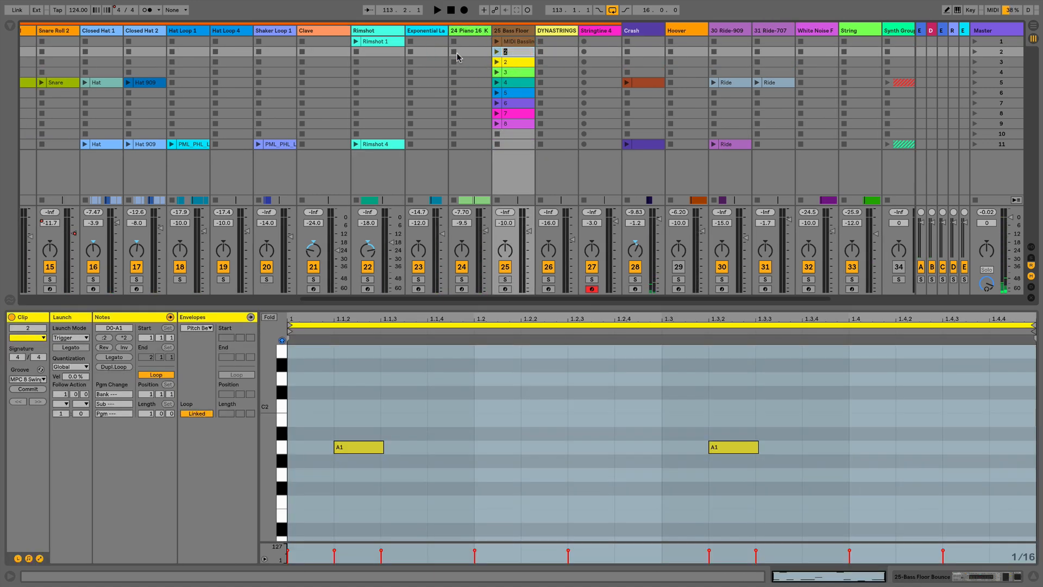
type("1")
key("Return")
right_click(516, 53)
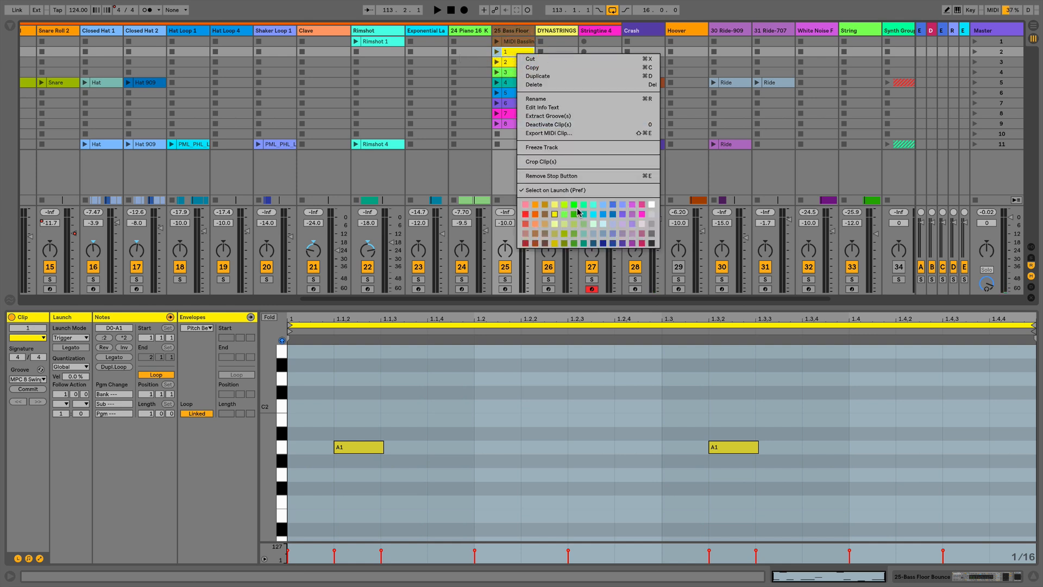
left_click(576, 212)
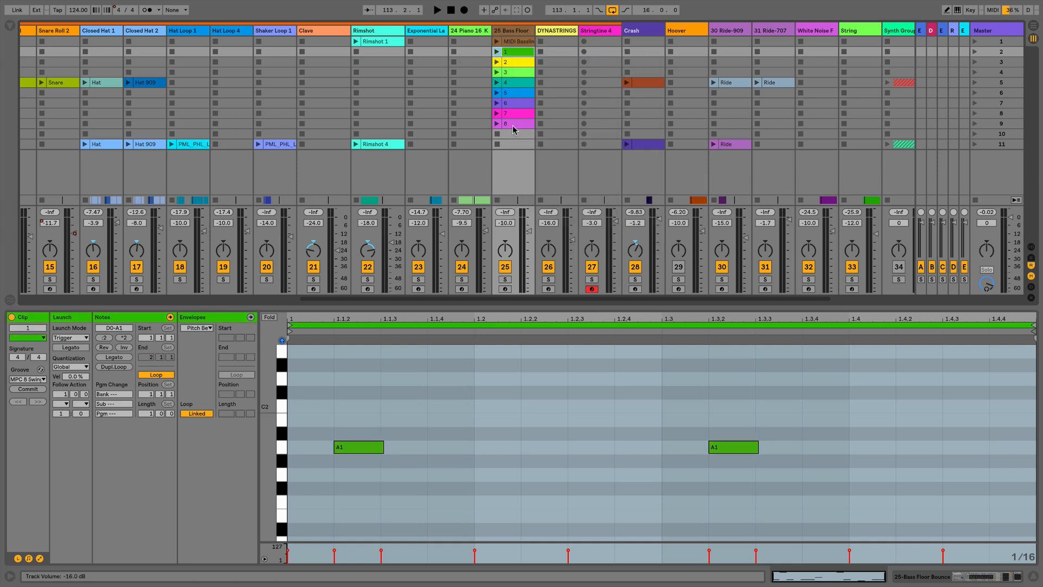
Select clips 1 to 4 on the Bass Floor track and bring clip 1 into focus in the note editor.
left_click(512, 62)
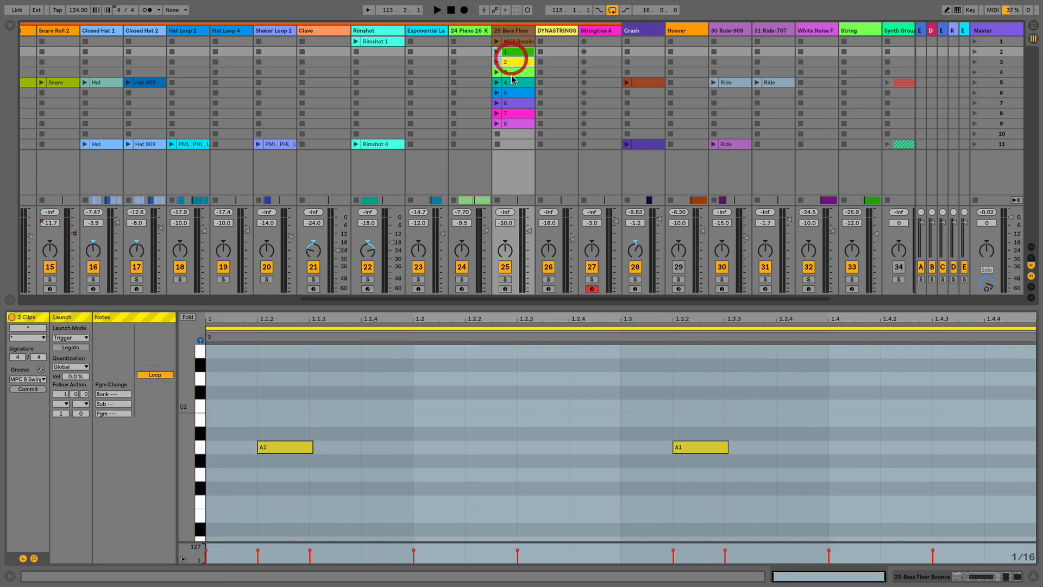
left_click(514, 84, "shift")
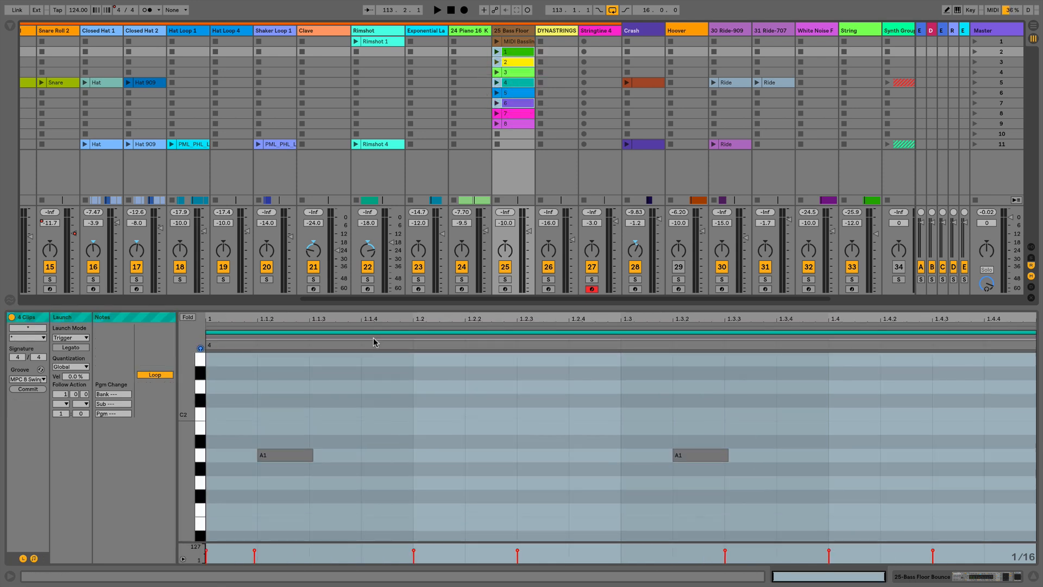
left_click(388, 329)
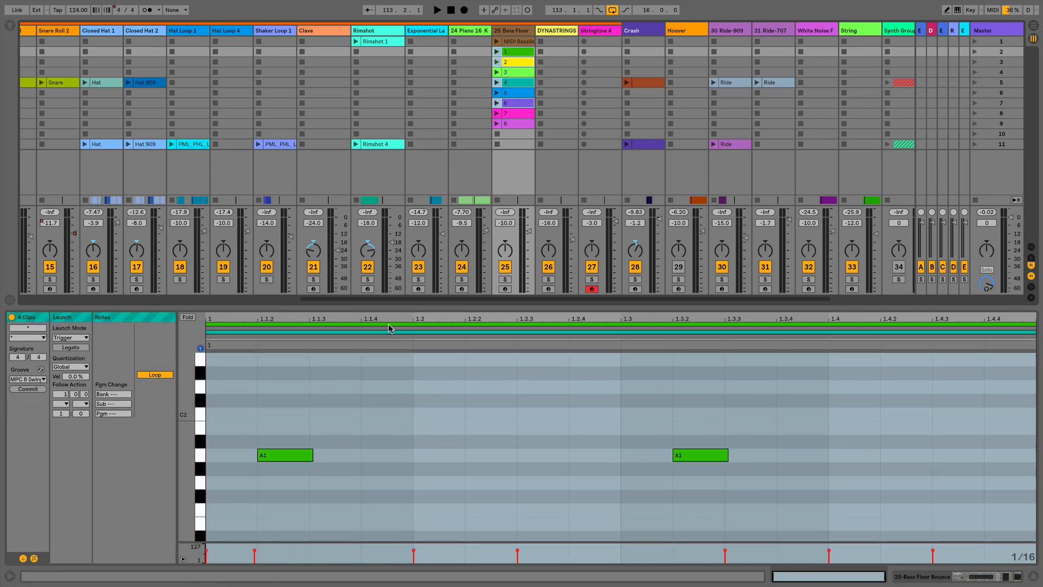
Select clips 1 to 8 on the Bass Floor track for shared note editing.
left_click(510, 53)
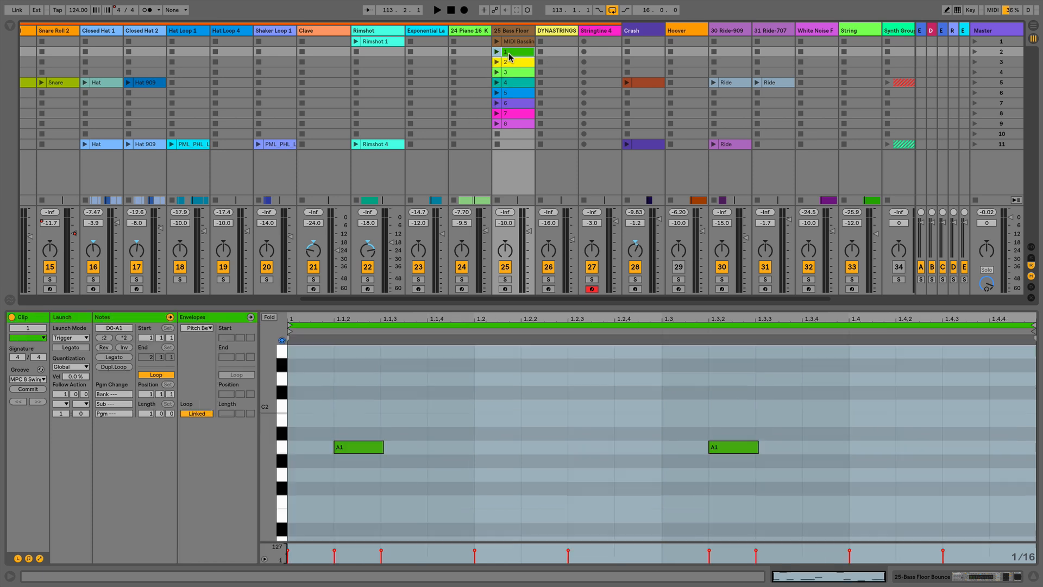
left_click(514, 123, "shift")
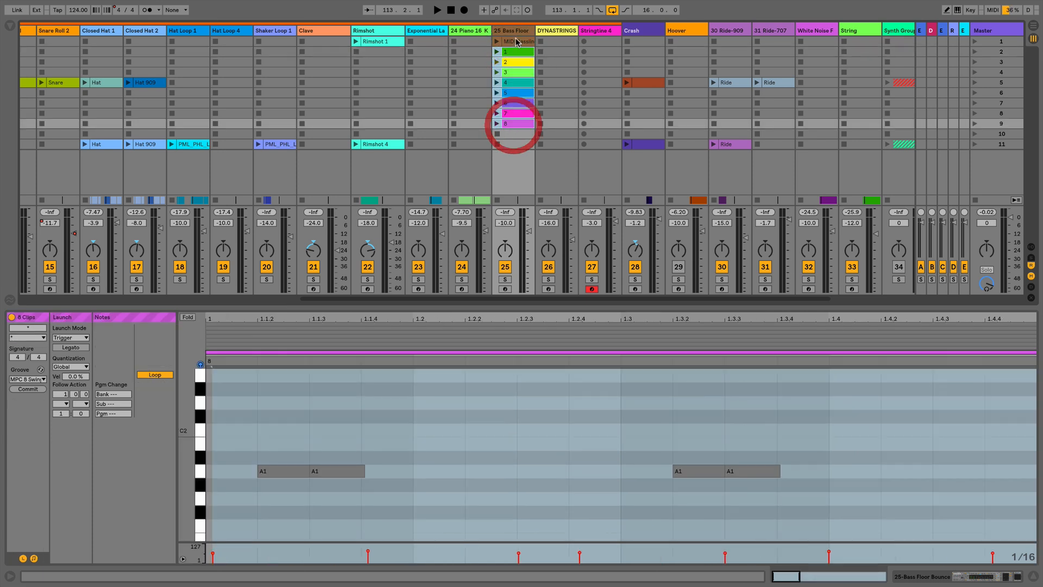
left_click(729, 52, "shift")
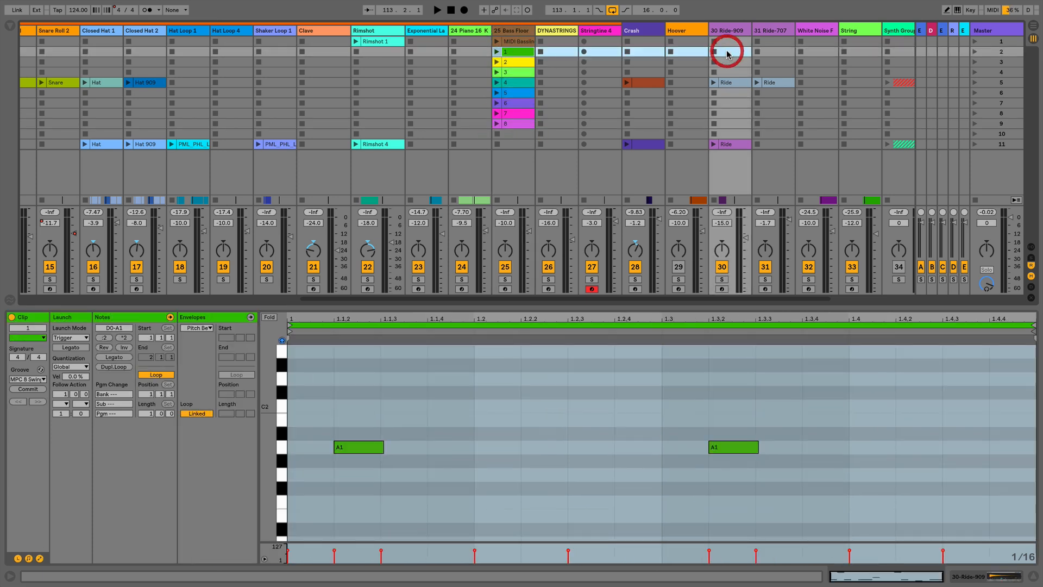
left_click(516, 121, "shift")
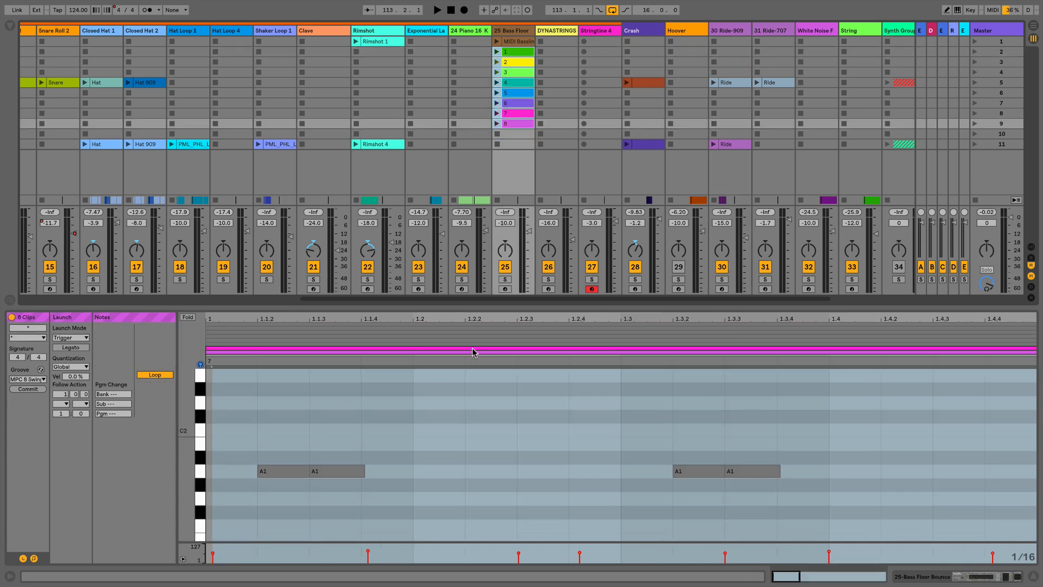
left_click_drag(475, 351, 476, 296)
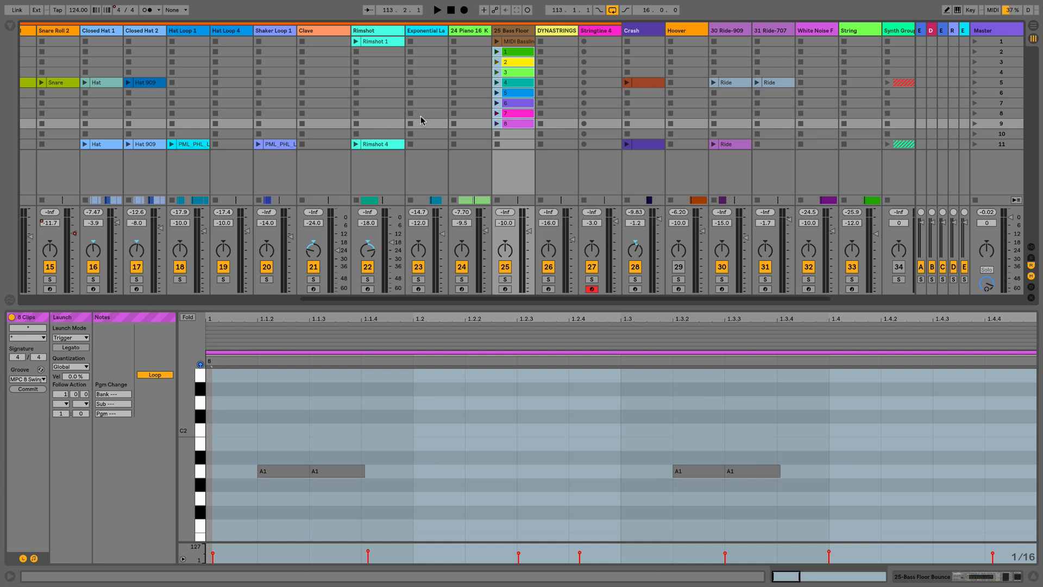
Try to open the MIDI Bassline clip together with clips 1 to 8 in the note editor.
left_click(516, 42, "shift")
left_click(512, 124, "shift")
left_click(520, 43, "shift")
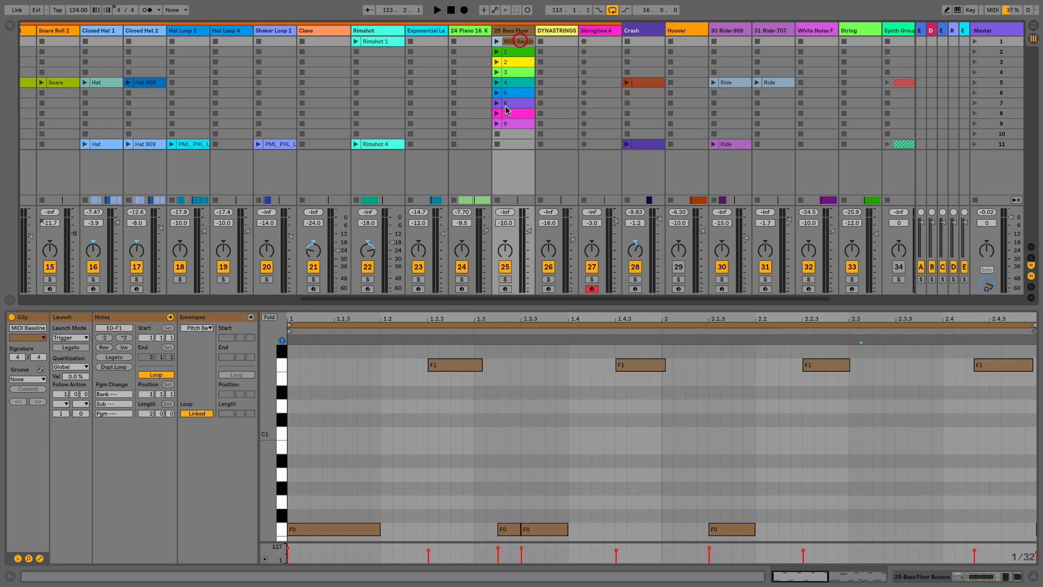
left_click(507, 124, "shift")
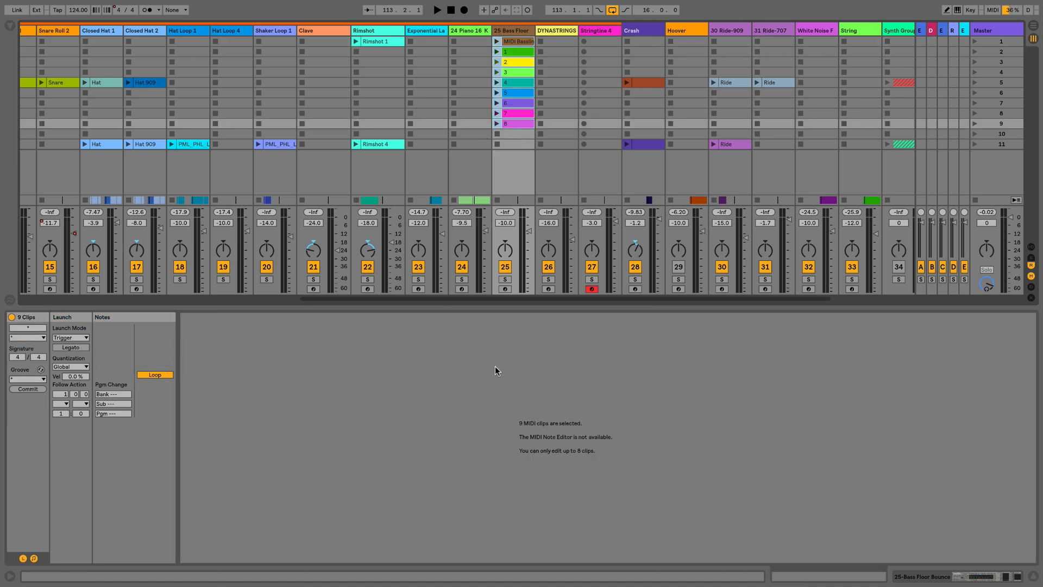
Reselect only Bass Floor clips 1 to 8 and switch the note editor's focus through clips 1, 5 and 6.
left_click(515, 50)
left_click(508, 124, "shift")
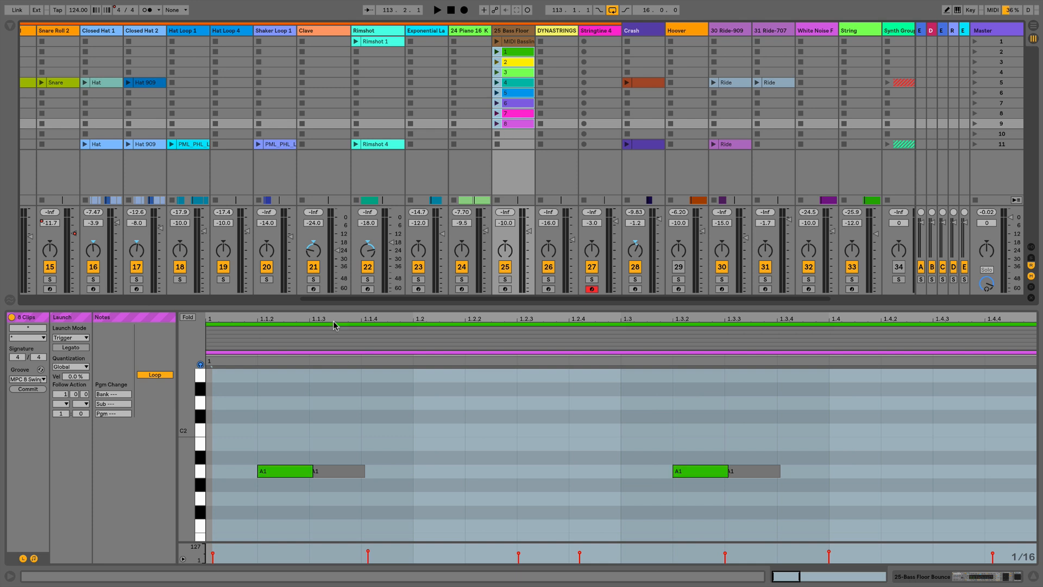
left_click(277, 325)
left_click(280, 340)
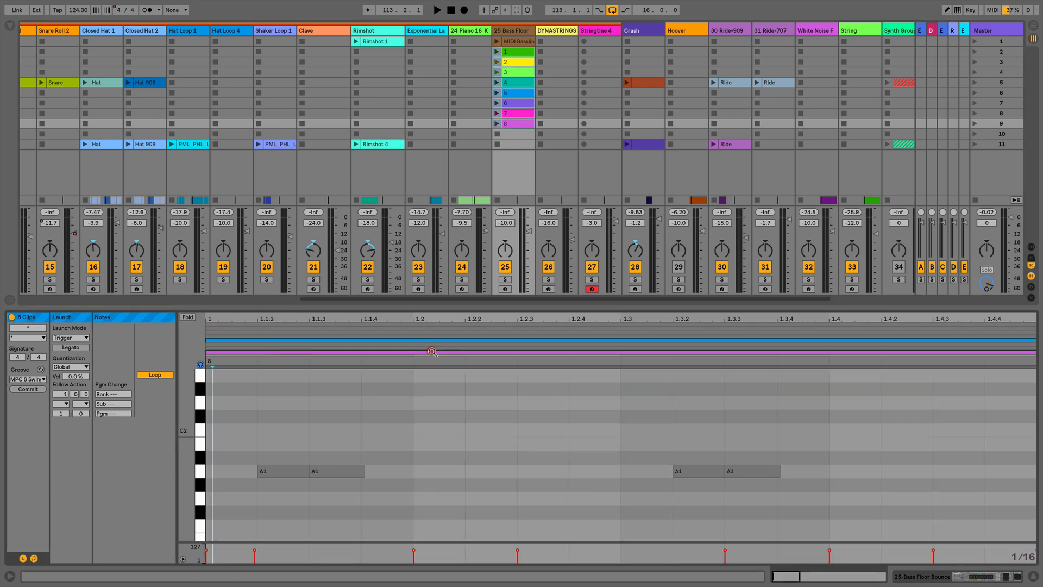
left_click(433, 346)
Draw a B1 note at 1.2 and a C#2 note at 1.2.3 in clip 6, and delete both again.
left_click(438, 444)
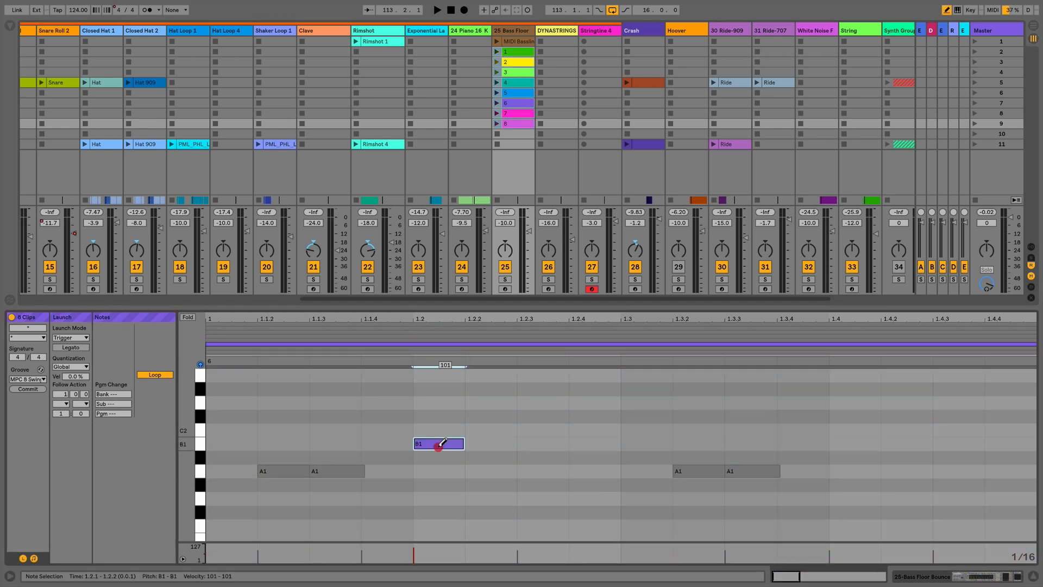
left_click(542, 416)
left_click(593, 526)
left_click(590, 527)
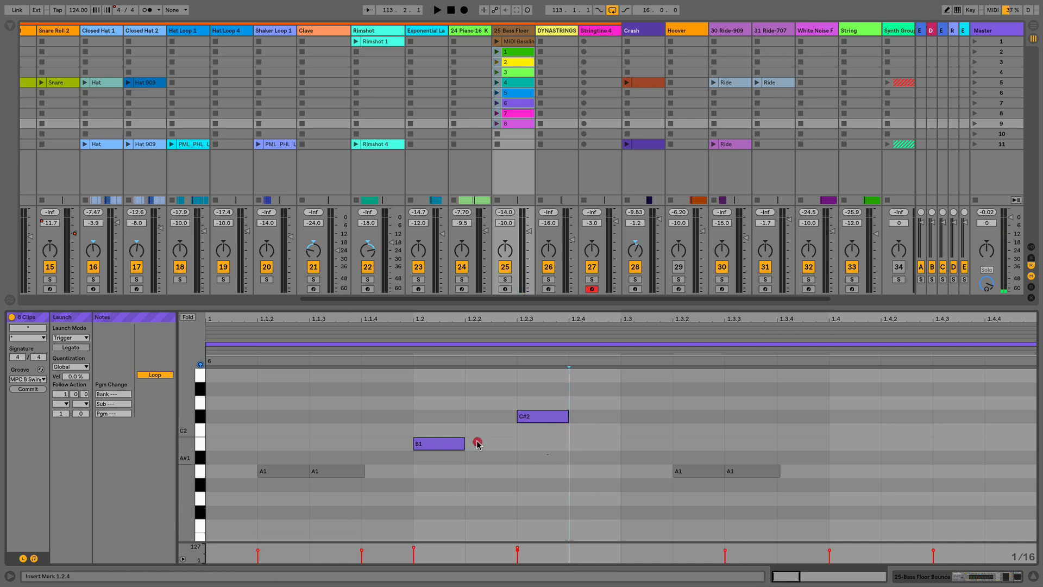
key("ctrl+a")
key("Delete")
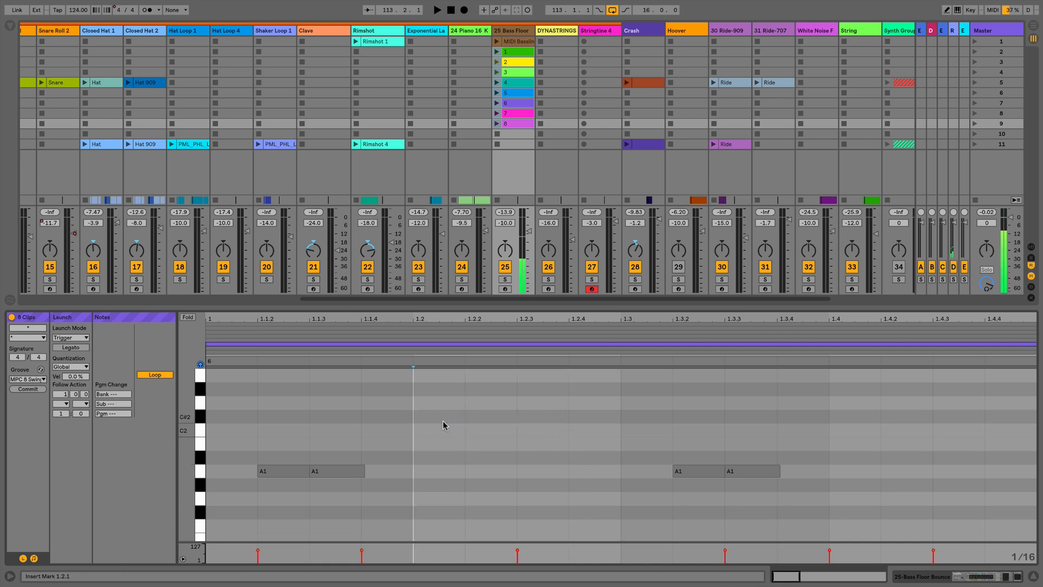
Recolour all eight selected Bass Floor clips amber and undo the colour change.
right_click(514, 106)
left_click(542, 239)
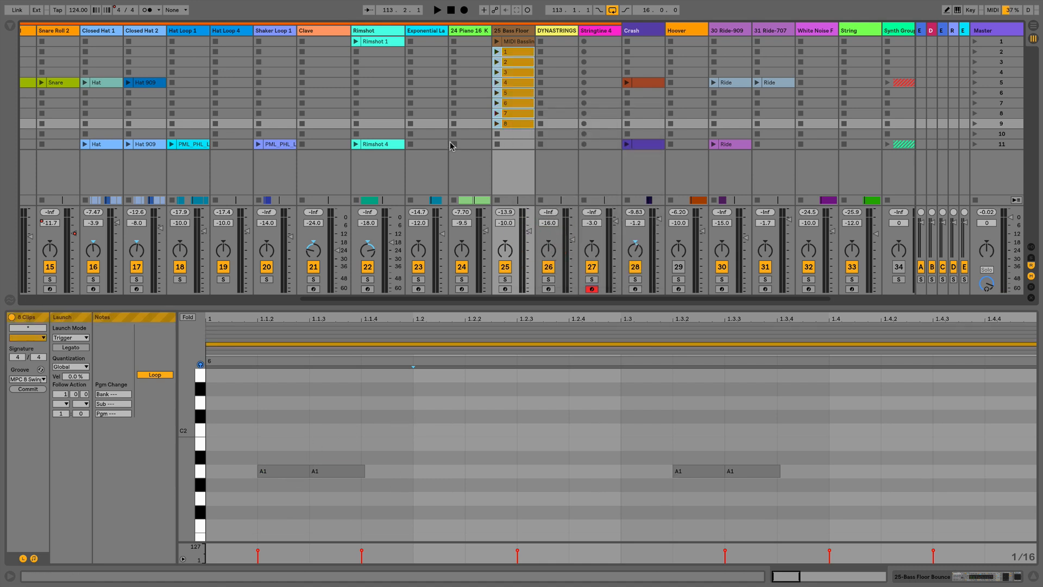
key("ctrl+z")
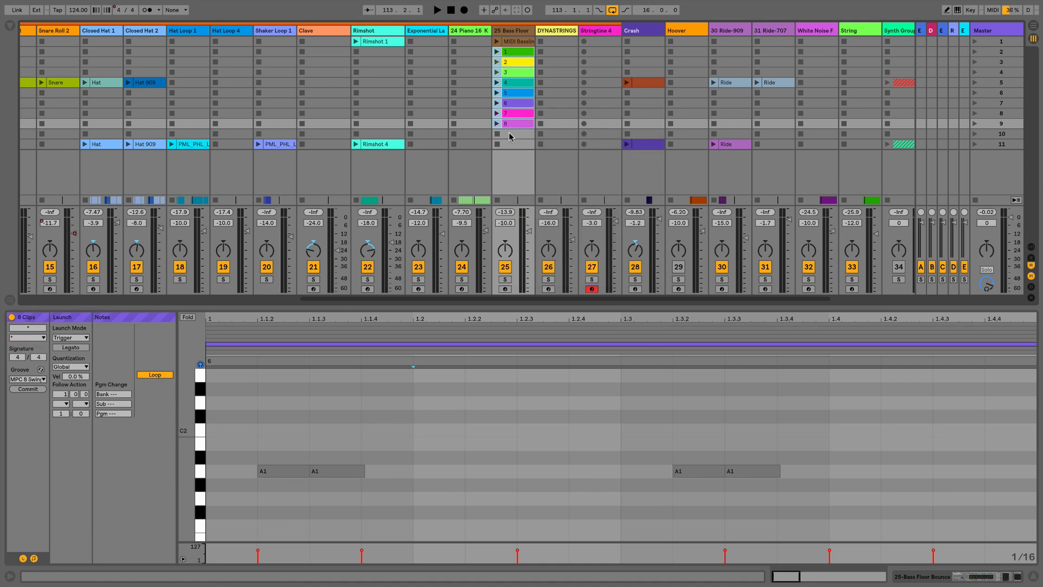
Switch the note editor's focus between the selected clips, going through 4, 5, 6, 3 and 1, using their loop bars.
left_click(242, 336)
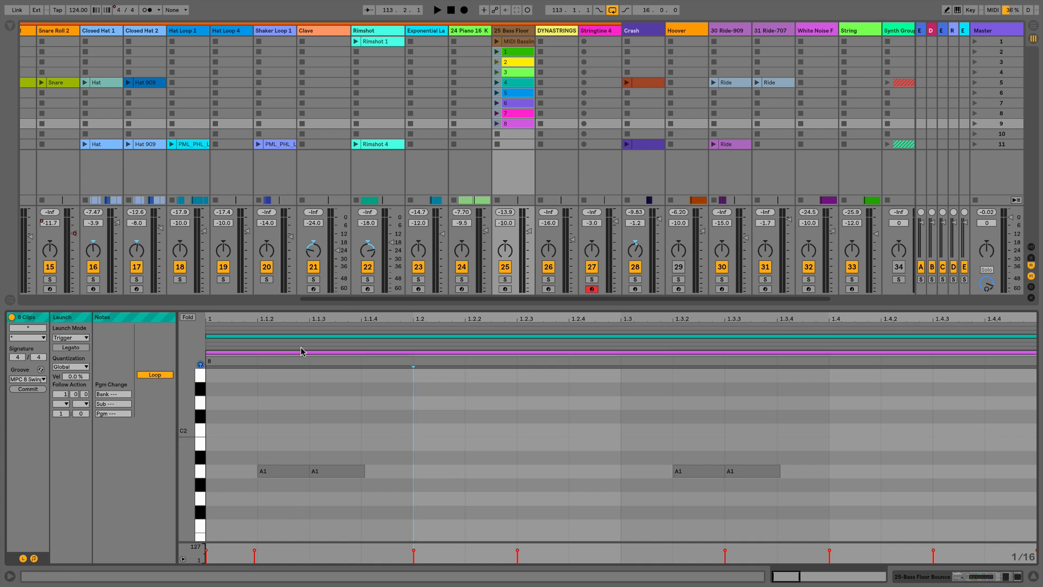
left_click(300, 340)
left_click(320, 344)
left_click(323, 332)
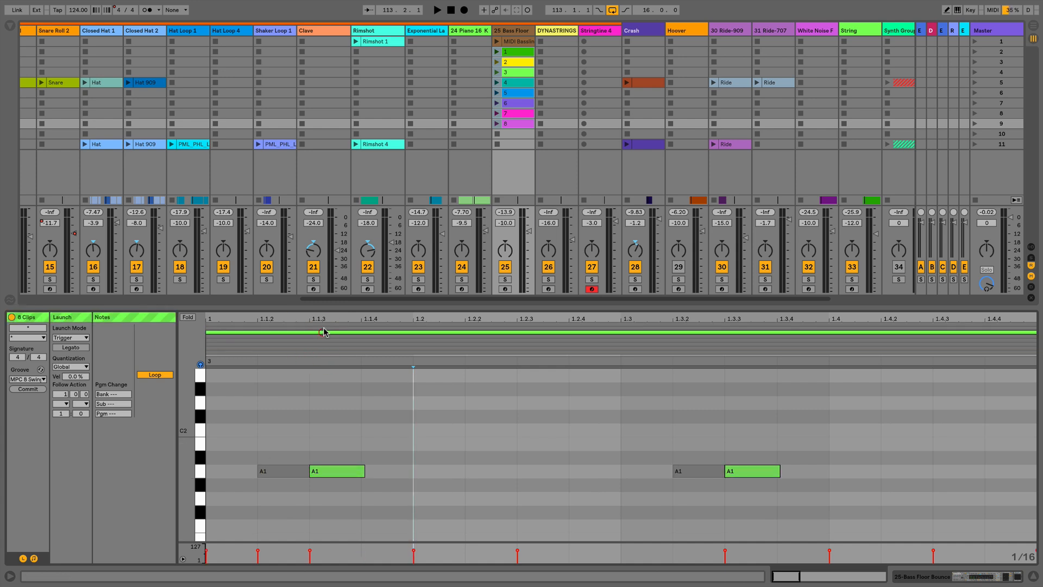
left_click(325, 329)
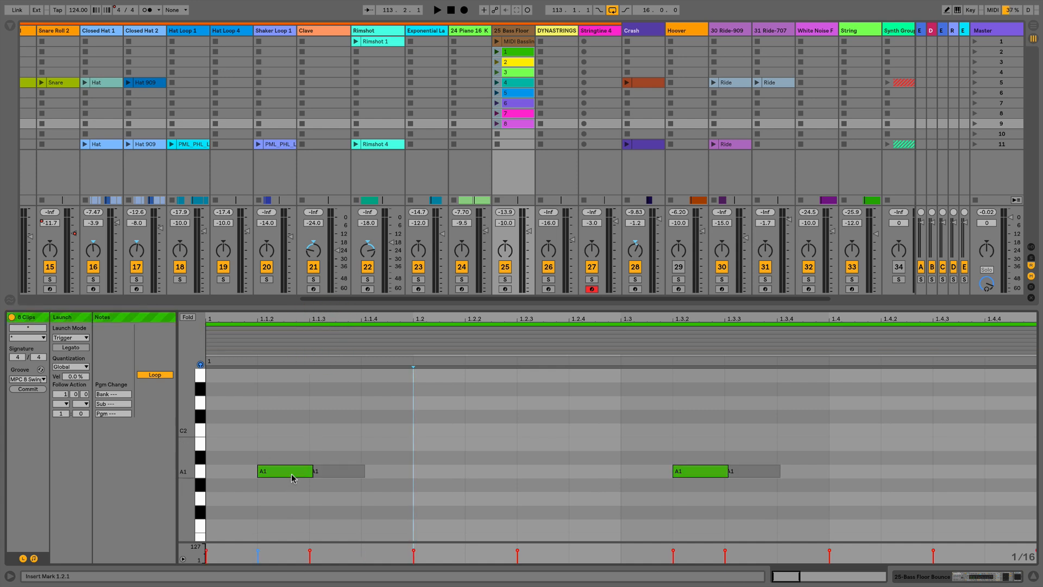
Bring clips 3, 2, 5 and 8 into focus by selecting their notes, and switch Fold on and off.
left_click(327, 477)
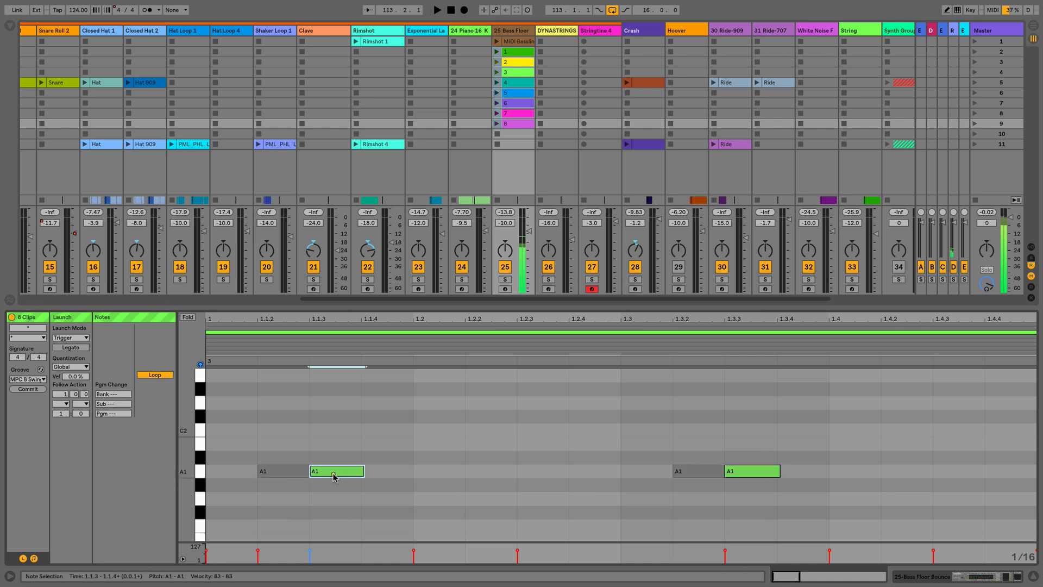
left_click(288, 476)
scroll(294, 468, "down", 6)
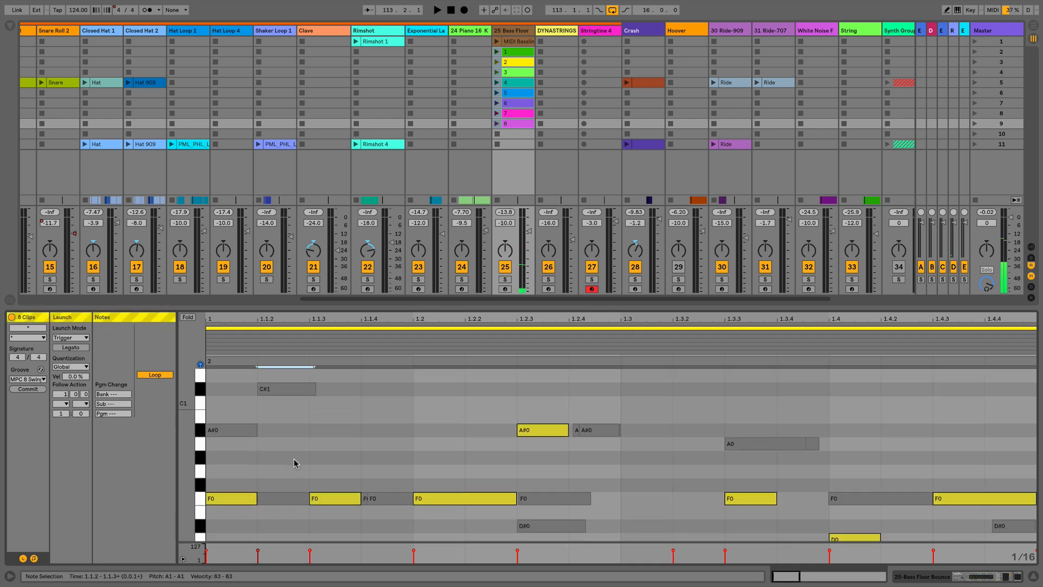
left_click(254, 379)
left_click(248, 377)
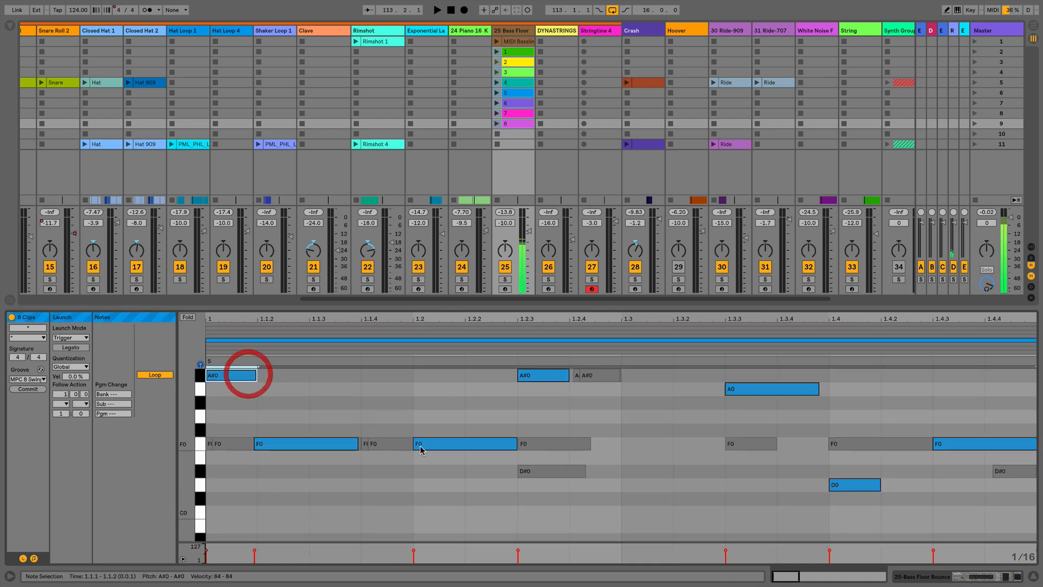
left_click(401, 443)
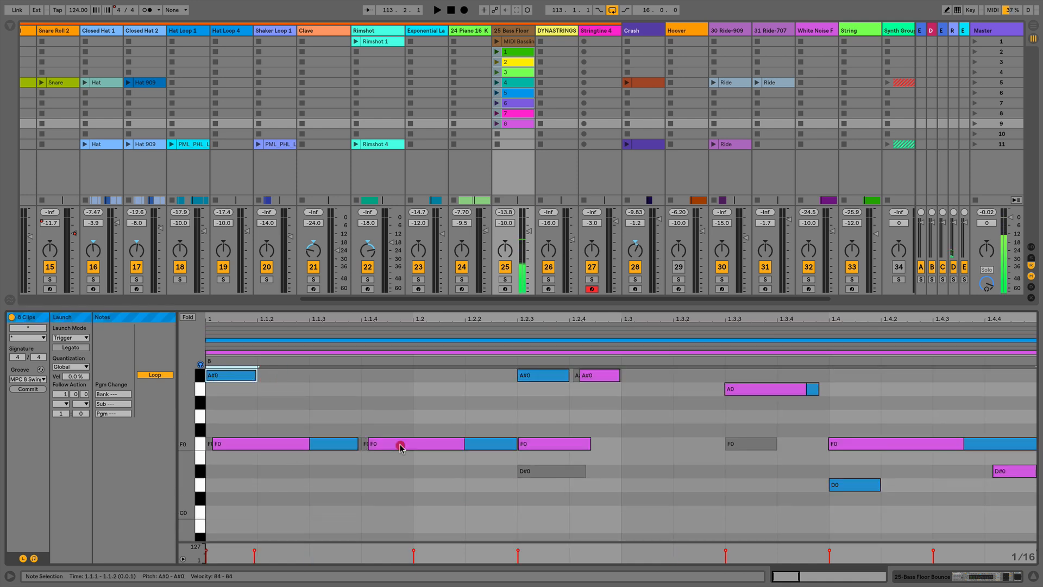
left_click(186, 317)
left_click(186, 317)
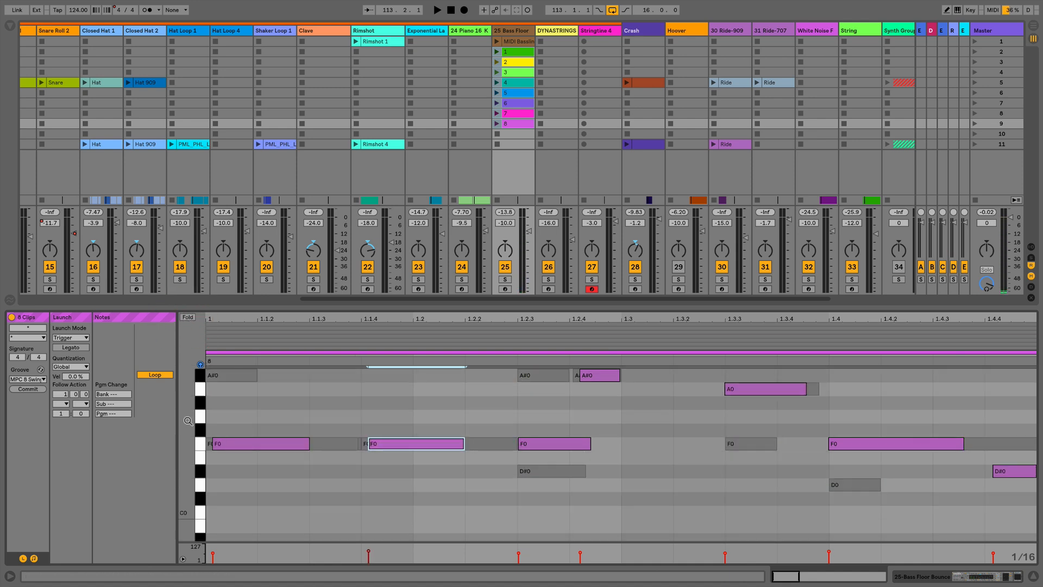
Copy Bass Floor clip 1 into the DYNASTRINGS slot of scene 2 and colour the copy yellow.
left_click_drag(192, 395, 163, 395)
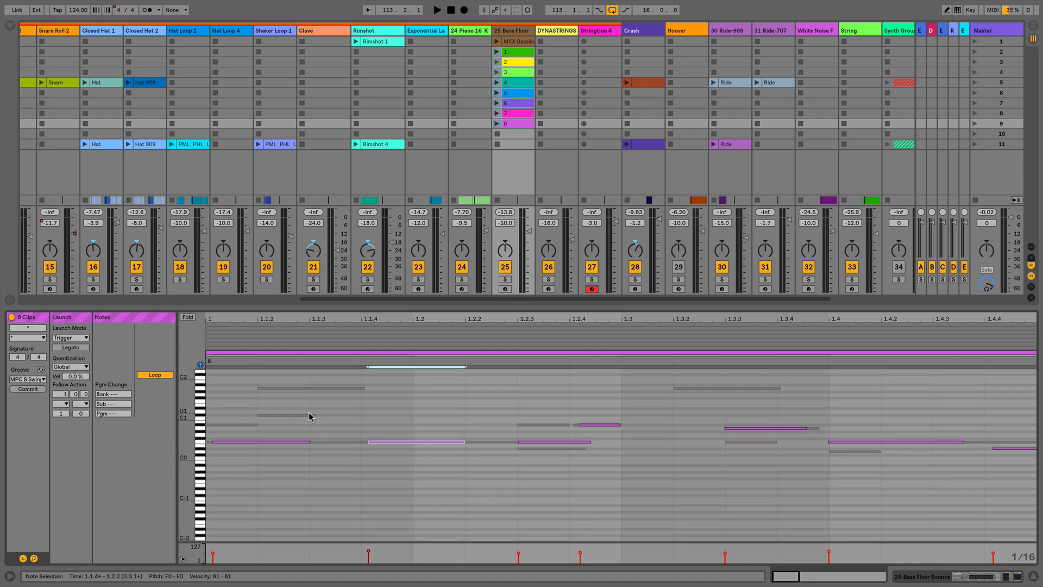
scroll(313, 417, "up", 2)
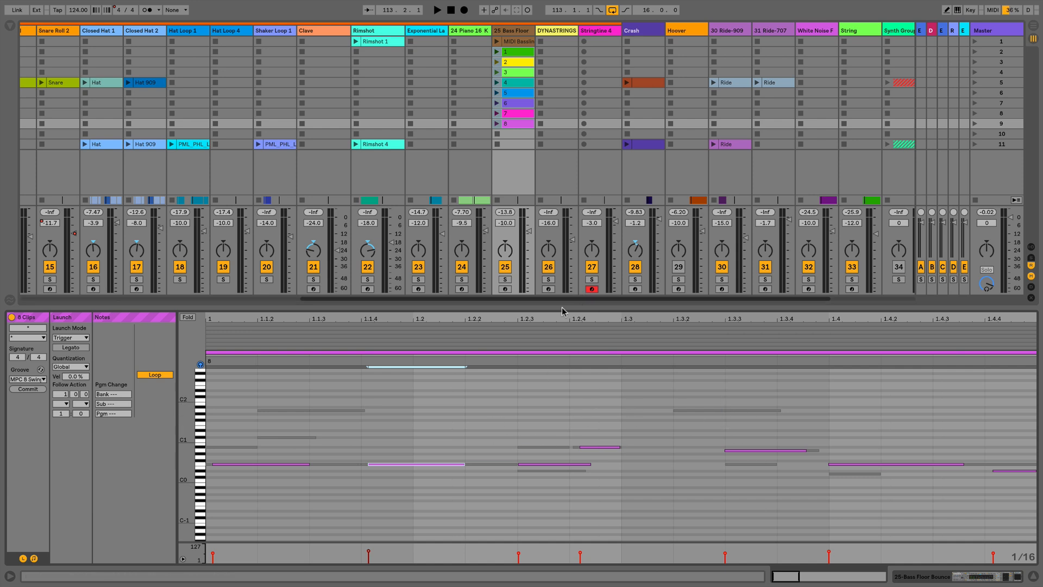
left_click(512, 63)
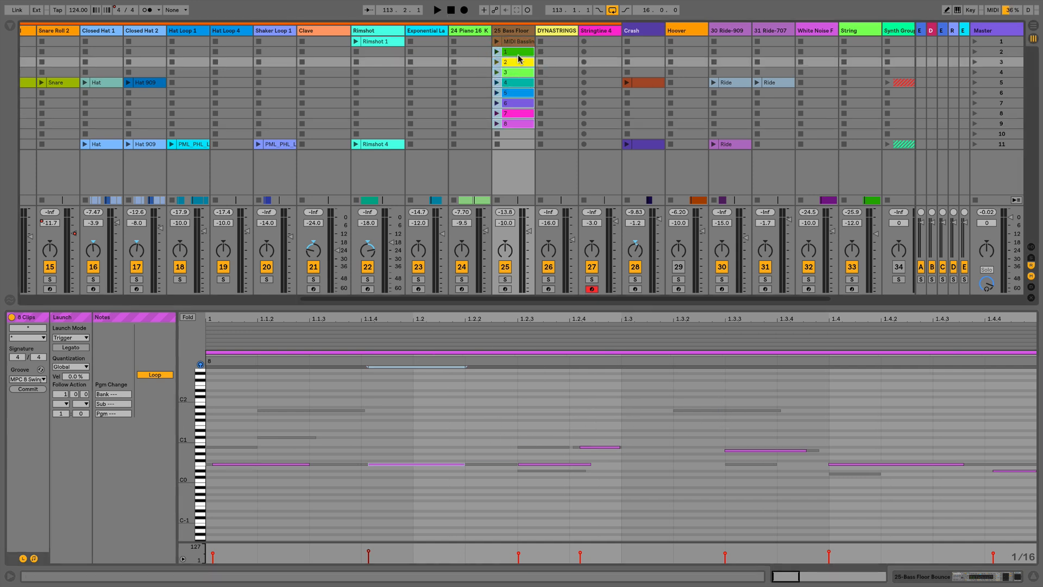
left_click(518, 54)
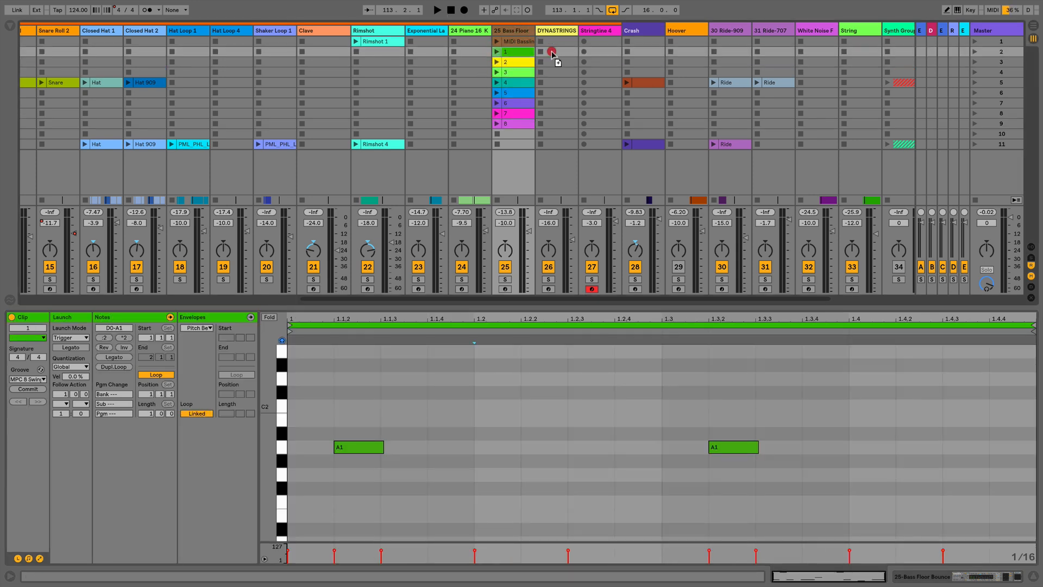
left_click_drag(552, 55, 557, 55)
right_click(556, 53)
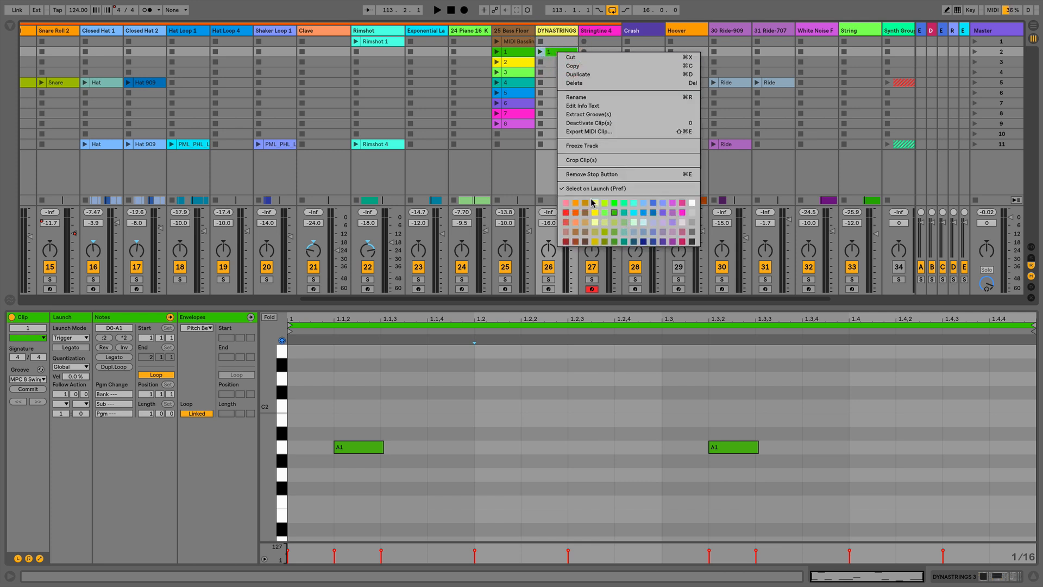
left_click(594, 203)
Launch clip 1 on both the DYNASTRINGS and Bass Floor tracks and solo the two tracks together.
left_click(515, 54)
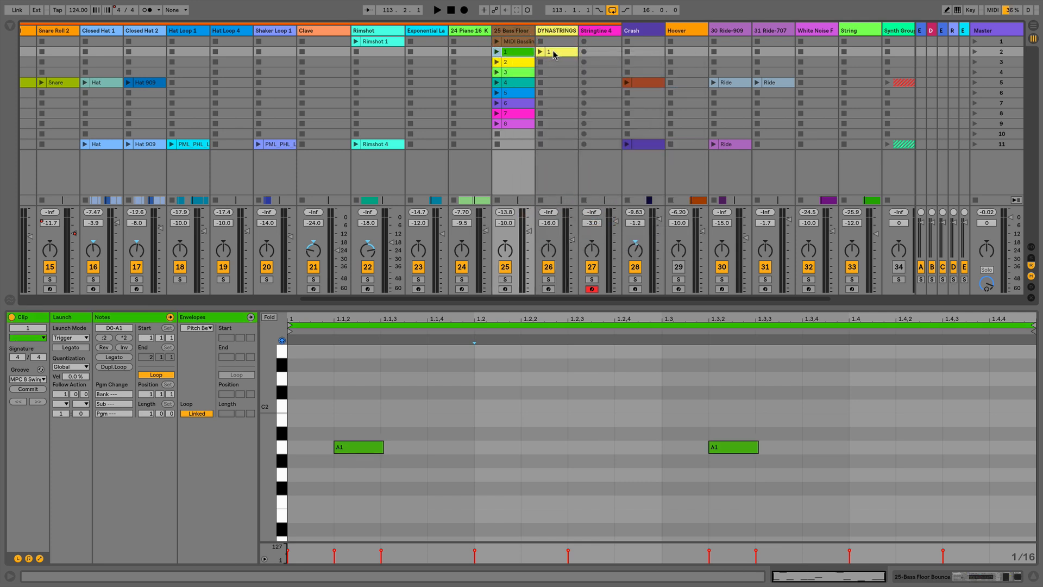
left_click(545, 53)
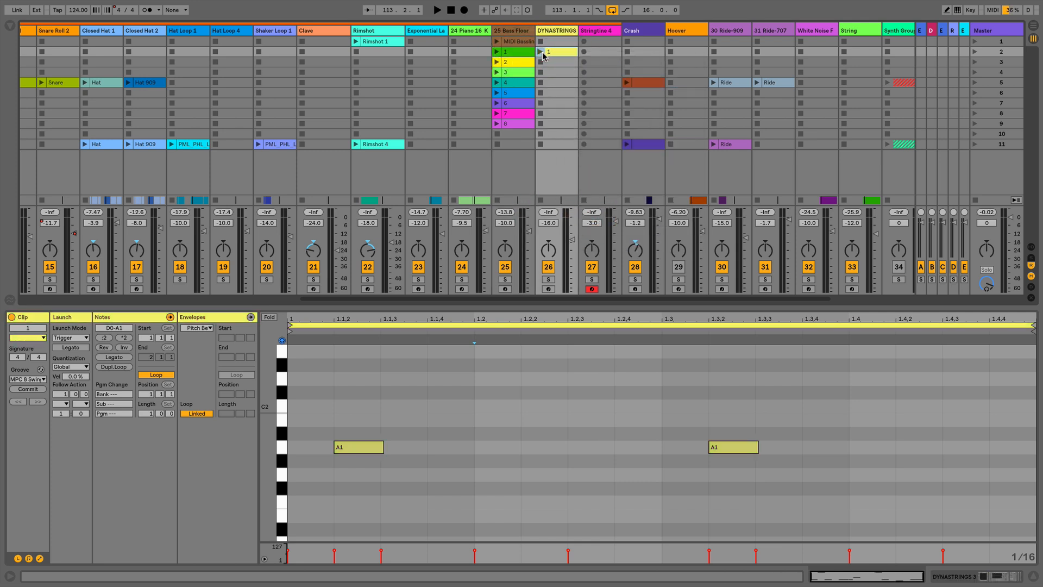
left_click(541, 52)
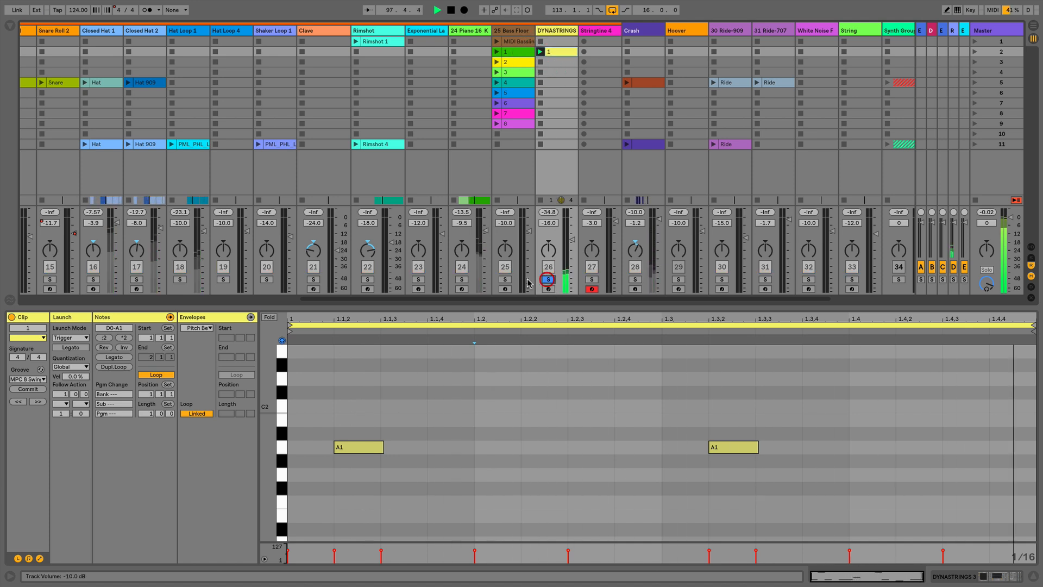
left_click(505, 279)
left_click(495, 52)
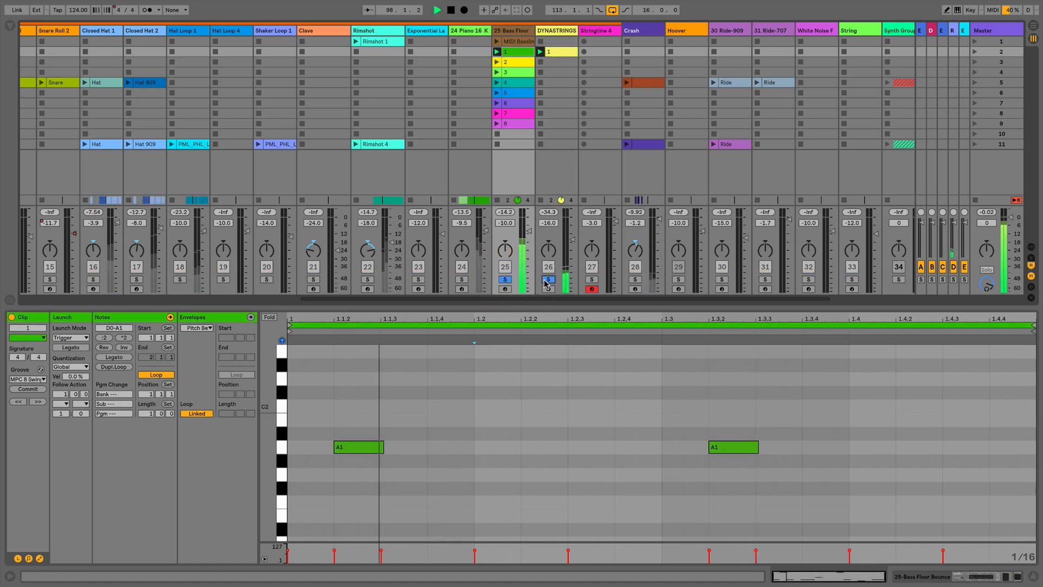
left_click(548, 280)
Open the Bass Floor and DYNASTRINGS clips together in the note editor and bring the DYNASTRINGS clip into focus.
left_click(558, 52)
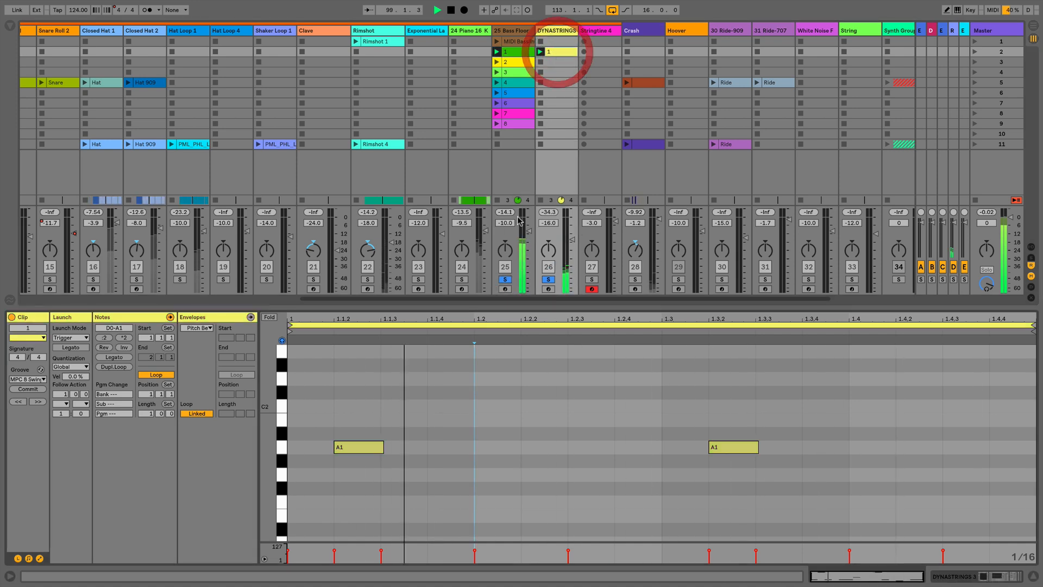
left_click(512, 54, "shift")
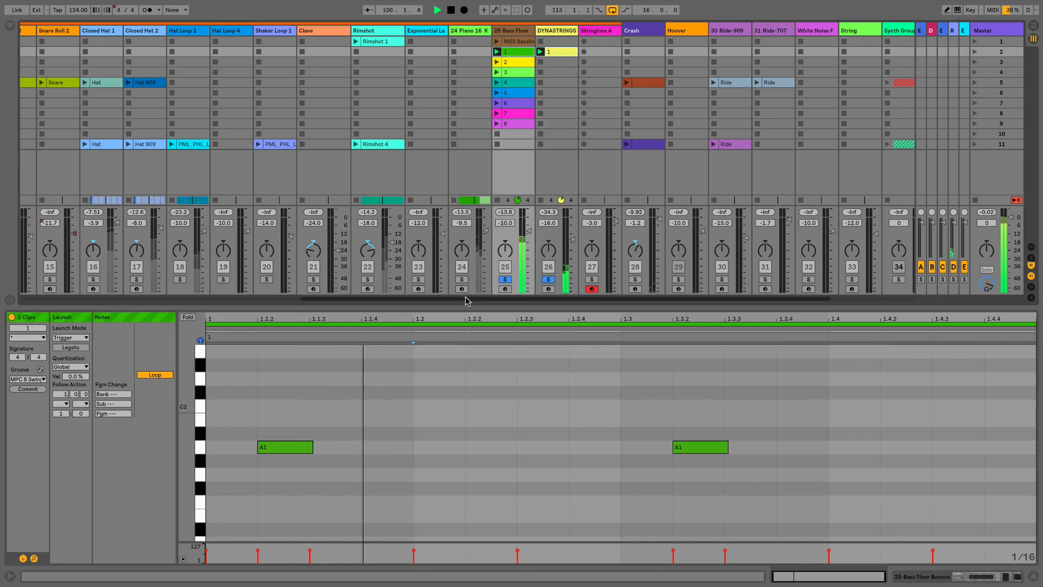
left_click(442, 329)
left_click(443, 329)
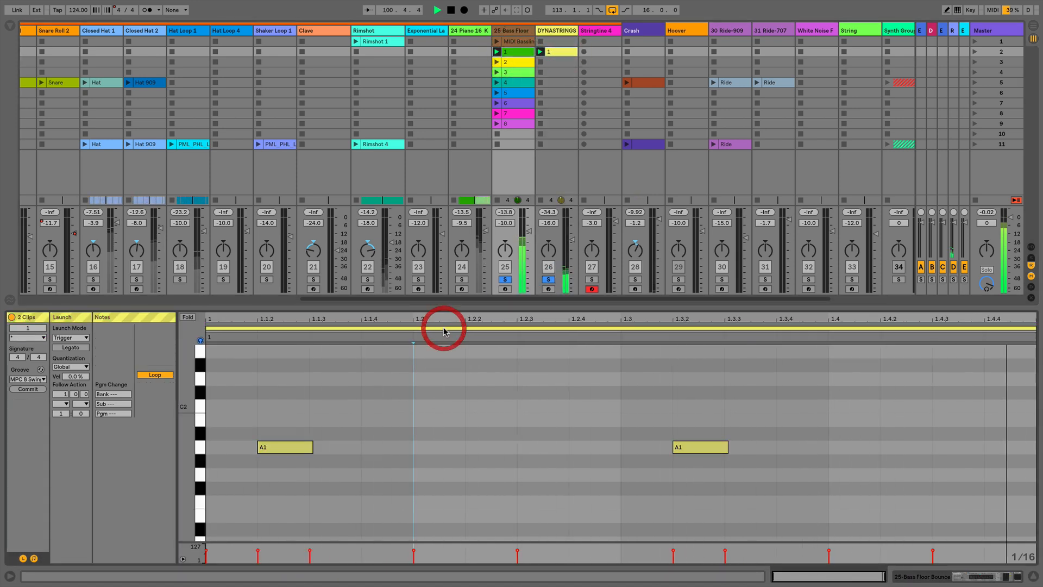
Transpose all notes of the DYNASTRINGS clip up two octaves.
left_click(431, 433)
key("super+a")
key("shift+Up")
key("shift+Up")
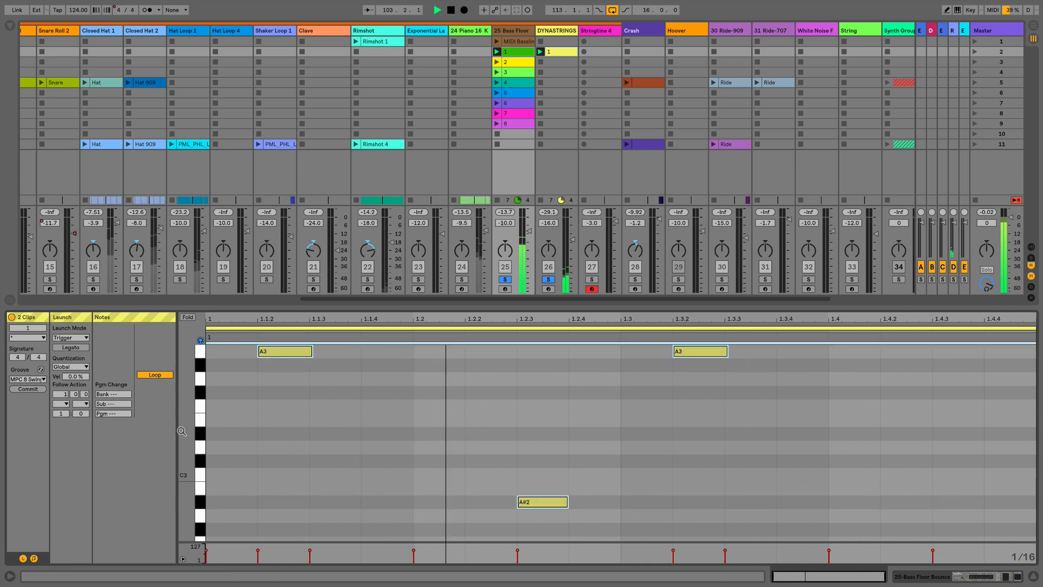
Examine how the notes of both clips line up across the octaves, and look through the groove choices.
left_click_drag(187, 429, 221, 498)
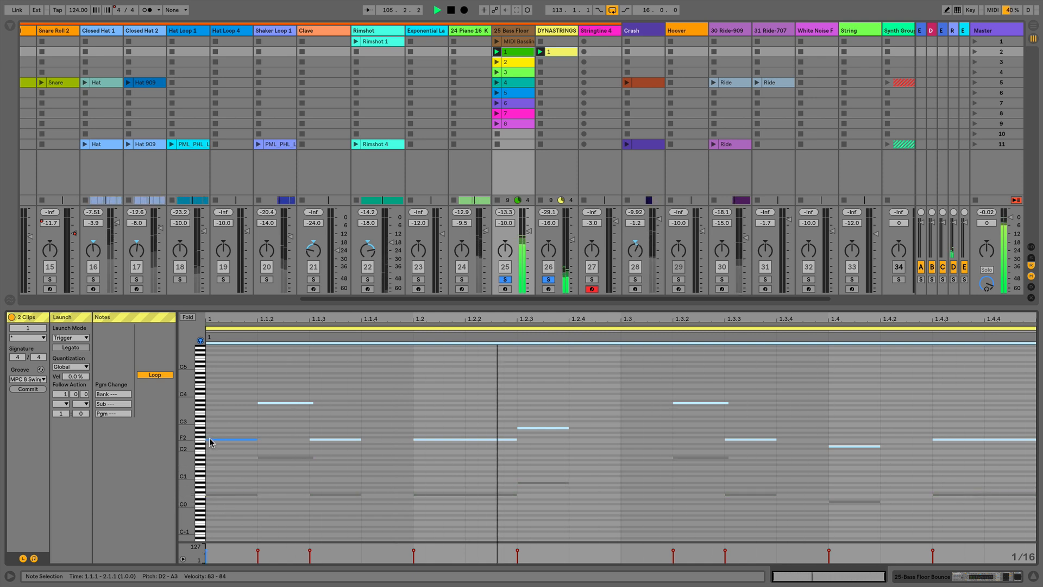
left_click(210, 495)
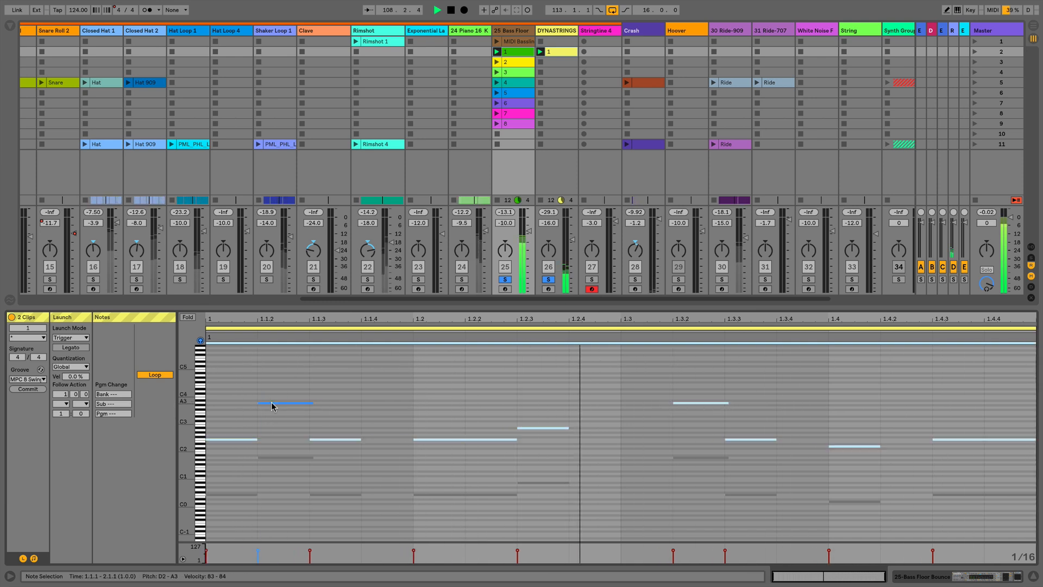
left_click(311, 403)
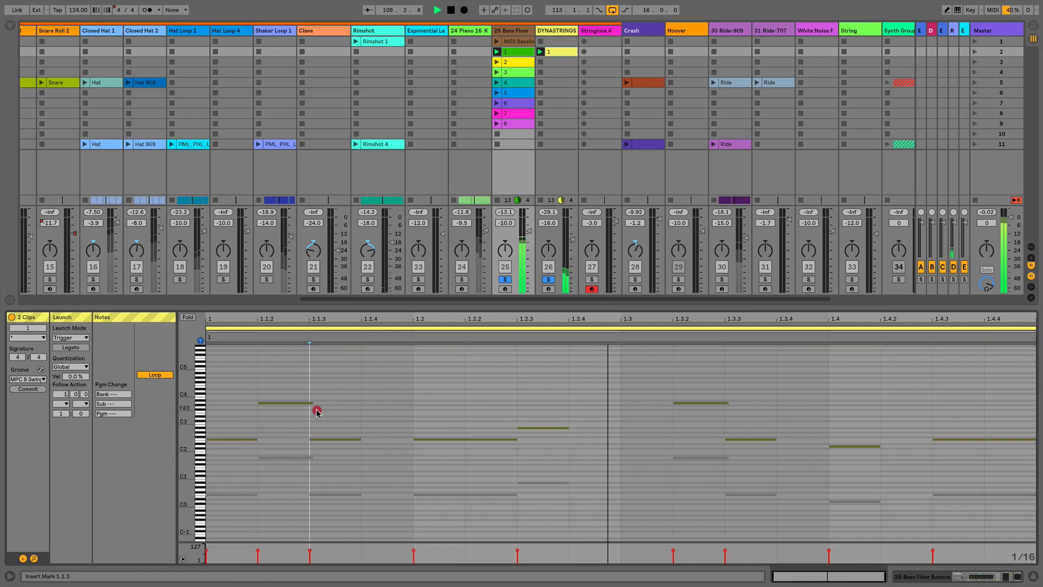
mouse_move(311, 403)
left_mouse_down()
mouse_move(293, 402)
mouse_move(314, 403)
left_mouse_up()
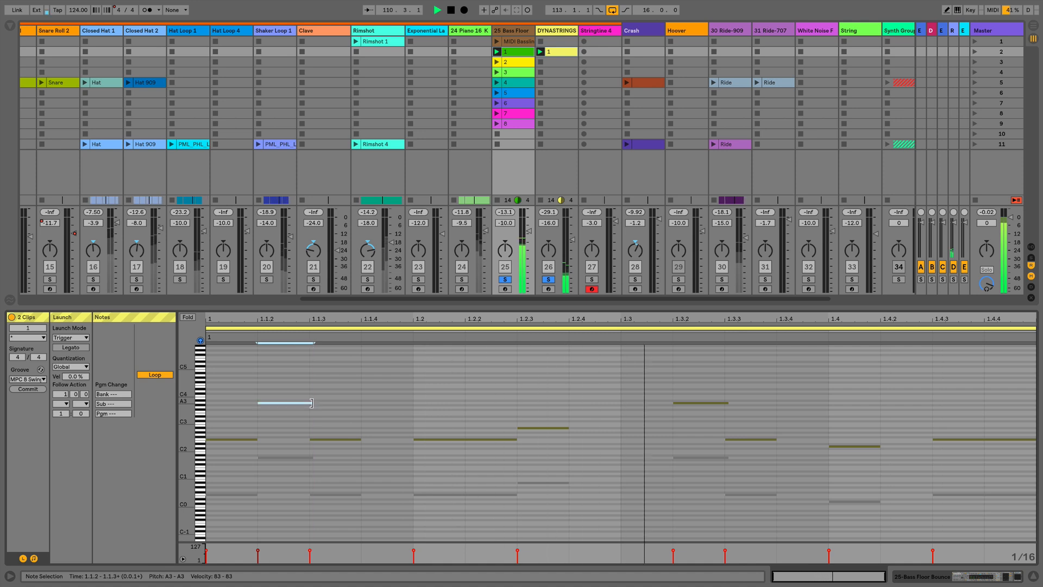
left_click(314, 408)
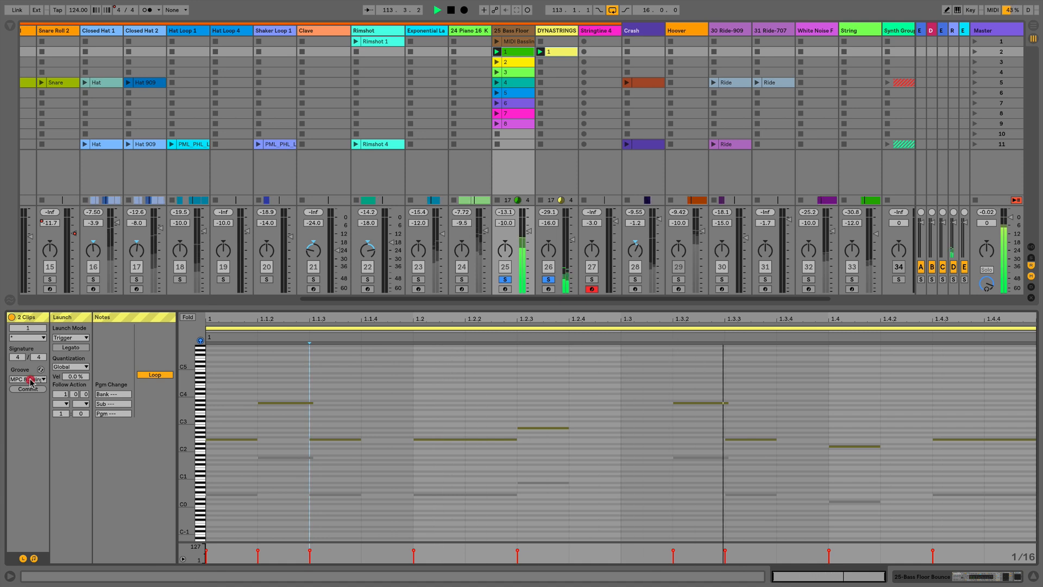
left_click(30, 380)
left_click(34, 411)
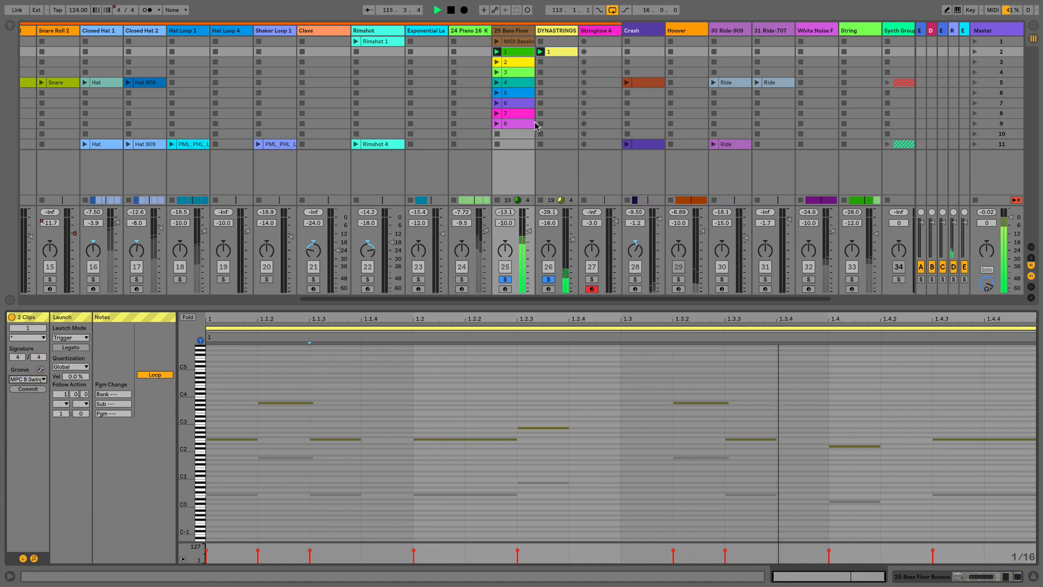
Select the DYNASTRINGS and Bass Floor clips together, reselect Bass Floor clip 1 alone and restart playback.
left_click(553, 54)
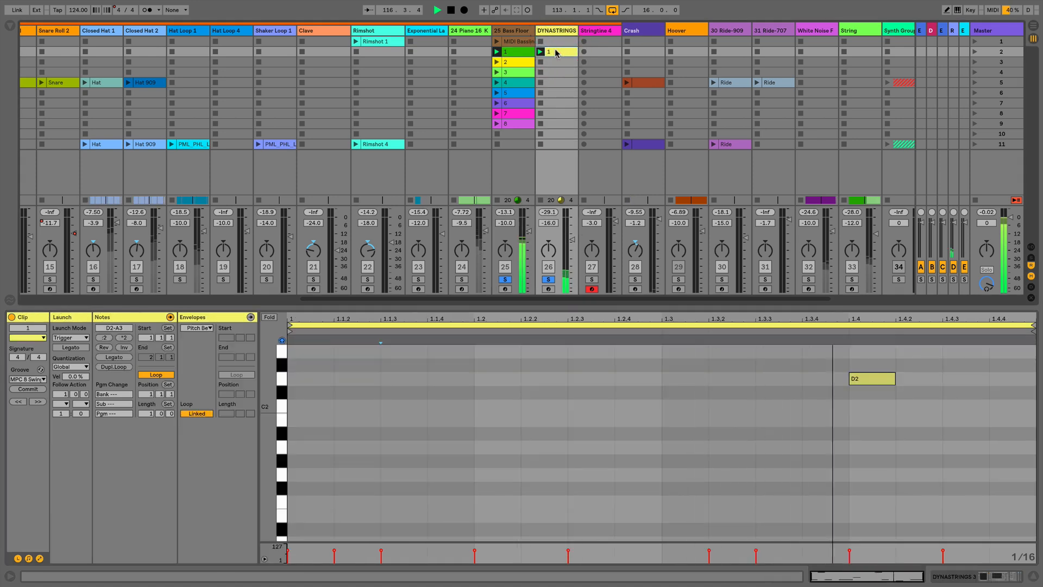
left_click(519, 51, "shift")
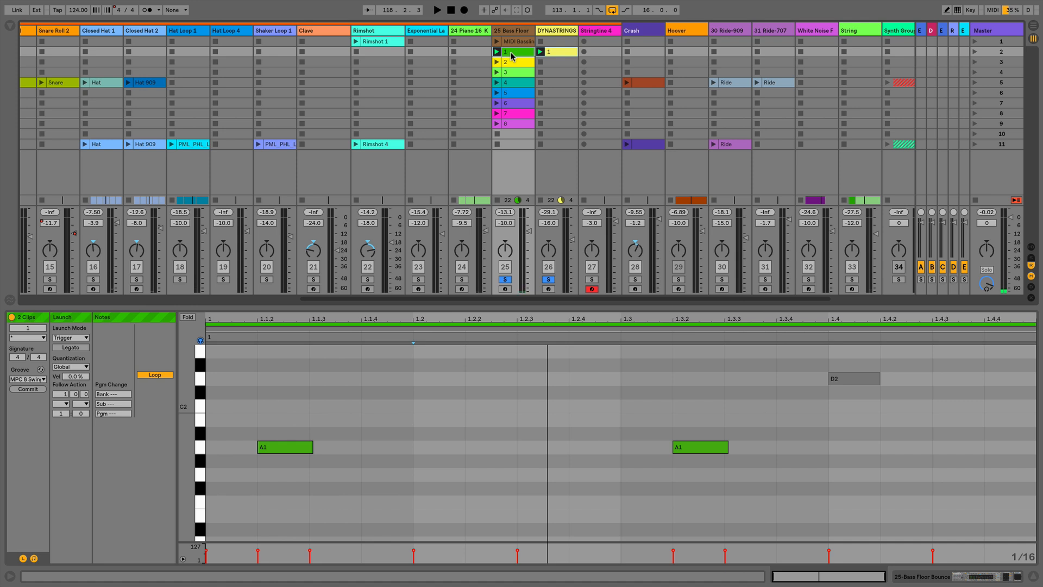
left_click(508, 54)
key("space")
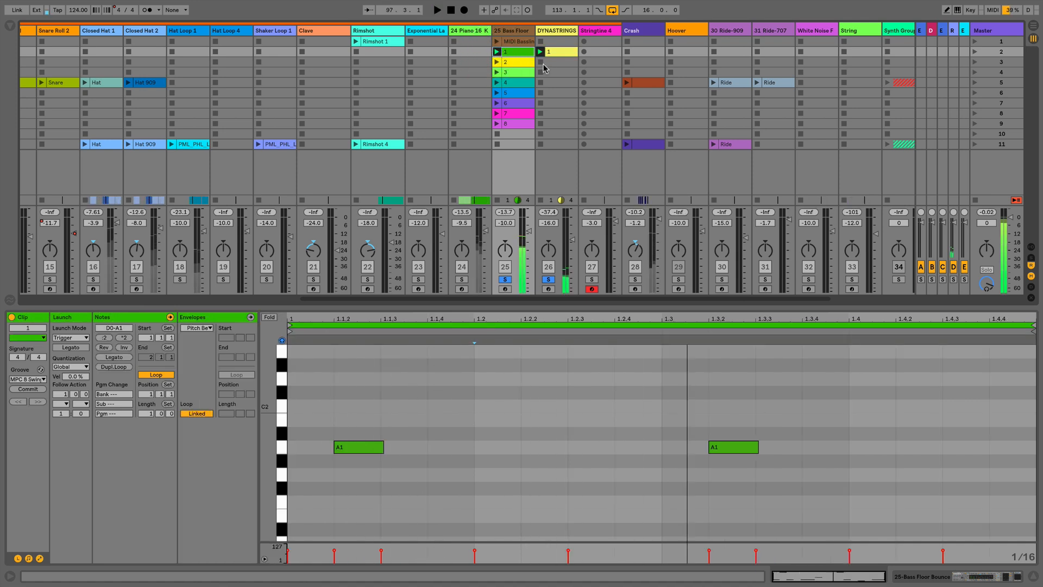
Try to view both clips together after relaunching only the DYNASTRINGS clip during playback.
left_click(541, 52)
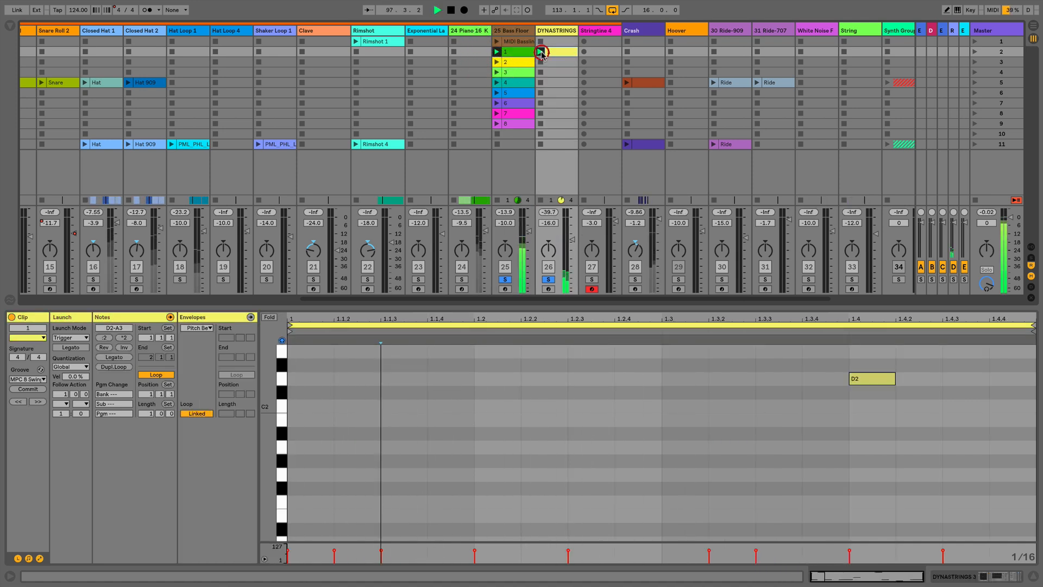
left_click(519, 51)
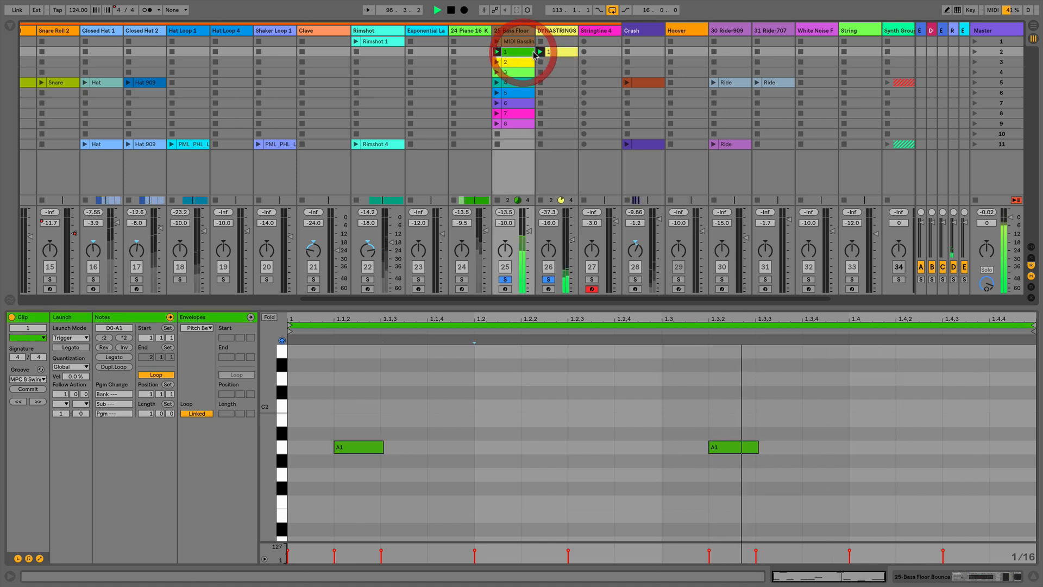
left_click(570, 52, "shift")
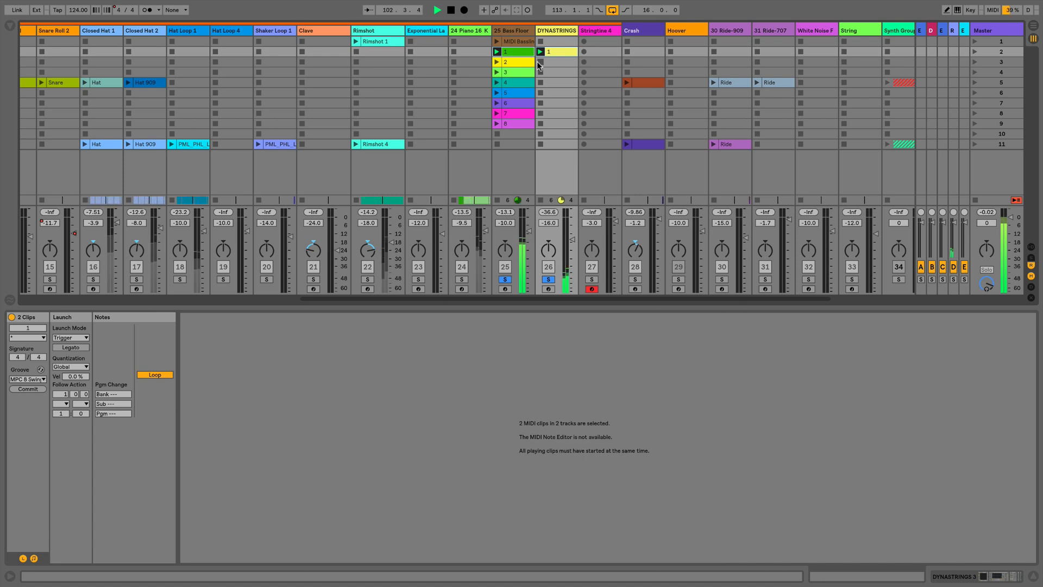
Restart playback, reselect both clips together and bring Bass Floor clip 1 into focus using its loop bar.
key("space")
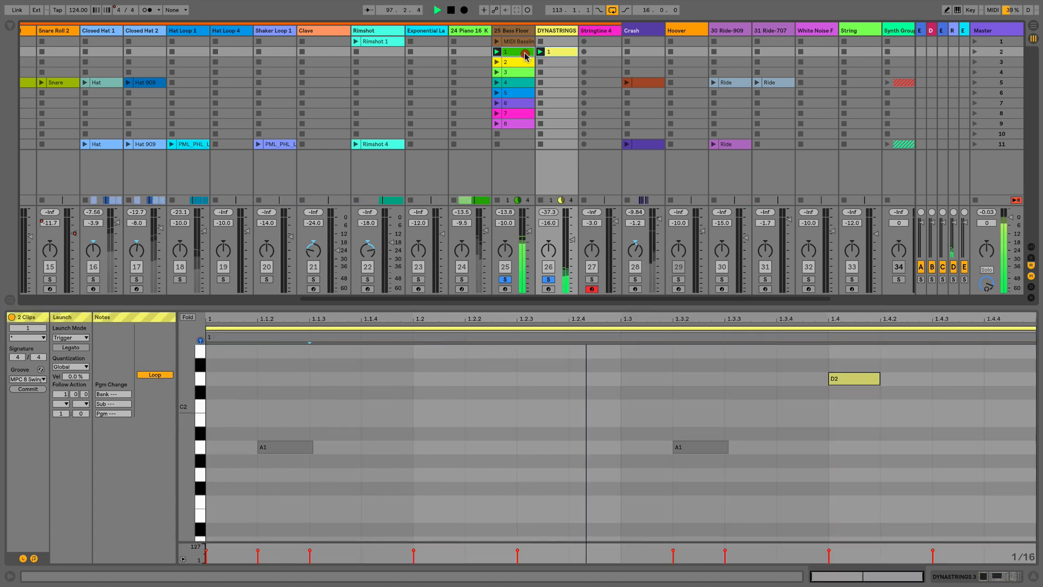
left_click(525, 55)
left_click(559, 51, "shift")
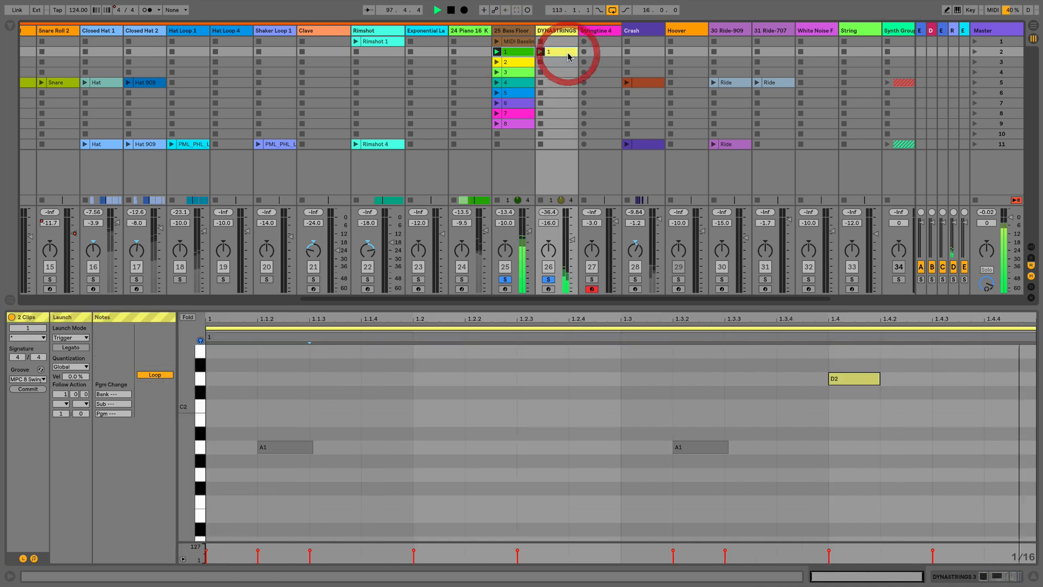
left_click(378, 324)
Select all notes of the DYNASTRINGS clip and lengthen them so the first A3 note ends at 1.2.
scroll(309, 358, "down", 1)
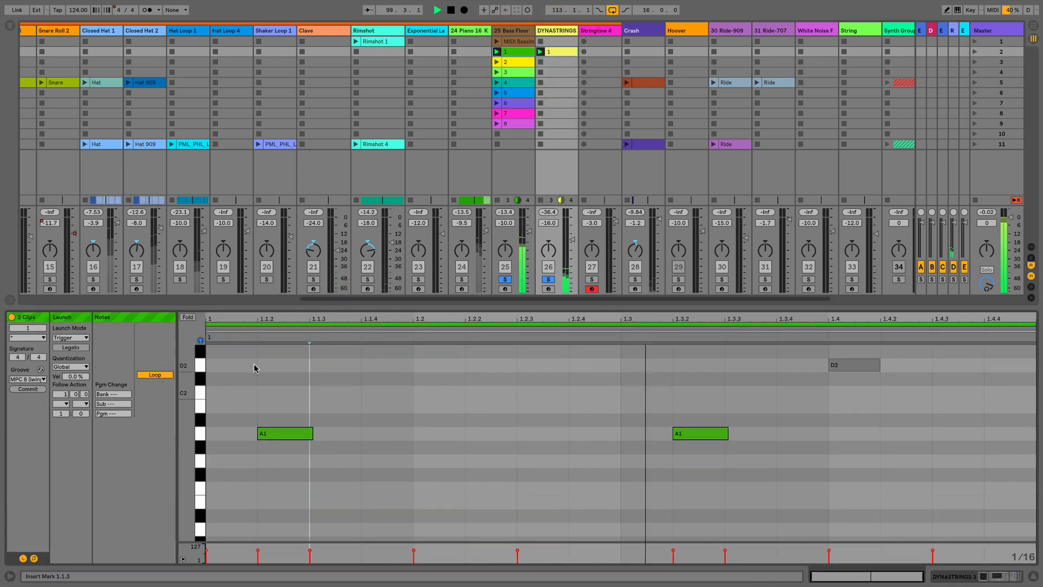
scroll(253, 369, "up", 4)
left_click_drag(186, 376, 149, 376)
scroll(435, 424, "down", 2)
scroll(436, 424, "up", 4)
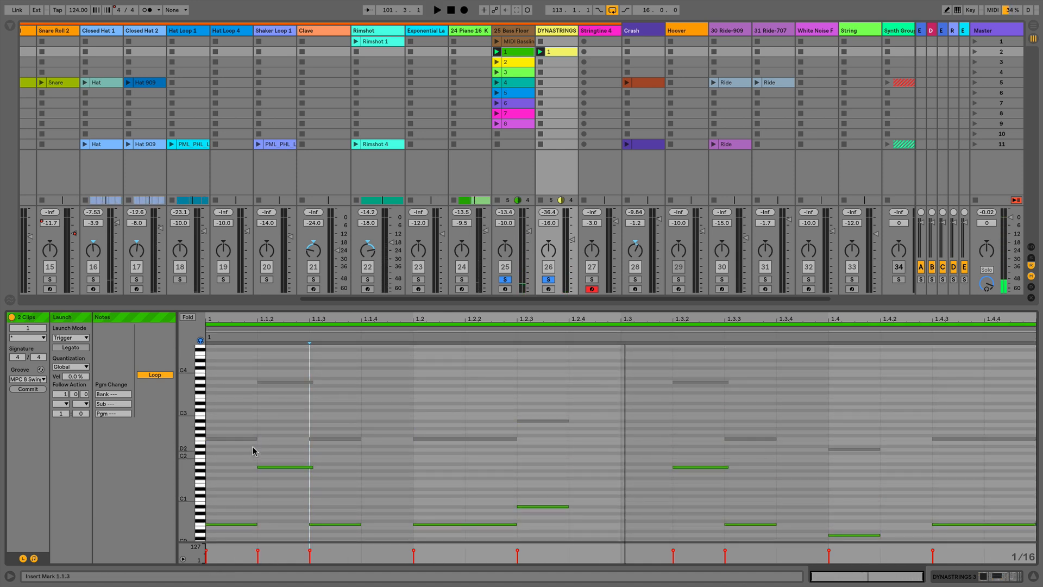
left_click(237, 439)
left_click_drag(228, 447, 1022, 376)
left_click(956, 382)
left_click(980, 439)
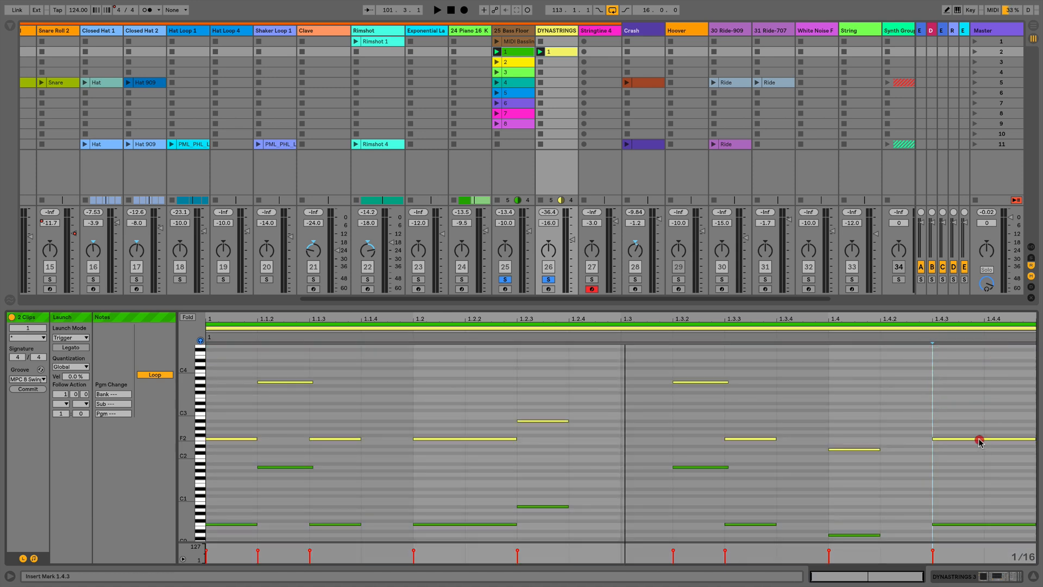
left_click_drag(985, 458, 210, 361)
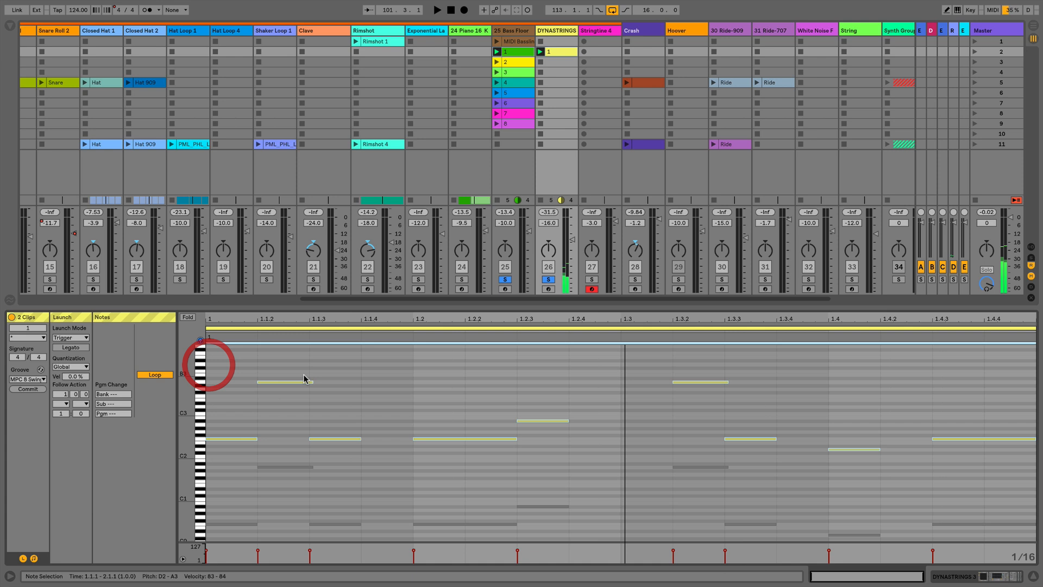
left_click_drag(313, 382, 408, 379)
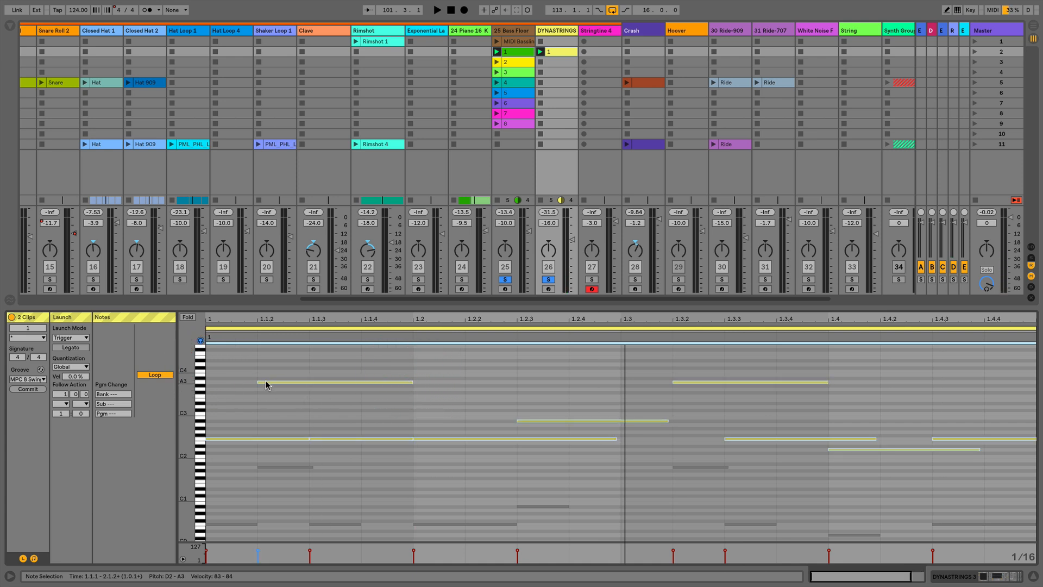
Stack two copies of the DYNASTRINGS notes, with the A3 notes copied to C4 and D#4, play them and undo the copies.
left_click_drag(266, 385, 269, 372)
left_click_drag(269, 365, 268, 361)
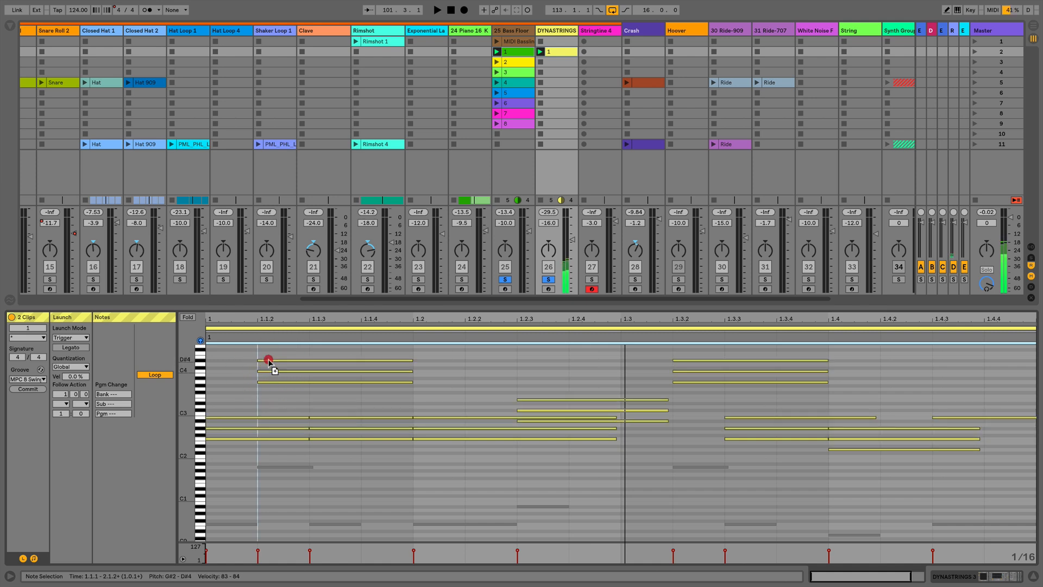
key("space")
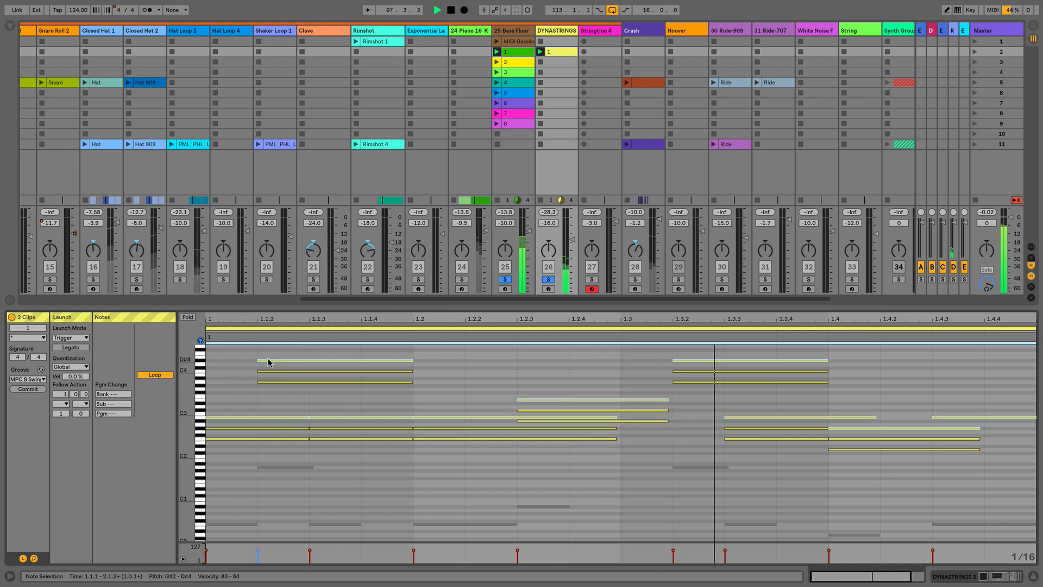
left_click_drag(269, 360, 312, 370)
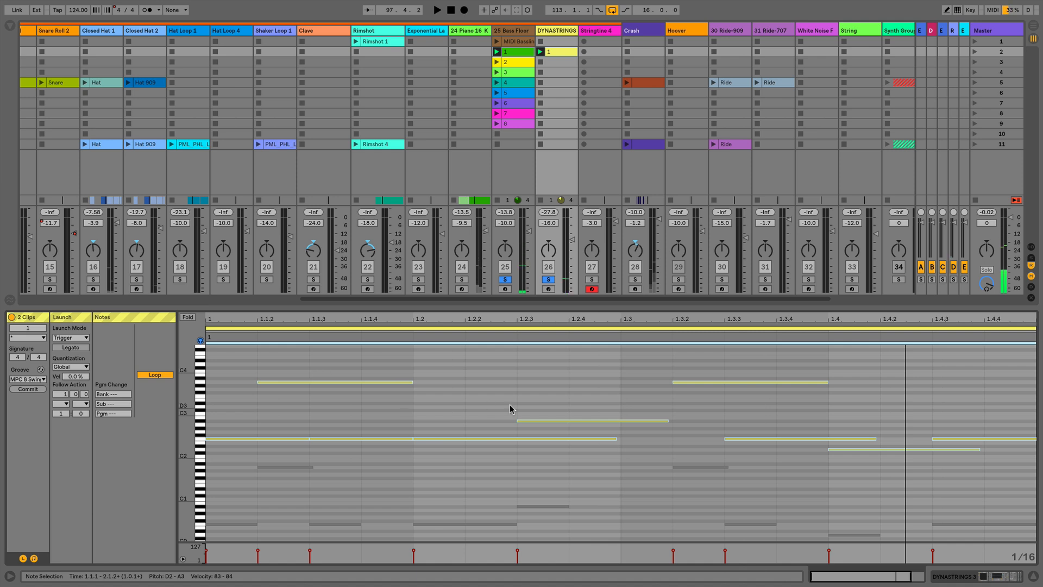
Transpose the selected DYNASTRINGS notes up one octave and add an F1 note just after 1.2.4 in the Bass Floor clip.
key("shift+Up")
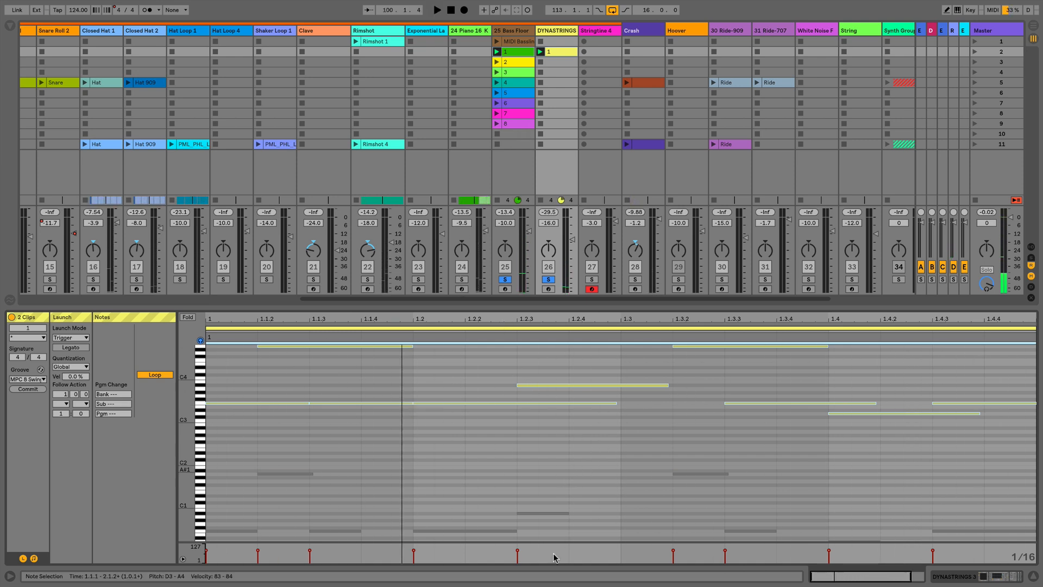
left_click(543, 512)
double_click(600, 488)
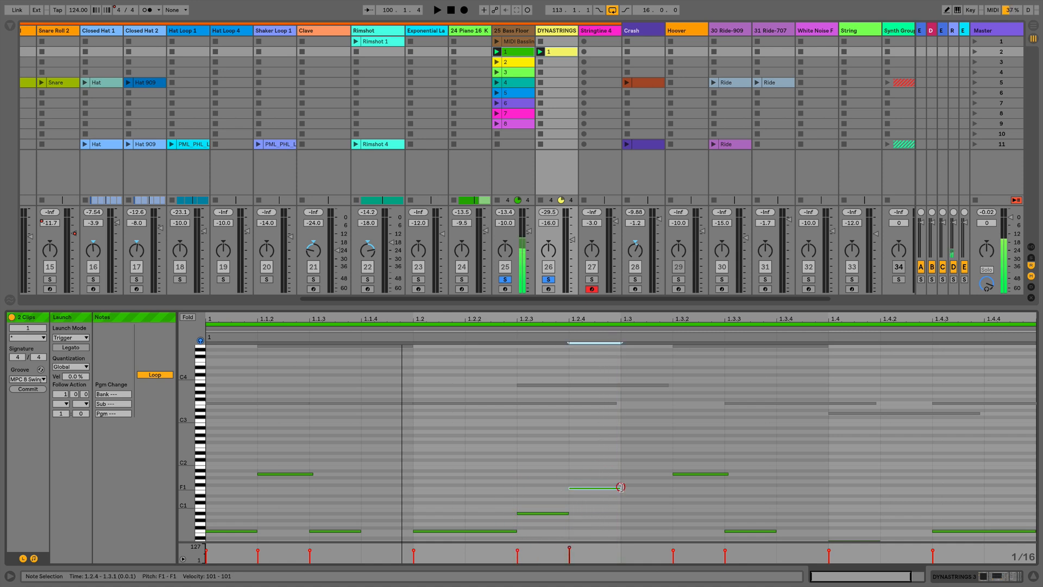
left_click(573, 488)
left_click_drag(574, 488, 575, 488)
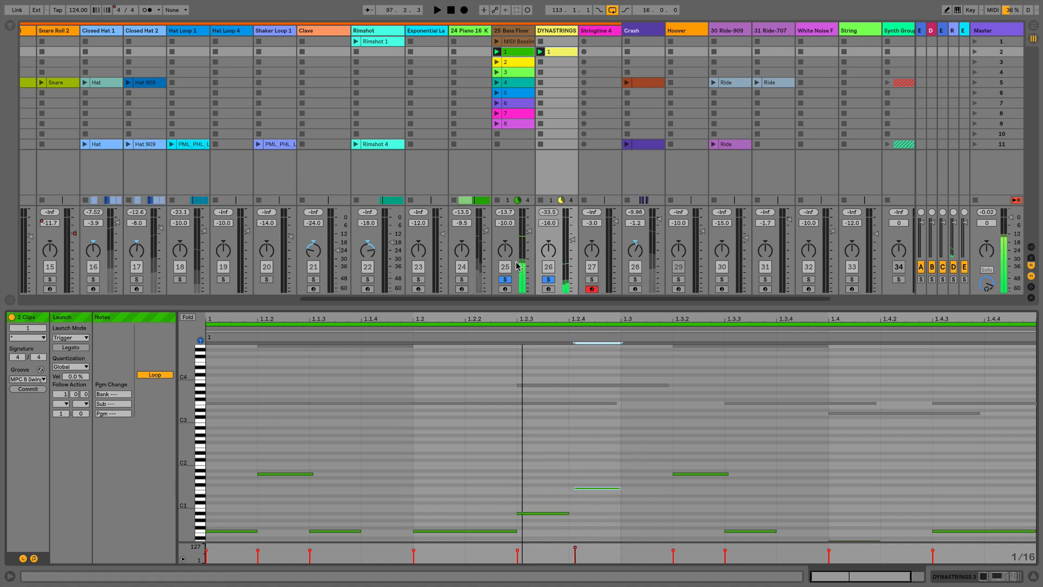
Play the layered clips with the added F1 note and reselect the DYNASTRINGS clip.
key("space")
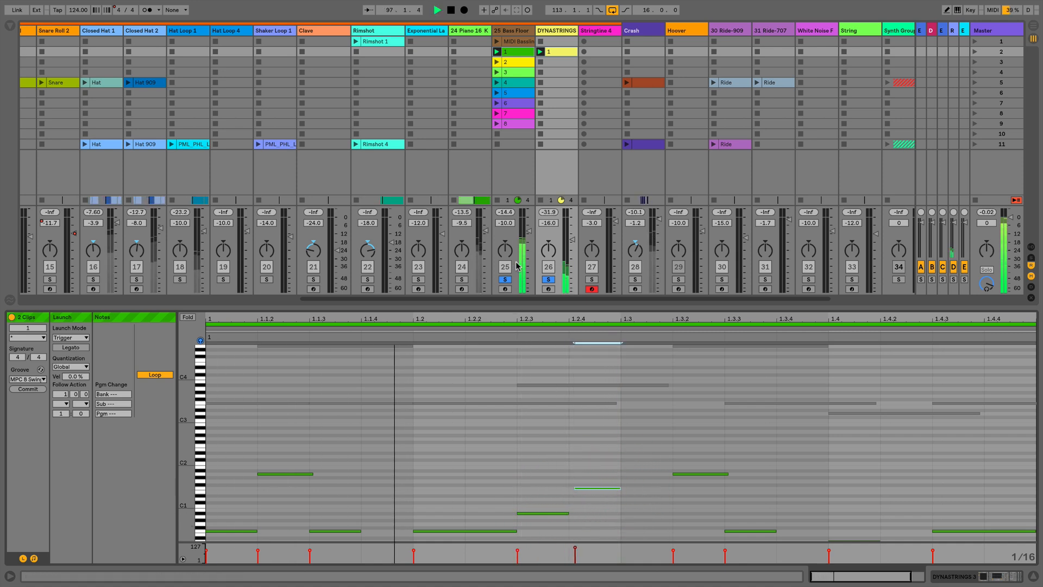
left_click(610, 488)
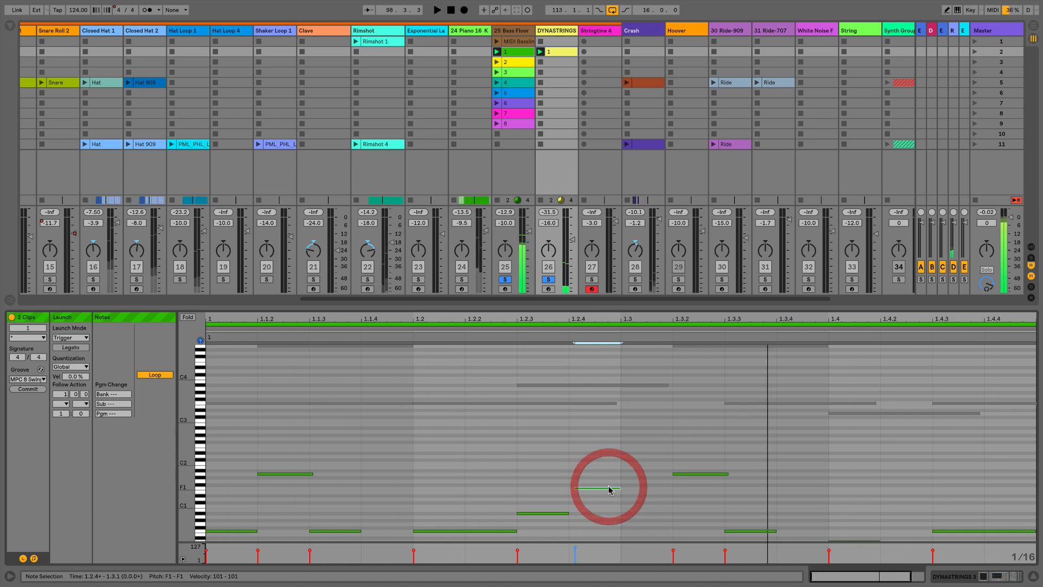
left_click(556, 73)
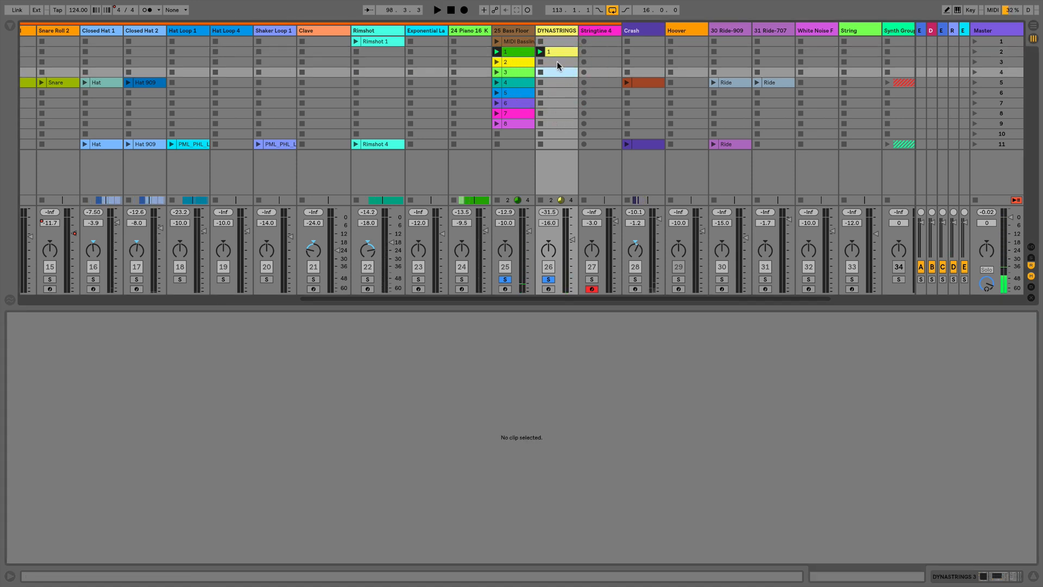
left_click(558, 52)
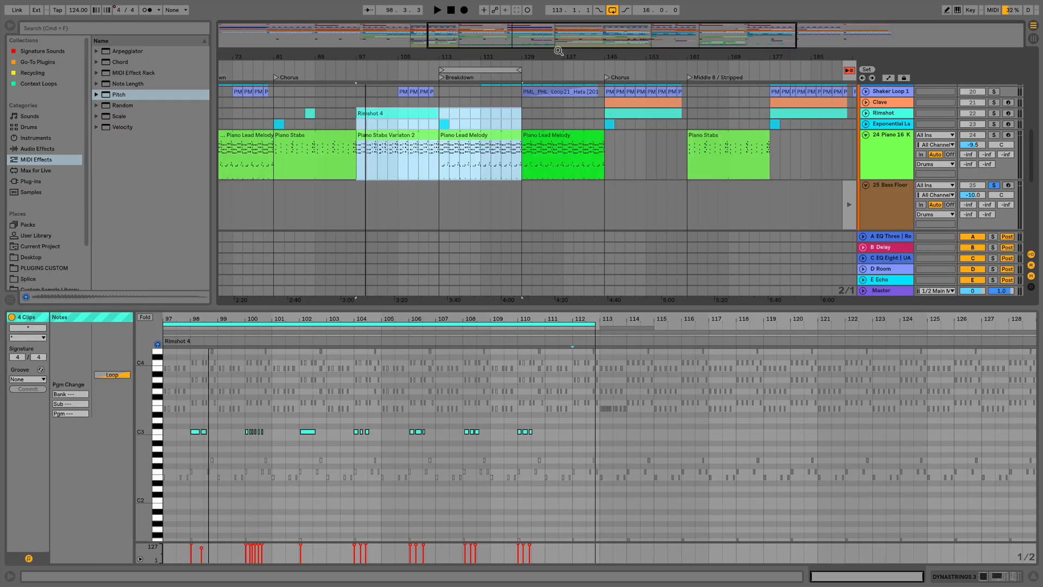
Open the Clave and Rimshot clips starting at bar 145 together in the note editor.
scroll(532, 119, "up", 2)
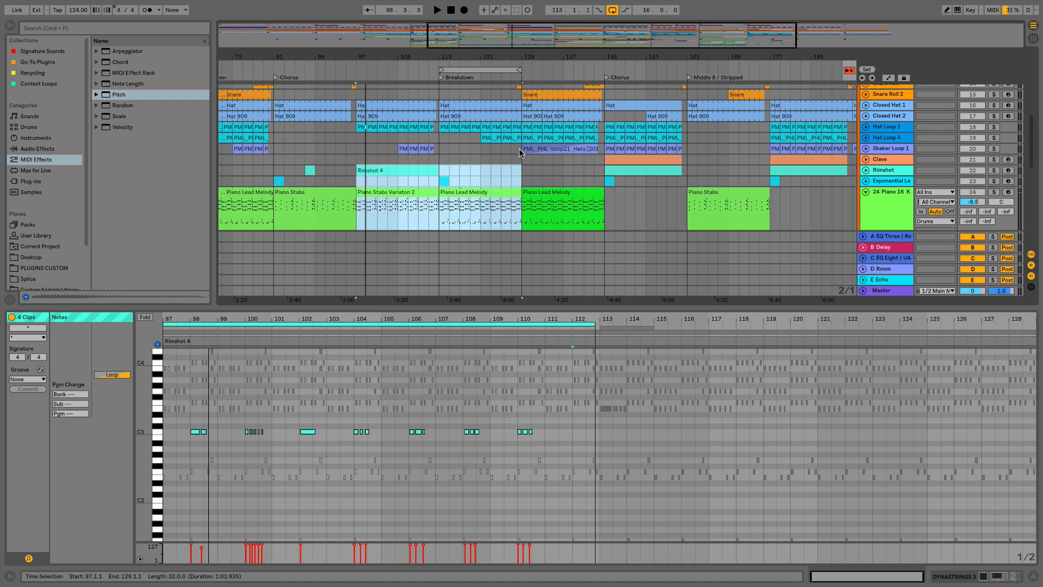
left_click(557, 159)
left_click(613, 161)
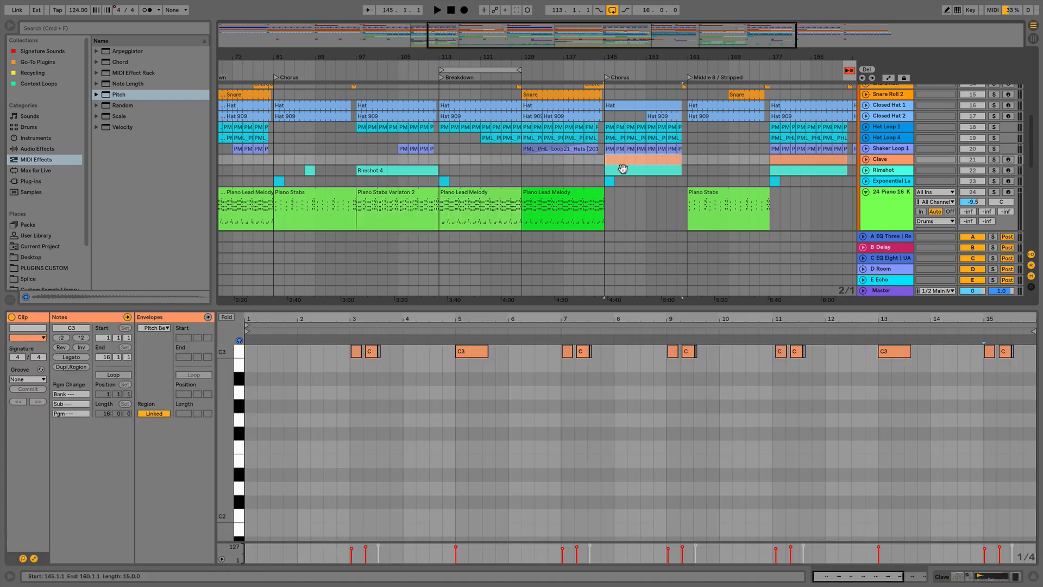
left_click(623, 169)
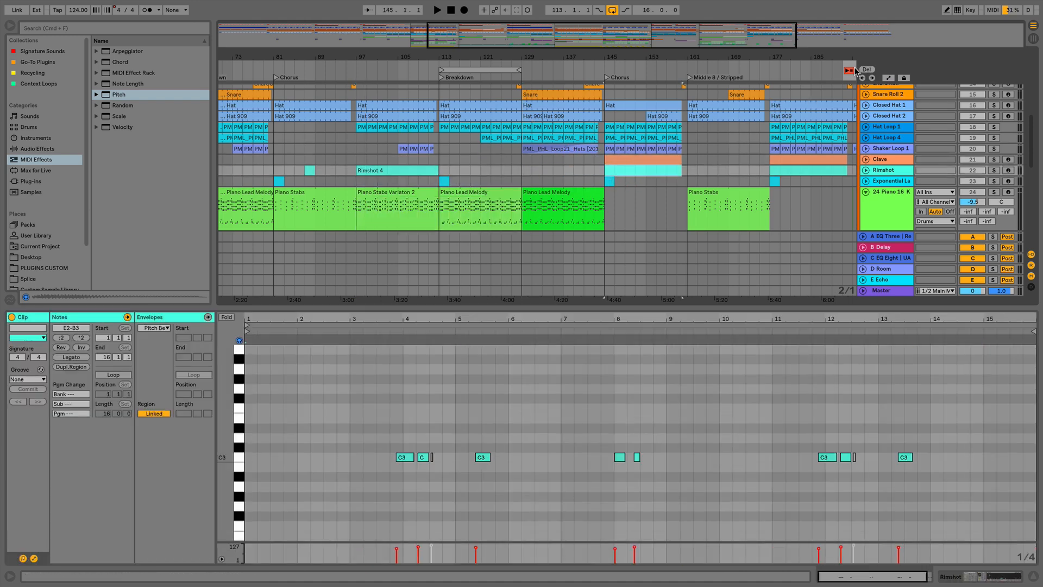
left_click(615, 159, "shift")
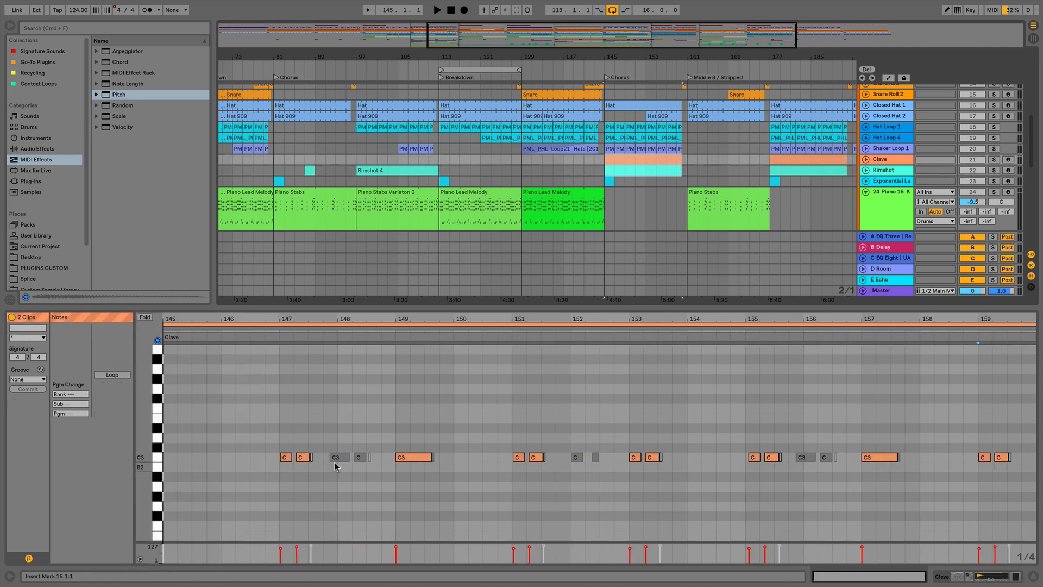
Turn off solo on the Bass Floor and DYNASTRINGS tracks and play the Chorus from bar 145.
key("space")
key("space")
scroll(926, 222, "down", 5)
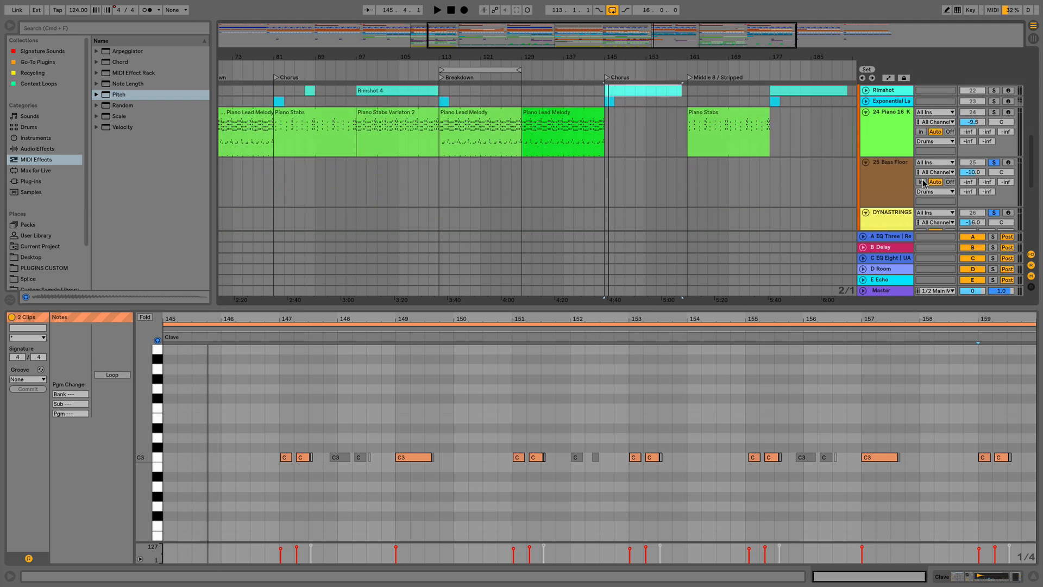
key("space")
scroll(690, 167, "up", 6)
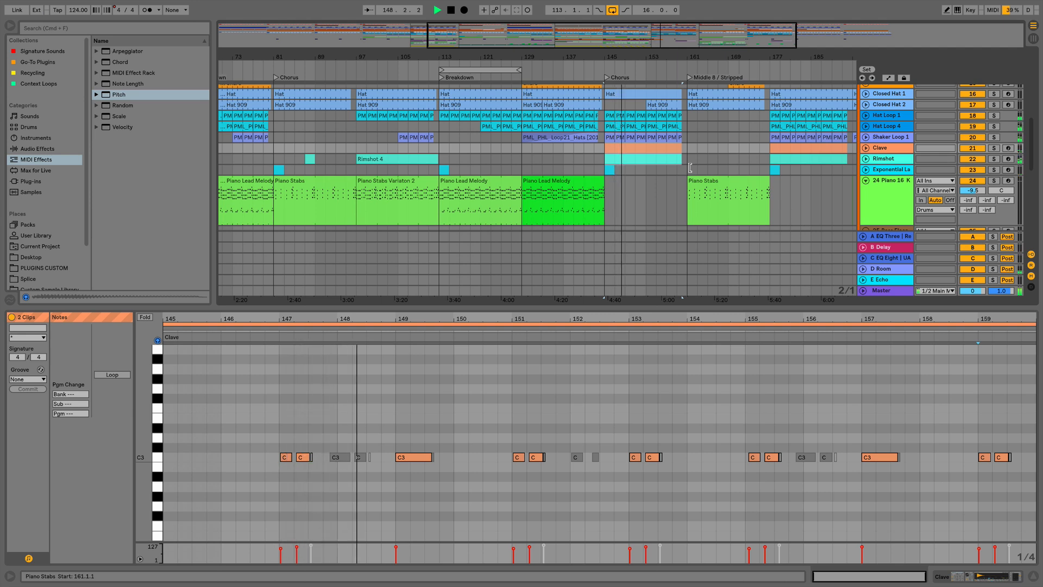
Bring the Rimshot clip into focus, add two C3 notes around bar 150 during playback and undo them.
left_click(433, 457)
double_click(466, 458)
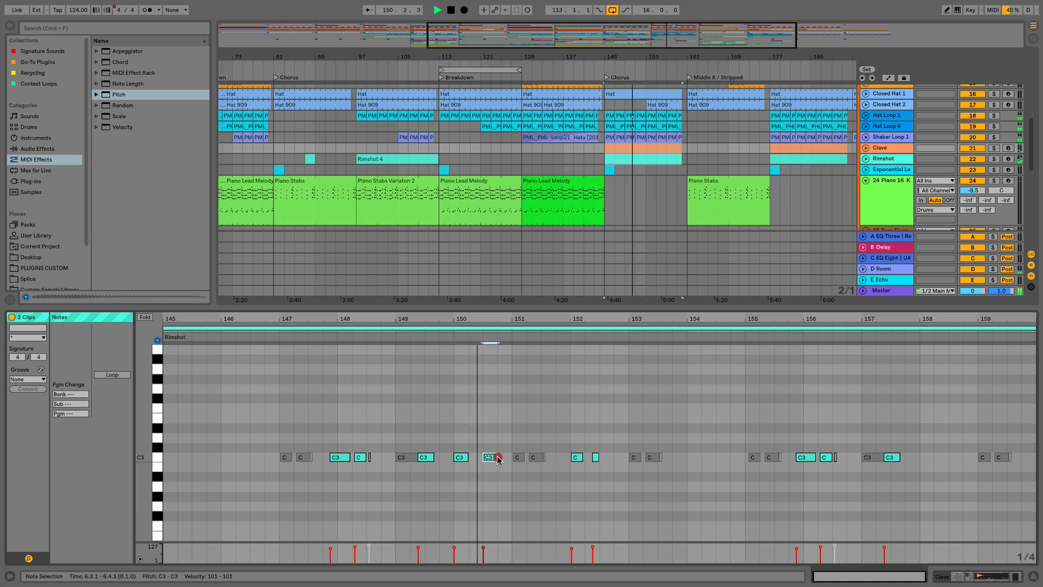
double_click(490, 457)
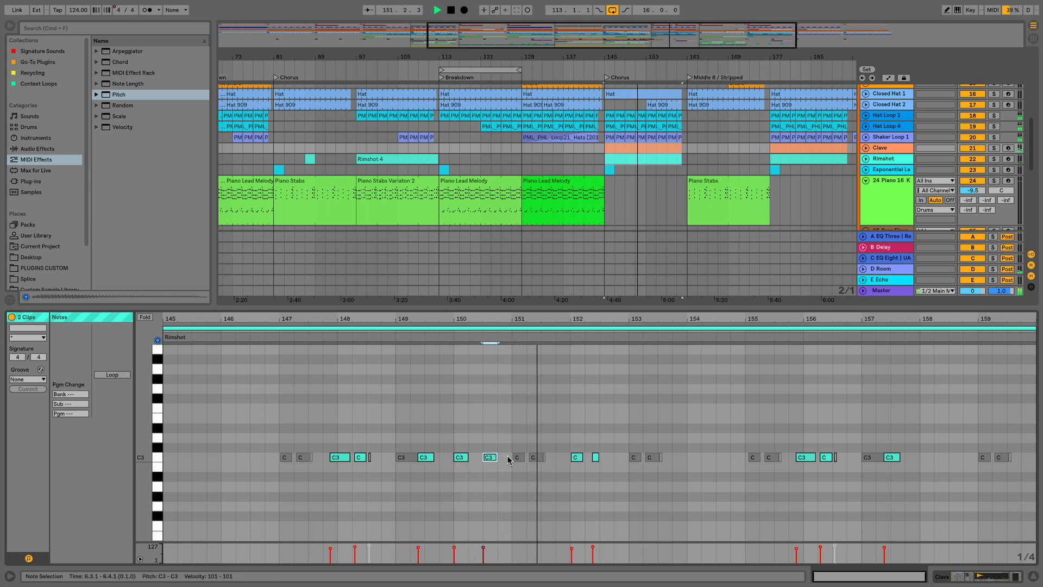
key("super+z")
key("super+z")
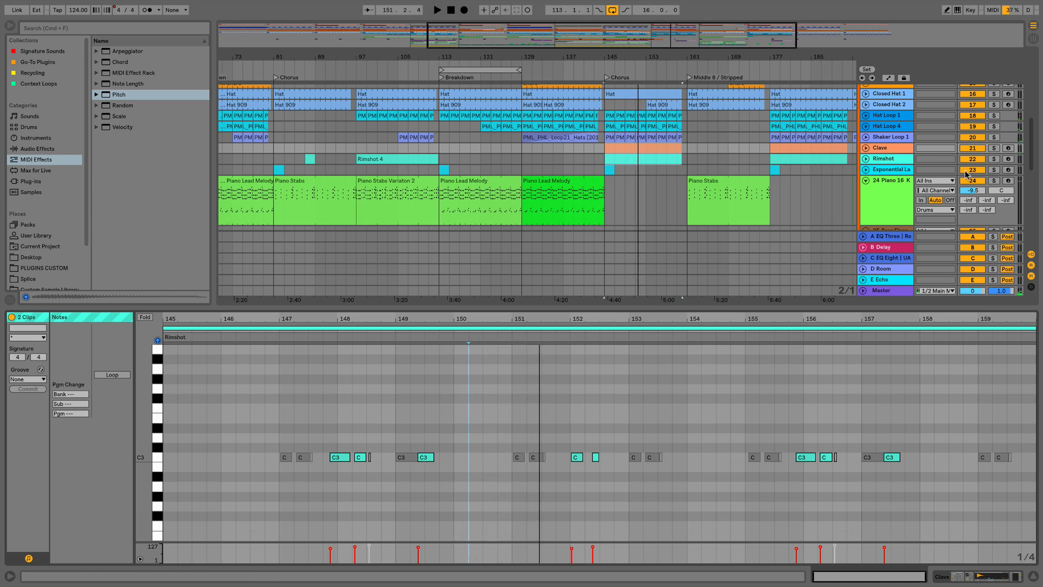
Hide the clip view and show the 24 Piano track's device chain with the M1 instrument selected.
scroll(796, 212, "down", 2)
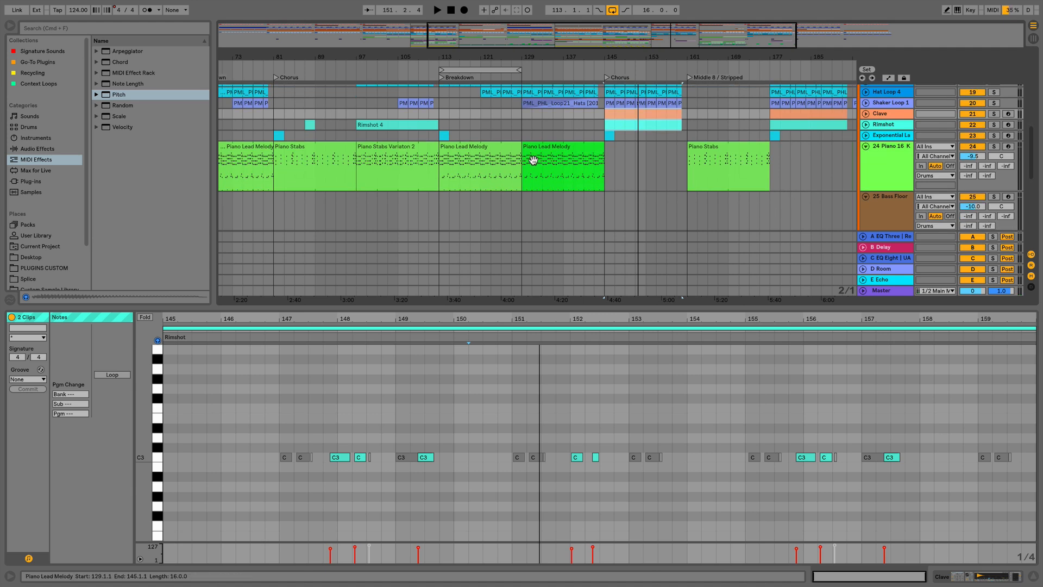
left_click(1036, 578)
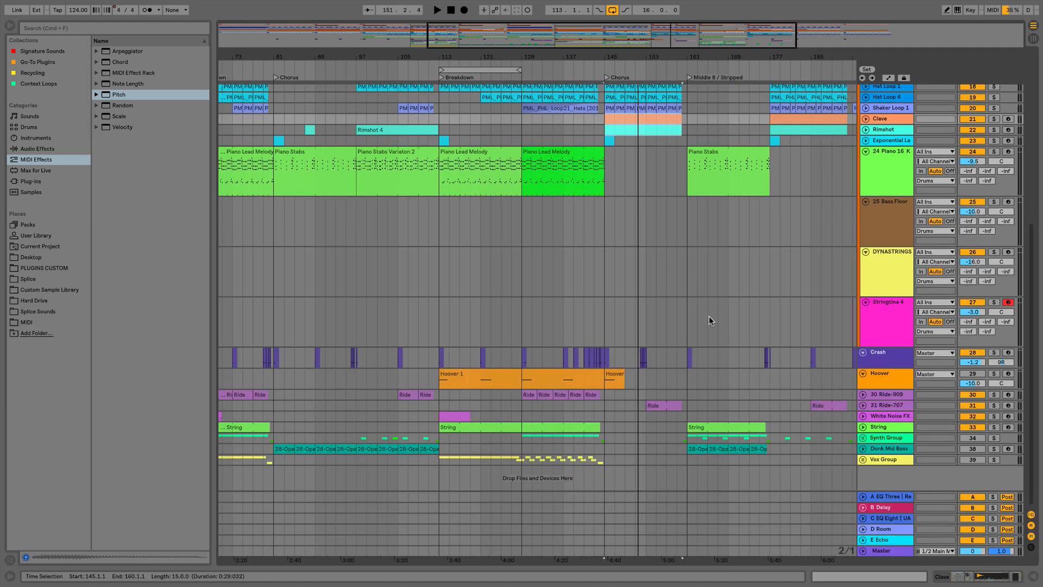
left_click(895, 155)
double_click(895, 149)
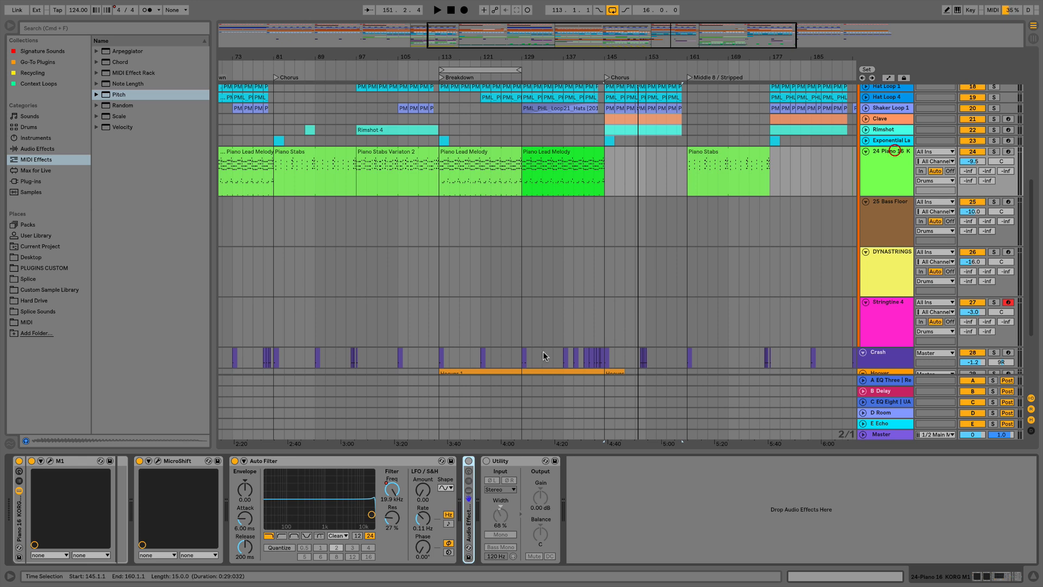
left_click(64, 463)
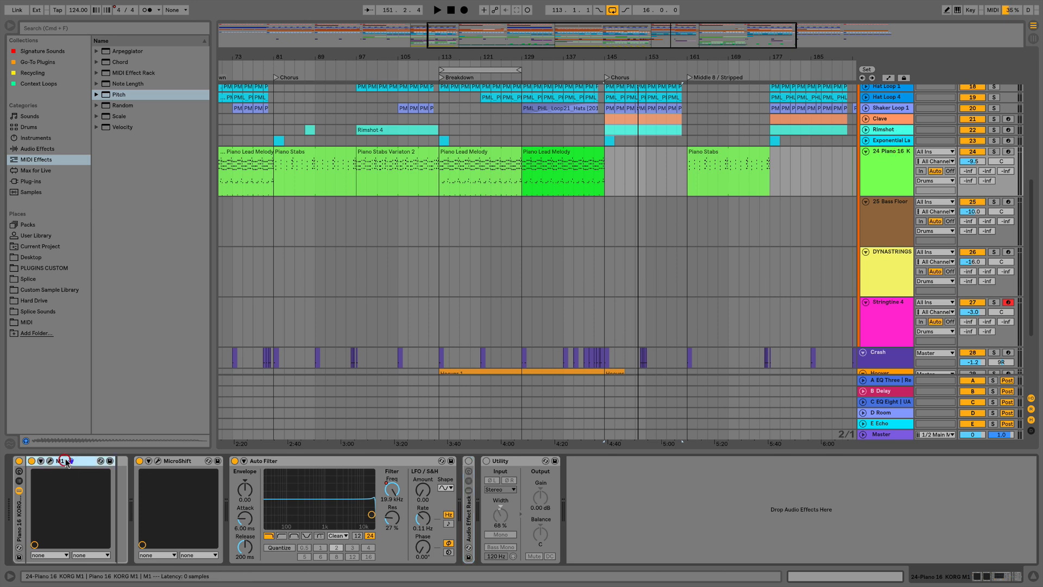
Add the Pitch MIDI effect at the start of the 25 Bass Floor track's device chain.
left_click(891, 201)
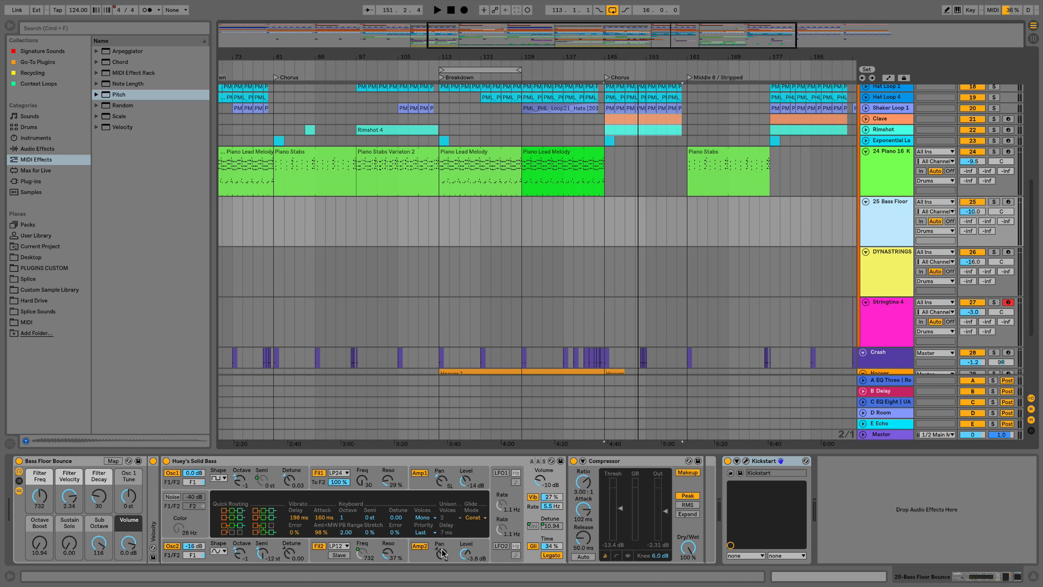
left_click(267, 482)
left_click(31, 159)
left_click(121, 227)
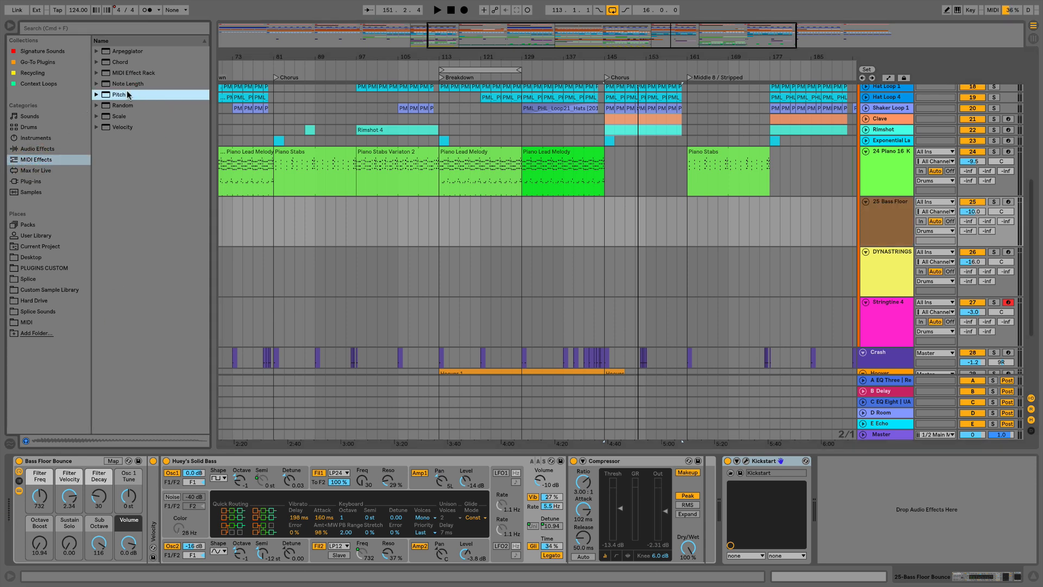
left_click_drag(124, 96, 20, 510)
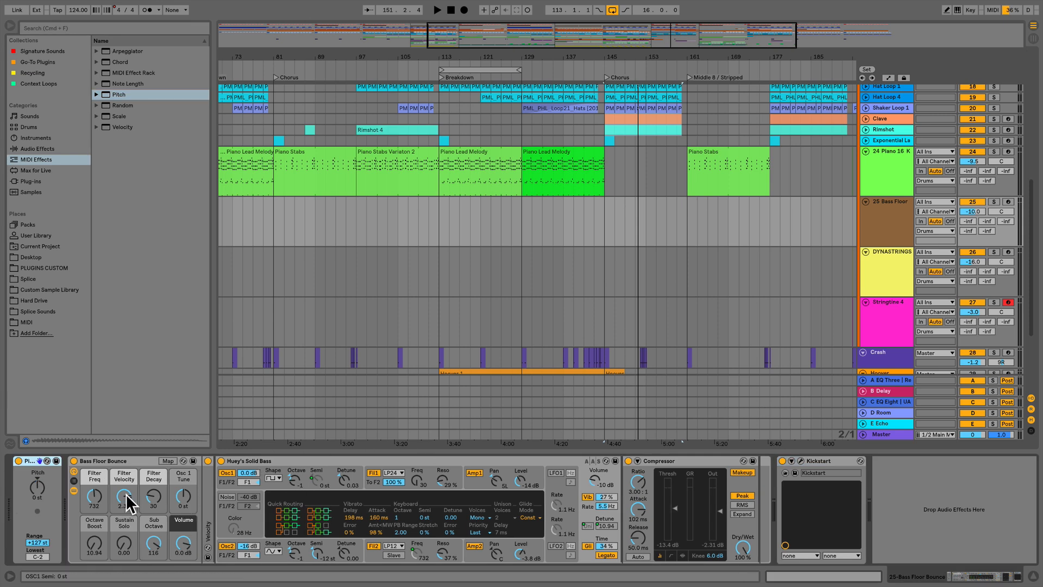
left_click(36, 485)
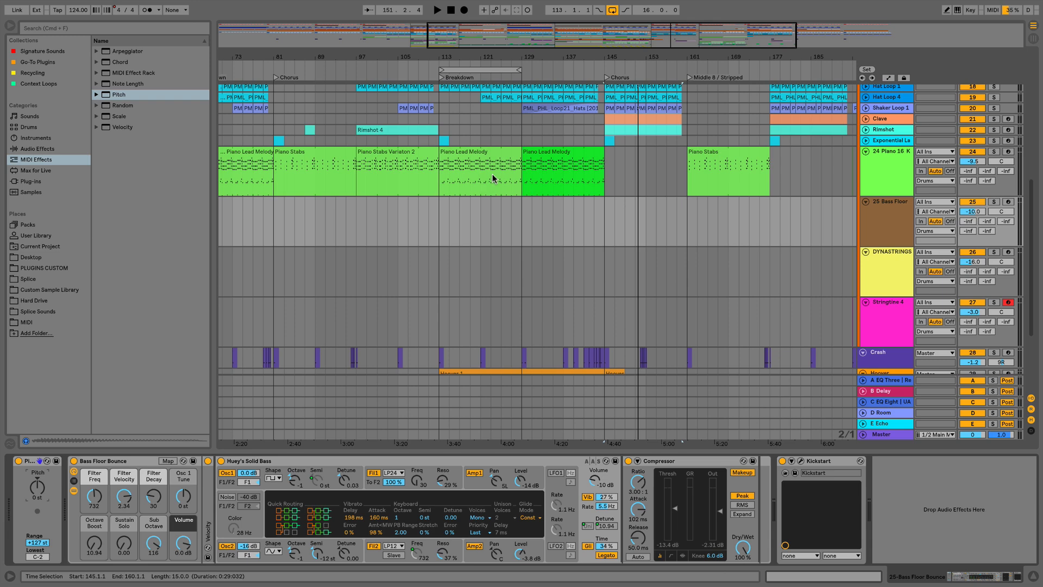
Open the Piano Lead Melody clip at bar 129, examine its notes and return to the Piano track's devices.
double_click(527, 154)
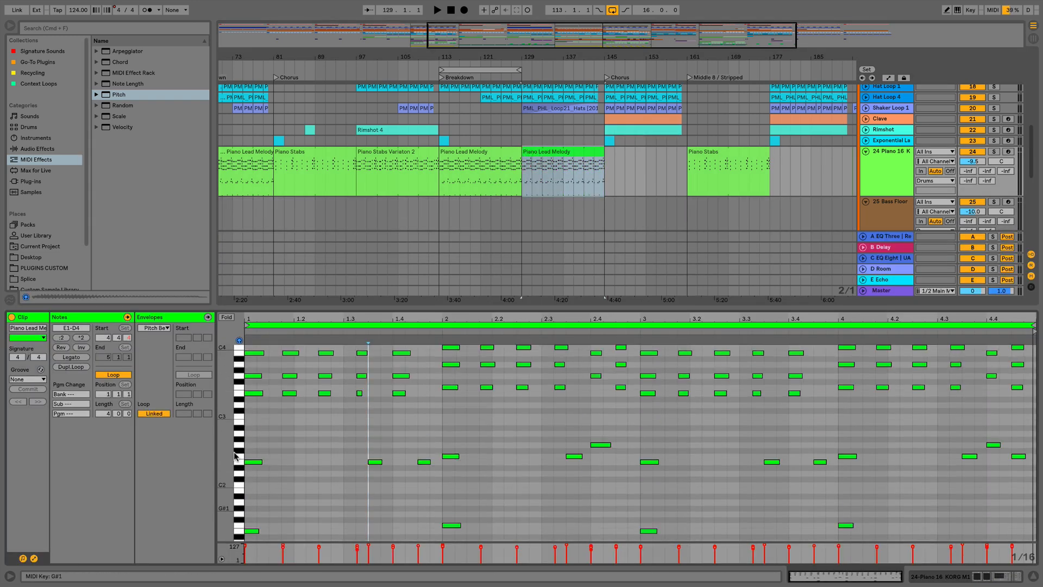
scroll(238, 404, "up", 1)
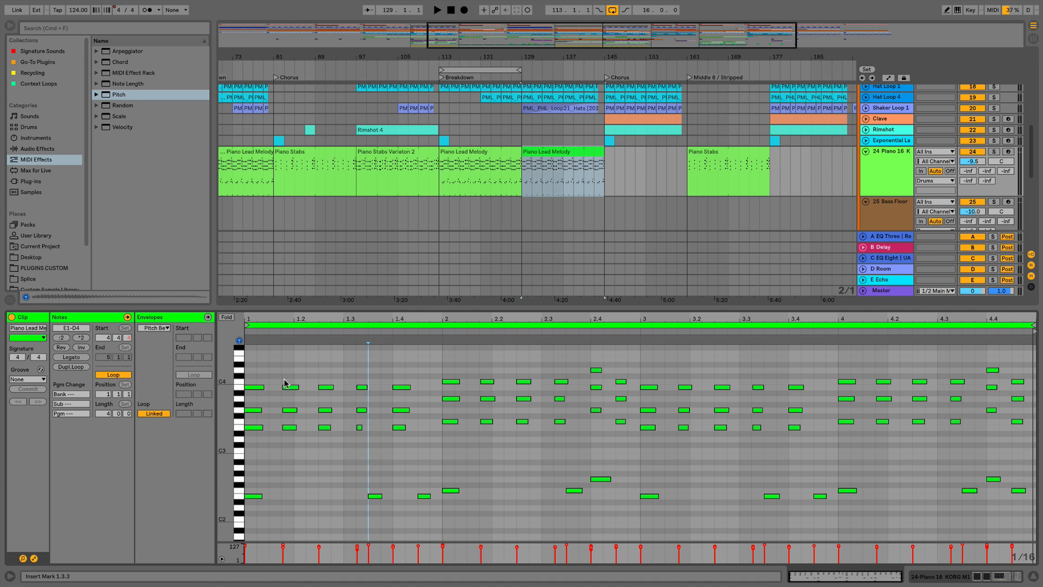
key("shift+Tab")
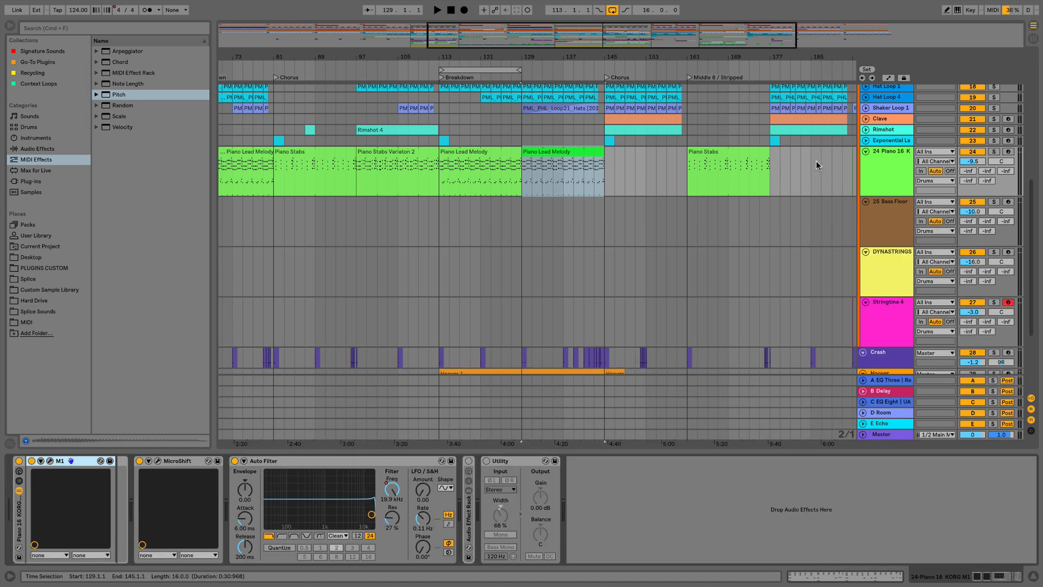
left_click(893, 154)
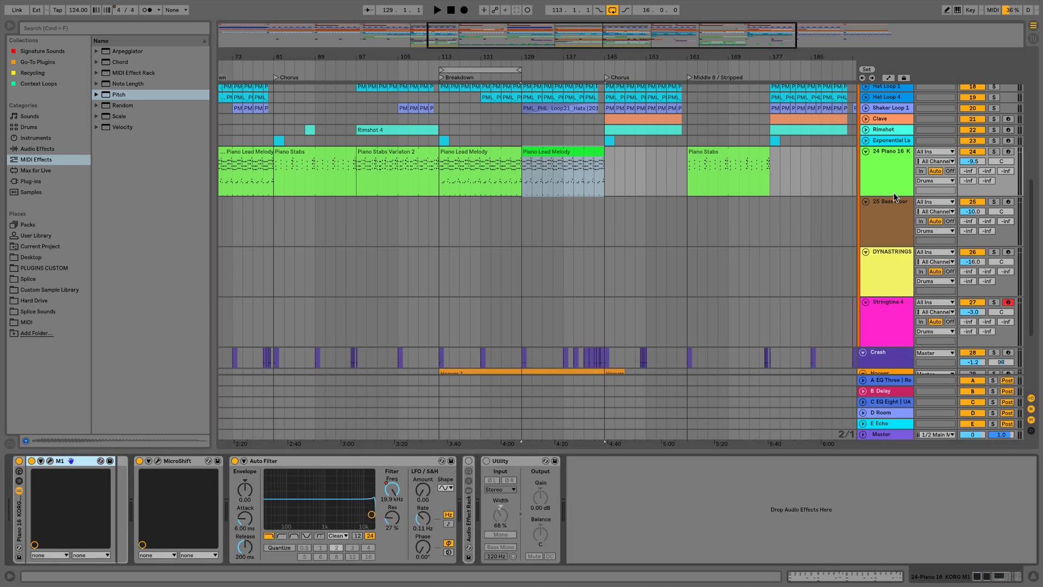
Copy the Piano Lead Melody clip from bar 129 to bar 145 on both the 24 Piano and 25 Bass Floor tracks.
left_click(537, 153)
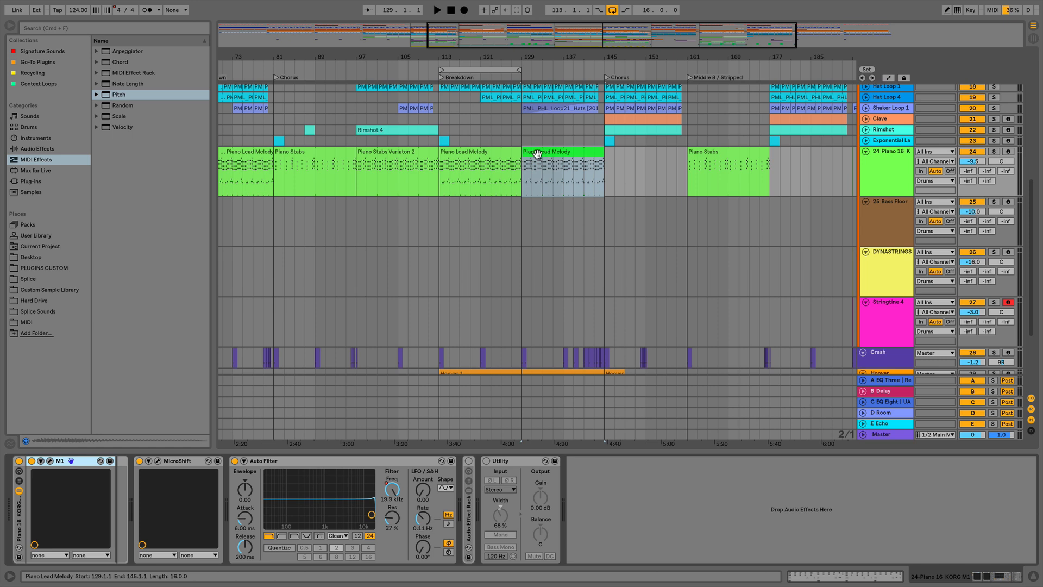
left_click(539, 153)
scroll(542, 154, "left", 1)
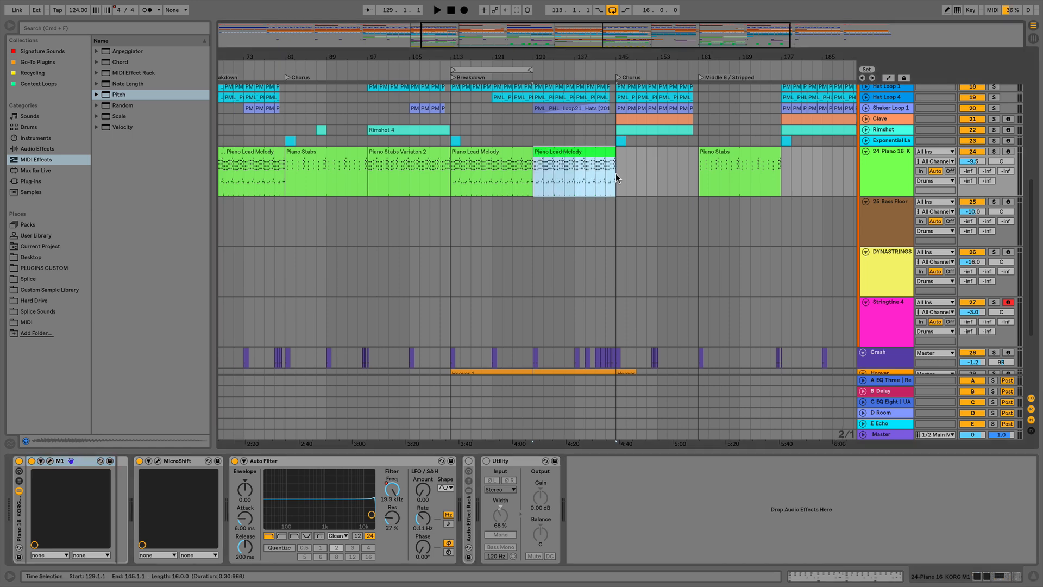
scroll(620, 175, "left", 3)
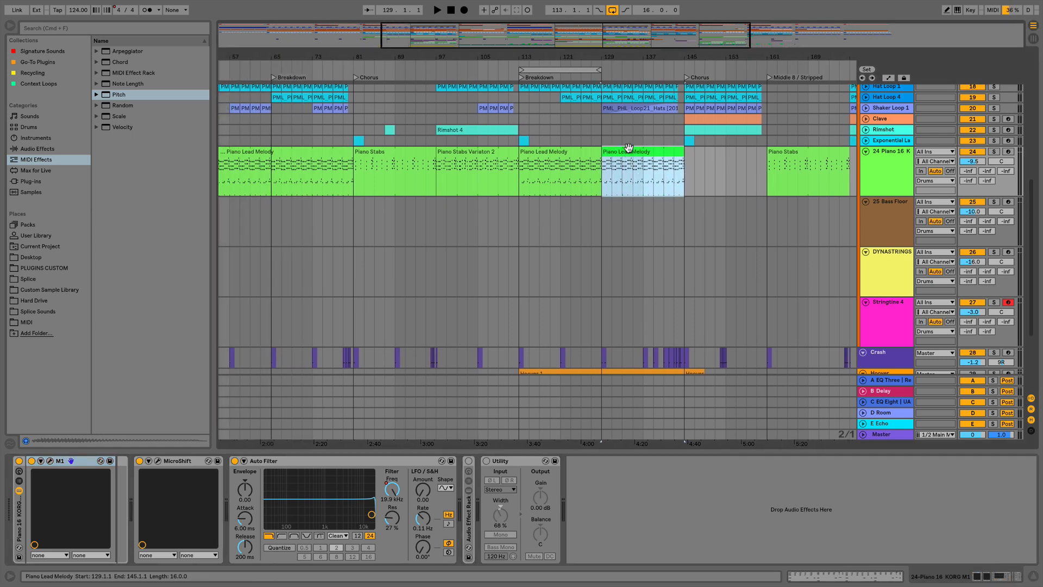
scroll(624, 152, "right", 3)
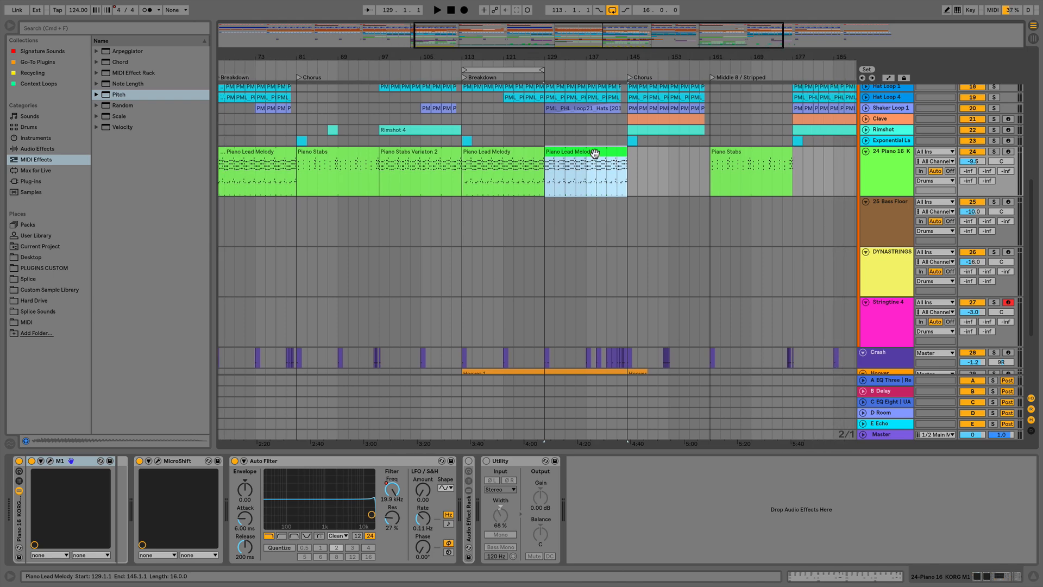
left_click_drag(598, 153, 658, 204)
left_click(658, 204)
Rename the copied clip at bar 145 on the 25 Bass Floor track as Bass Lead and recolour it brown.
key("super+r")
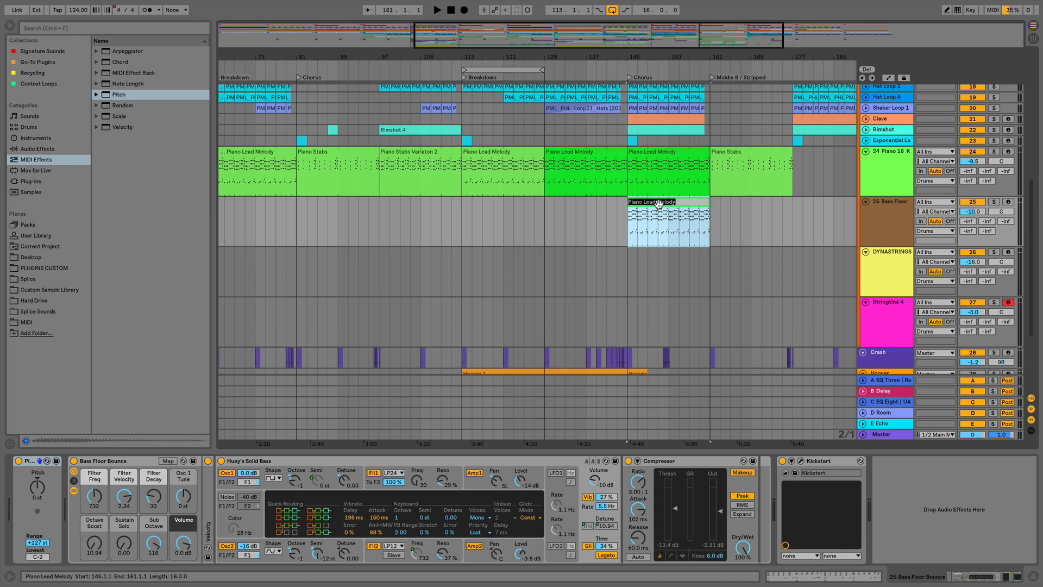
type("Bass Lead")
key("Return")
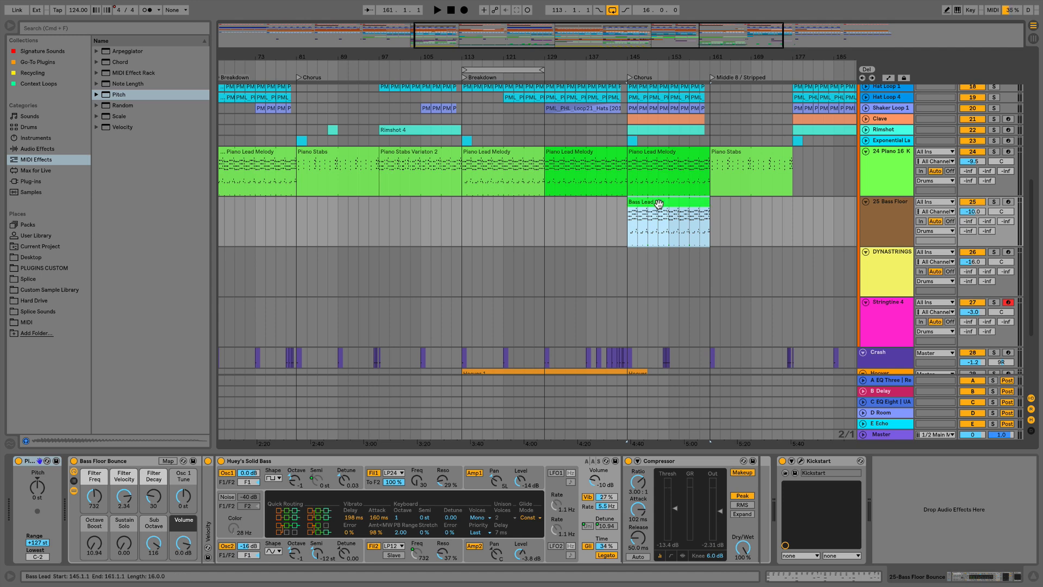
right_click(659, 204)
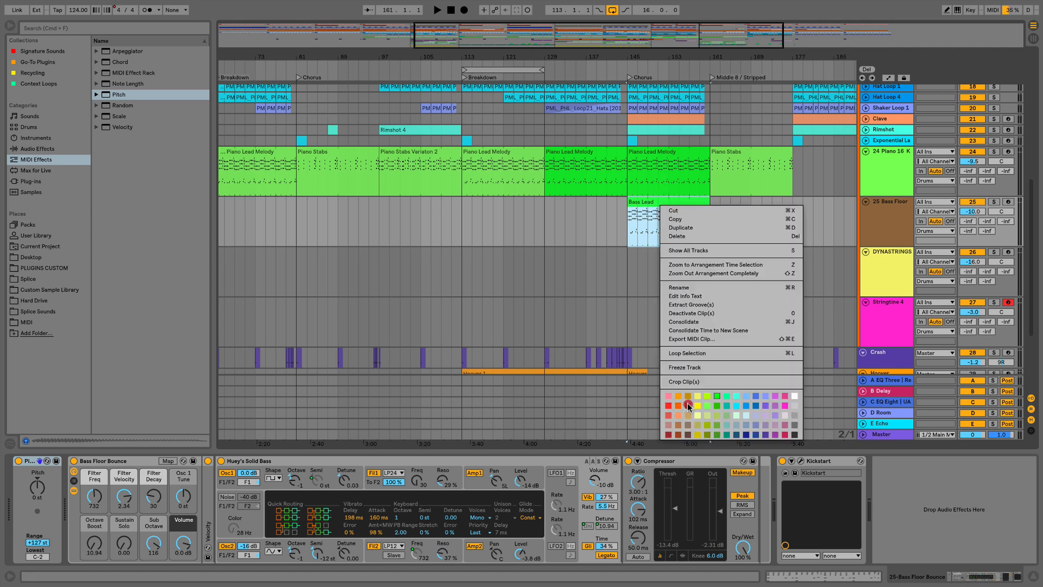
left_click(688, 403)
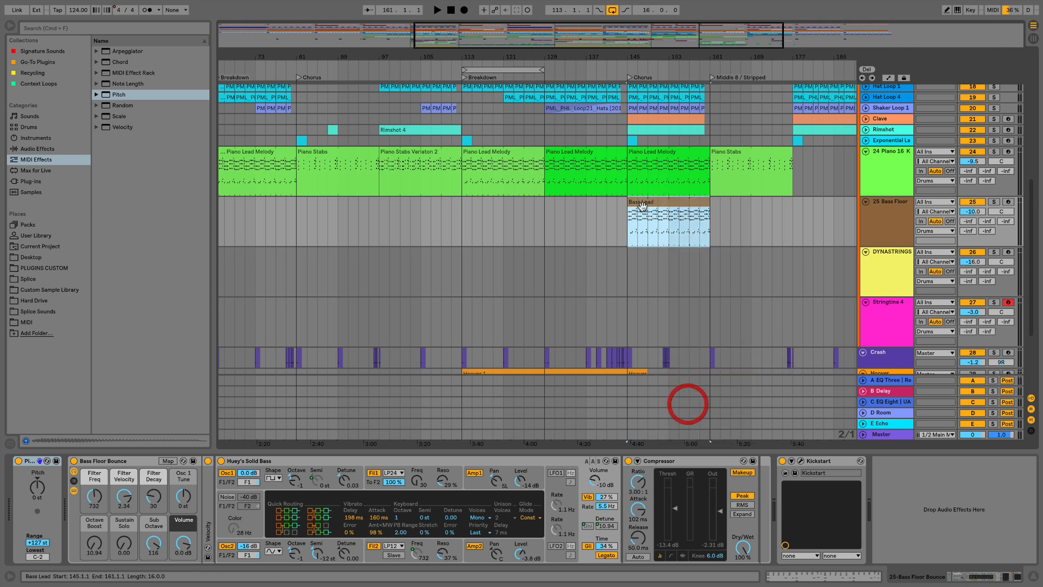
Open the Piano Lead Melody and Bass Lead clips at bar 145 together and make Bass Lead the active clip for editing.
left_click(644, 153)
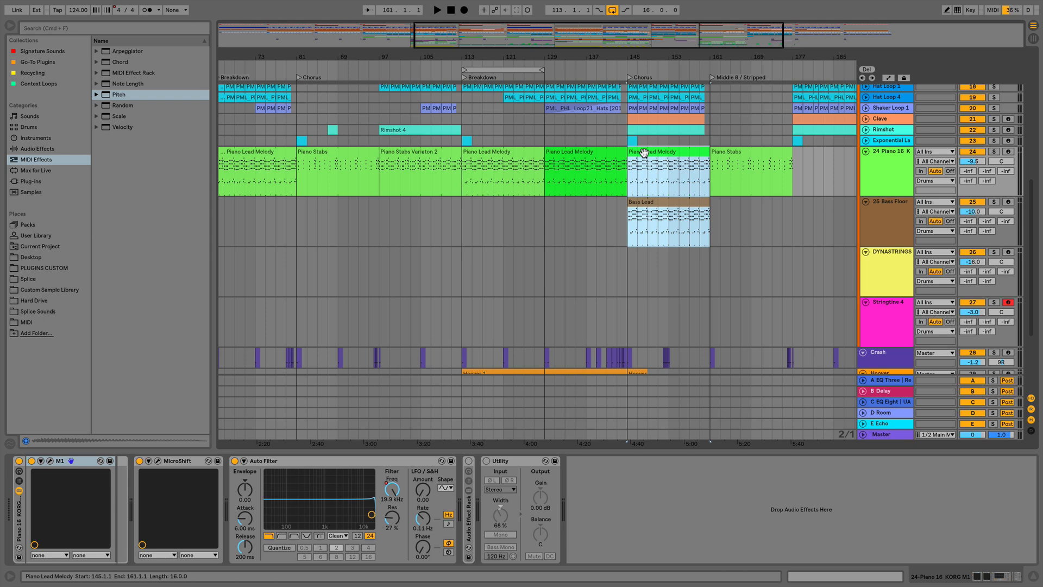
double_click(644, 152)
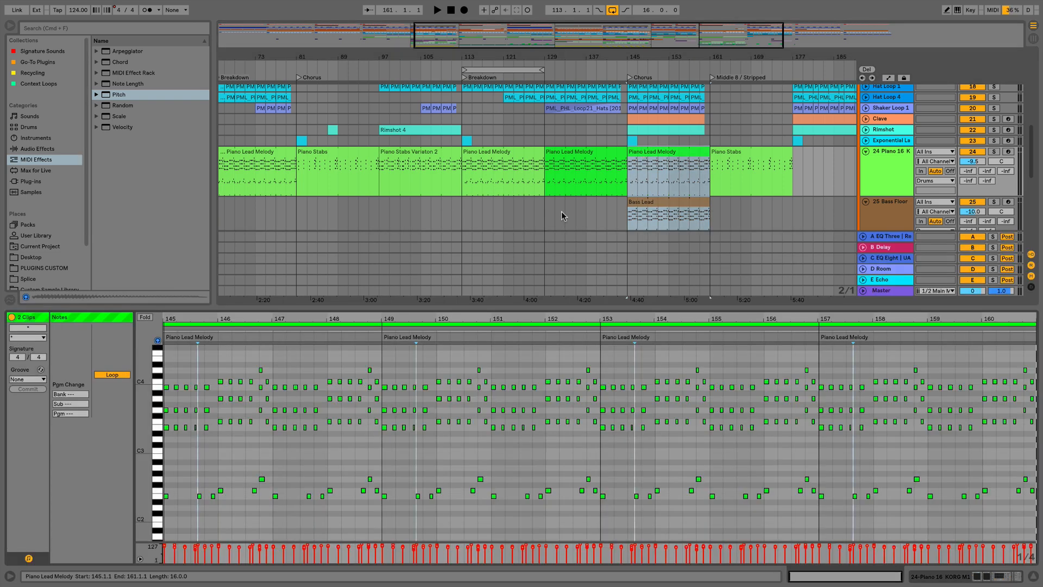
left_click(424, 328)
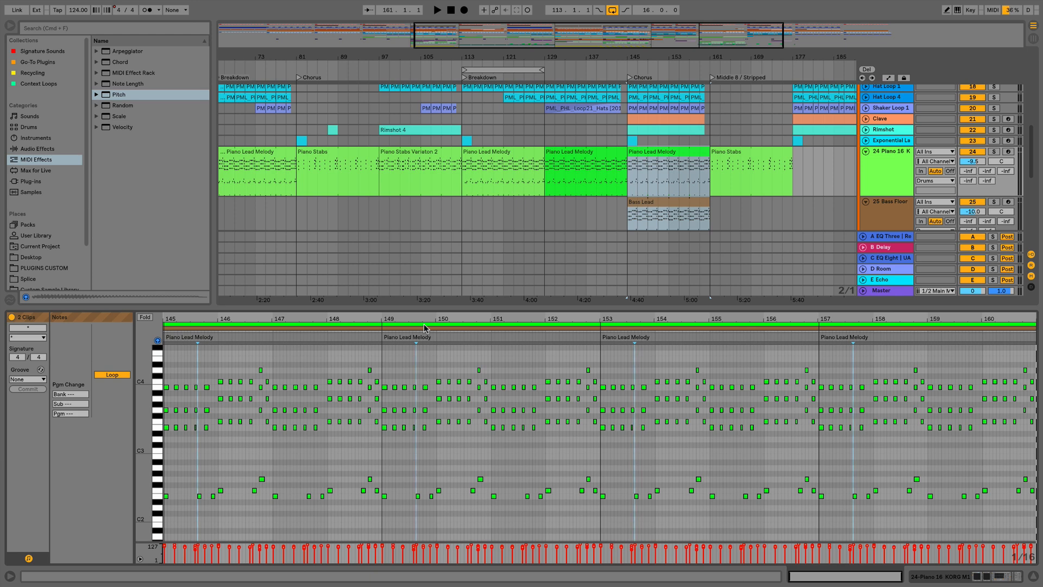
left_click(647, 222)
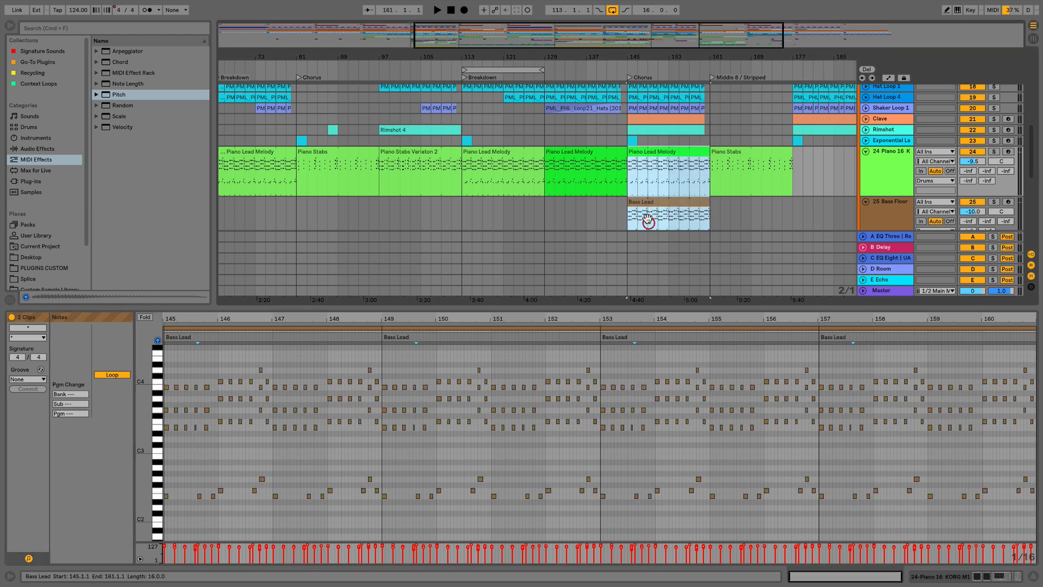
Split both clips at bar 149 and make the four-bar Bass Lead clip active in the shared note editor.
left_click_drag(647, 220, 627, 184)
key("super+e")
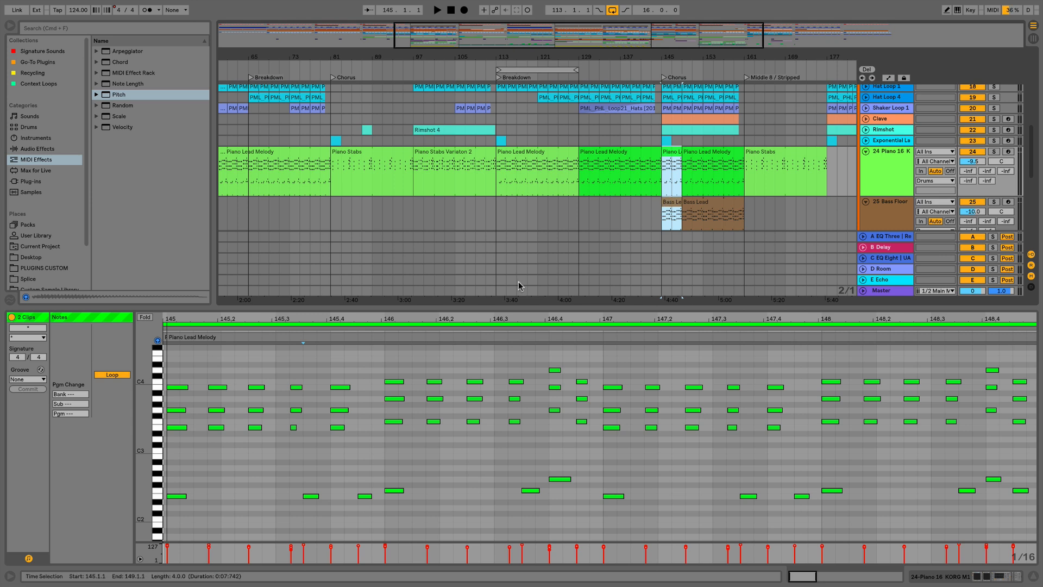
left_click(489, 330)
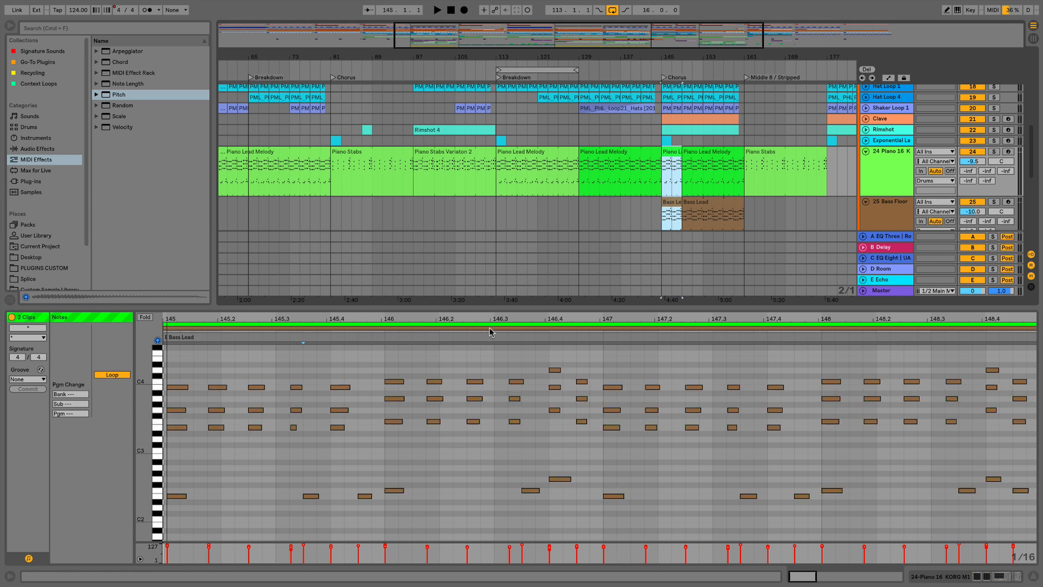
Delete the upper chord notes from the Bass Lead clip across bars 145 to 148, keeping the lowest chord row and the bass notes.
left_click(180, 366)
left_click_drag(180, 366, 1020, 411)
key("Delete")
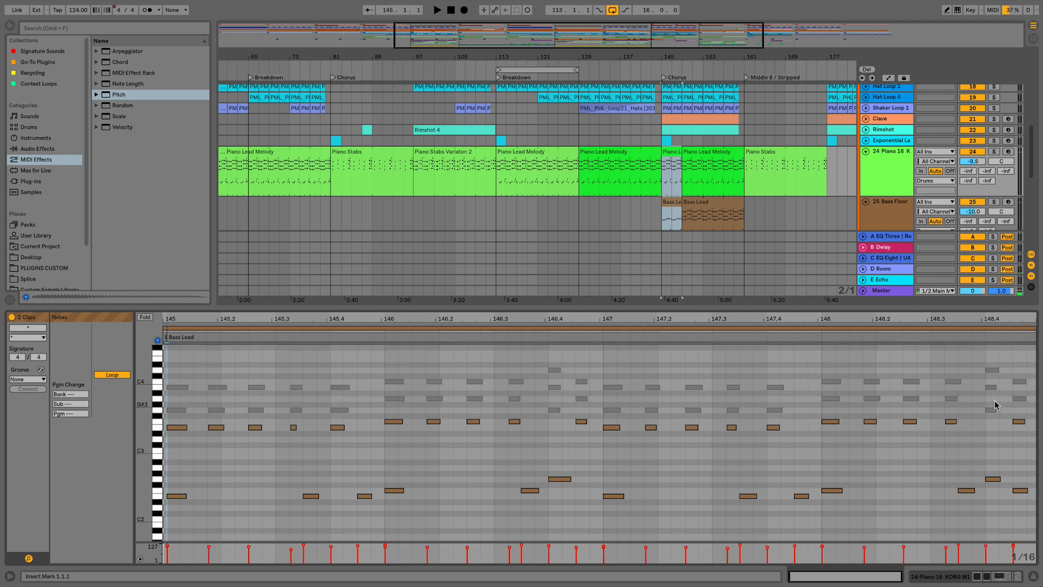
Transpose all remaining Bass Lead notes in bars 145 to 148 down two octaves.
left_click(440, 413)
key("super+a")
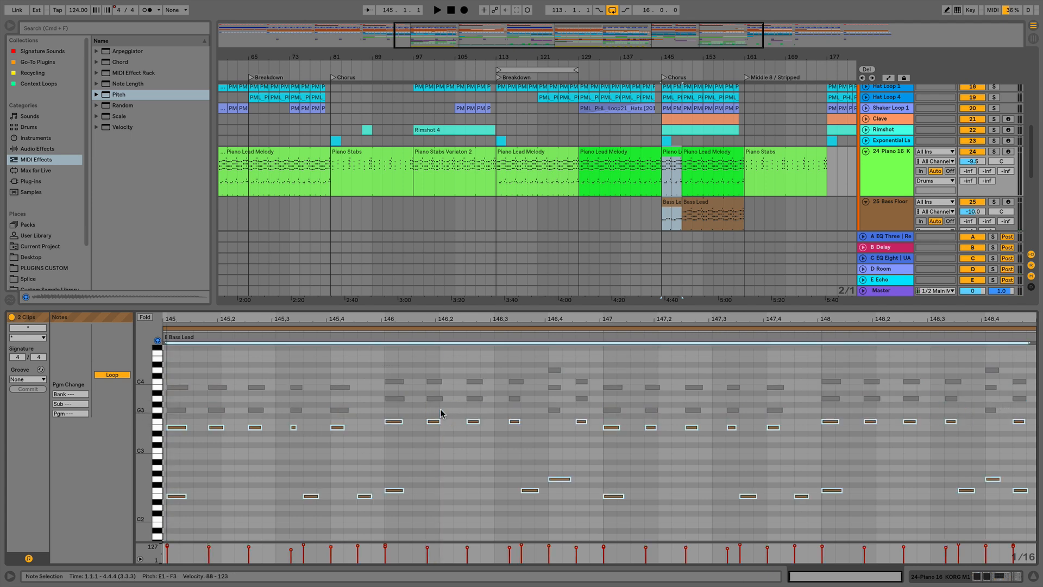
key("shift+Down")
key("shift+Down")
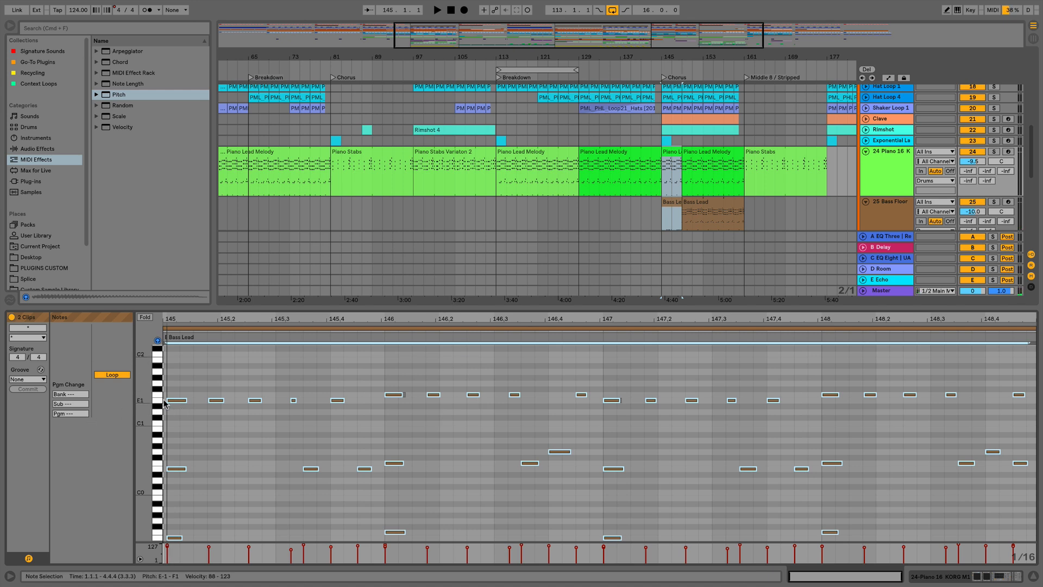
Delete the low notes at the start of bars 145, 146, 147 and 148 and the last low note of bar 148.
left_click_drag(192, 449, 168, 560)
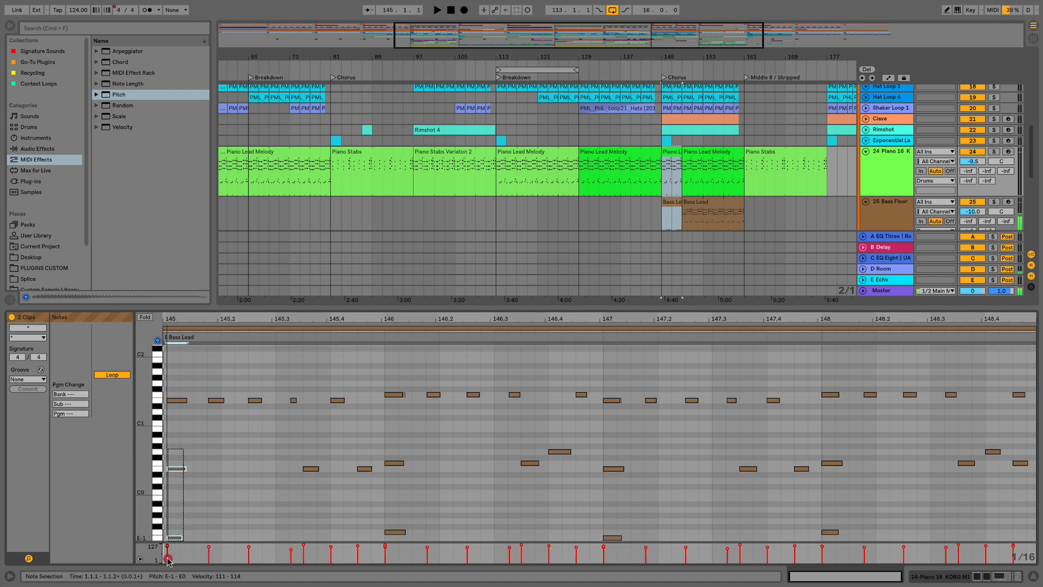
key("Delete")
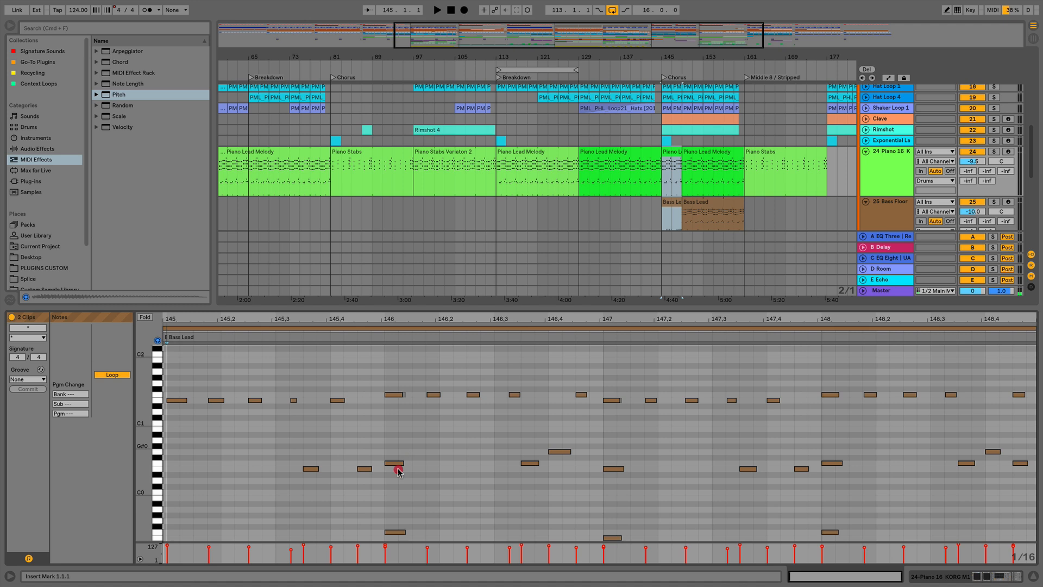
left_click_drag(405, 448, 388, 553)
key("Delete")
left_click_drag(634, 443, 619, 543)
key("Delete")
left_click_drag(871, 435, 836, 520)
key("Delete")
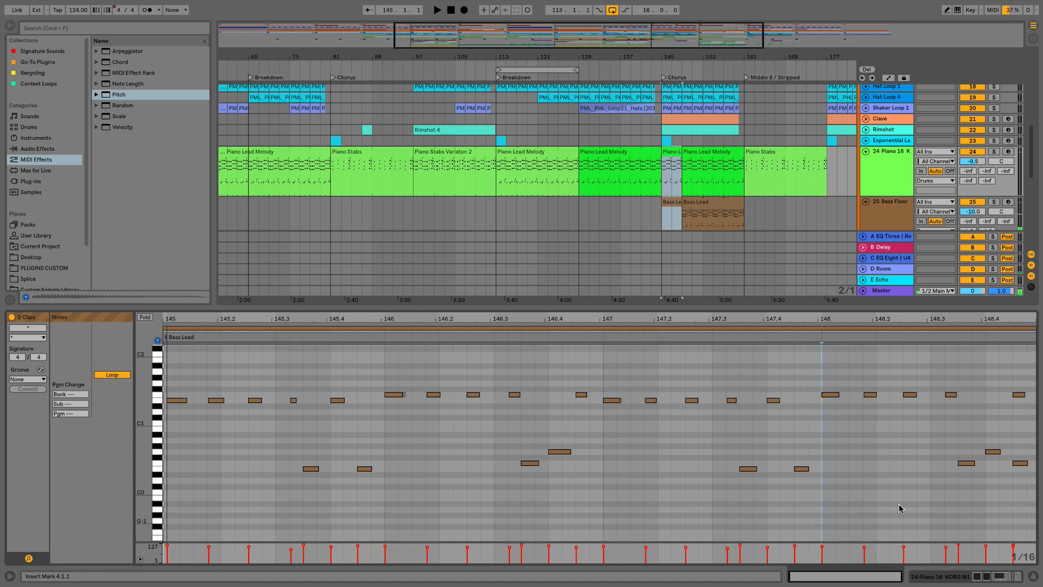
left_click_drag(1009, 478, 1022, 460)
key("Delete")
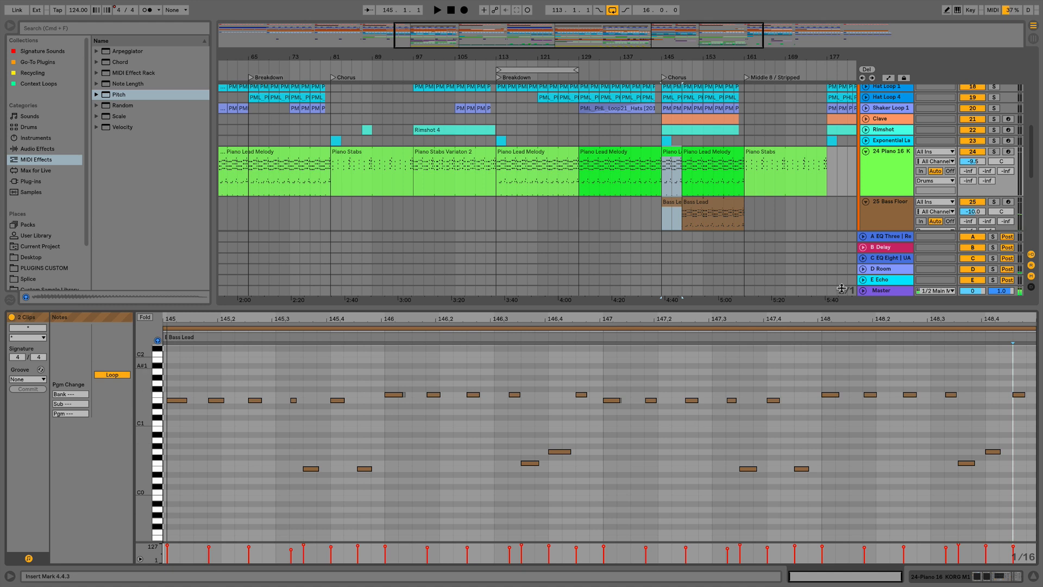
Audition the Bass Lead clip from bar 145 and raise its four low notes in bars 145 and 146 by ten semitones.
key("space")
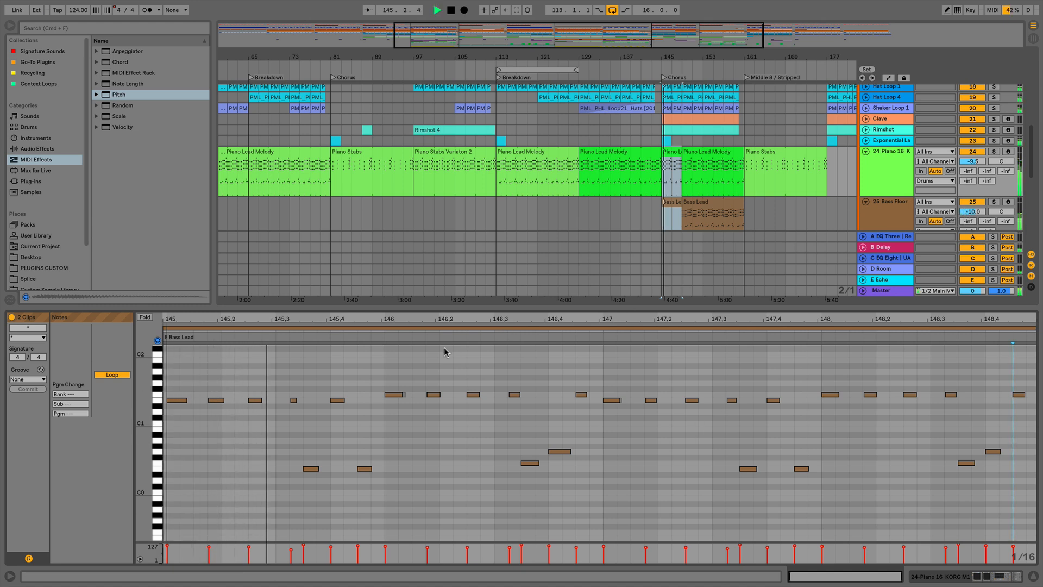
left_click_drag(303, 469, 663, 431)
key("Up")
key("Up")
key("Up")
key("Up")
key("Up")
key("Up")
key("Up")
key("Up")
key("Up")
key("Up")
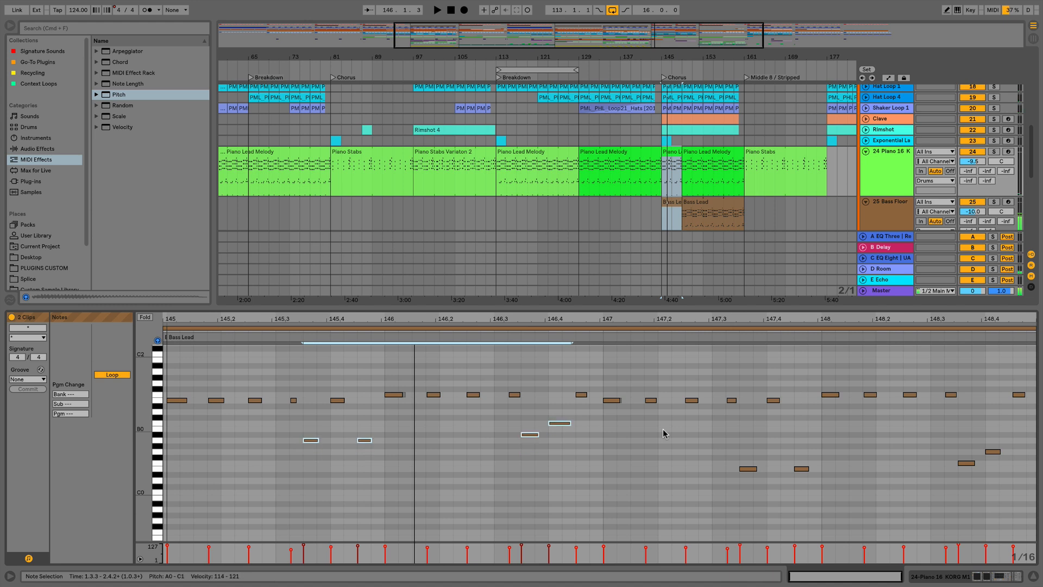
Raise the four low Bass Lead notes in bars 147 and 148 by twelve semitones.
left_click(589, 438)
left_click_drag(688, 497, 1005, 430)
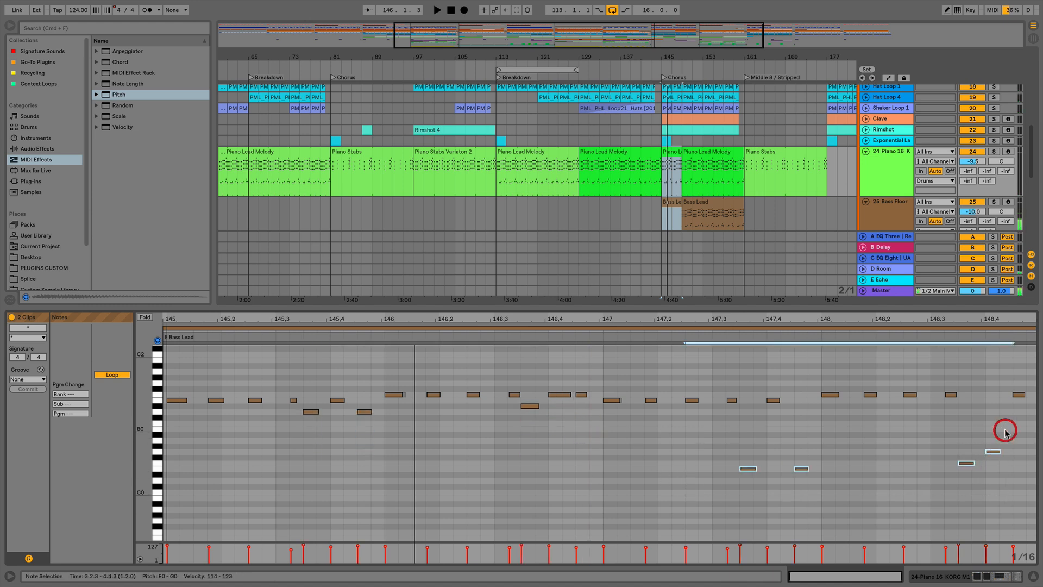
key("Up")
key("Up")
key("Up")
key("Up")
key("Up")
key("Up")
key("Up")
key("Up")
key("Up")
key("Up")
key("Up")
key("Up")
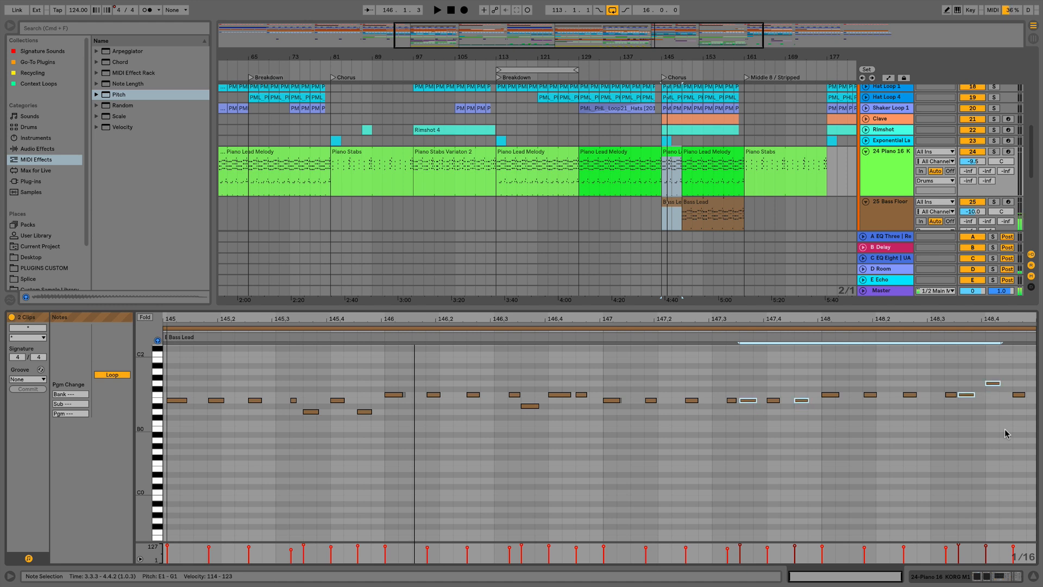
Play the layered clips, make Piano Lead Melody the active clip and solo the 25 Bass Floor track before stopping playback.
key("space")
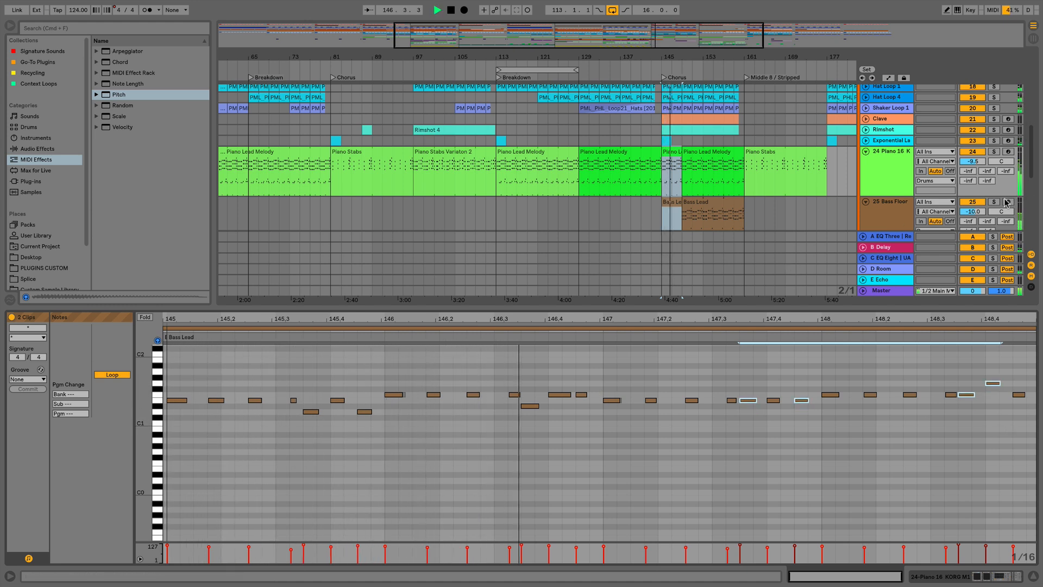
left_click(702, 324)
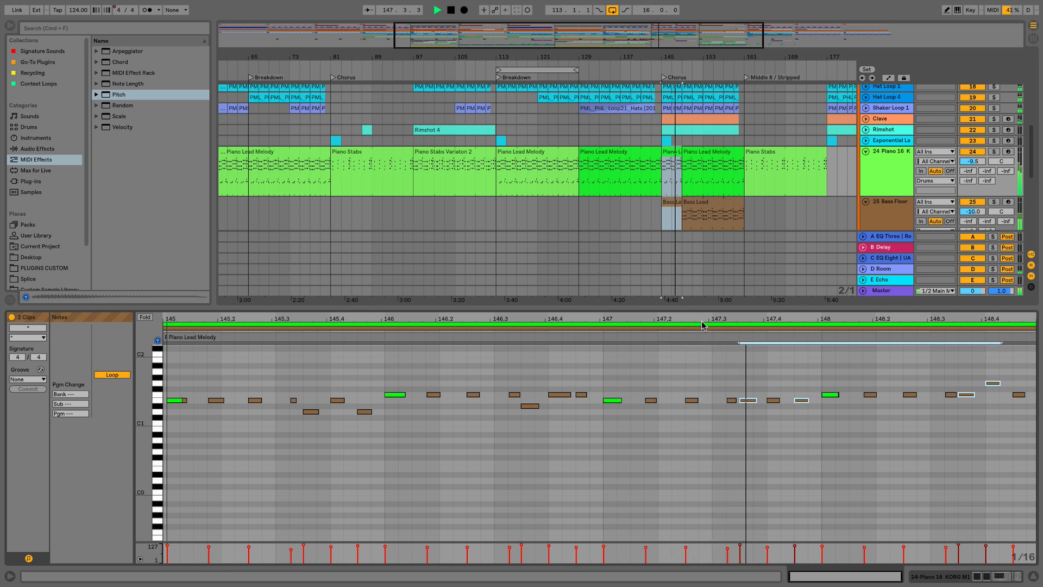
left_click(697, 331)
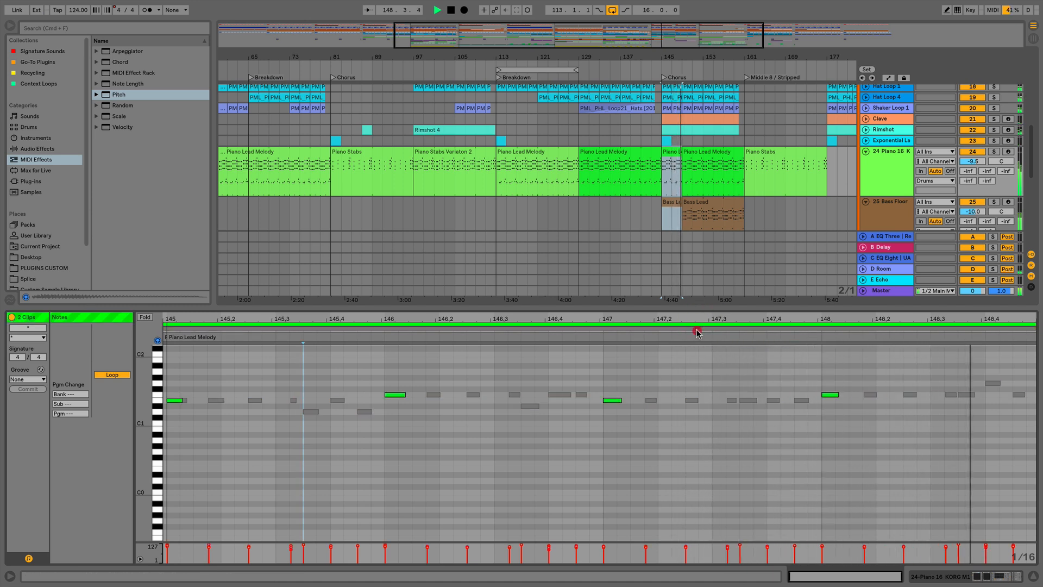
left_click(994, 201)
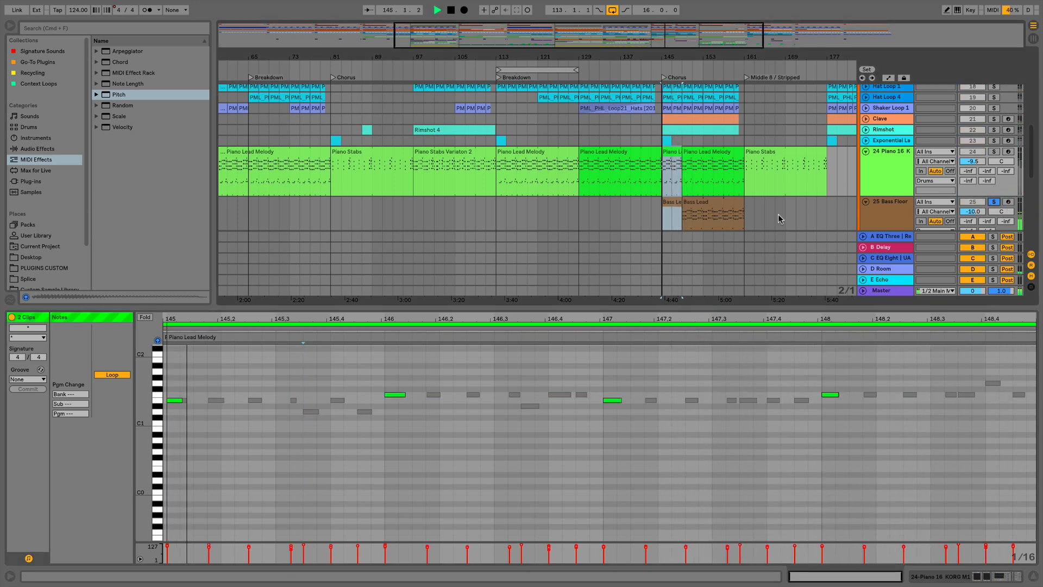
left_click(672, 230)
left_click(157, 314)
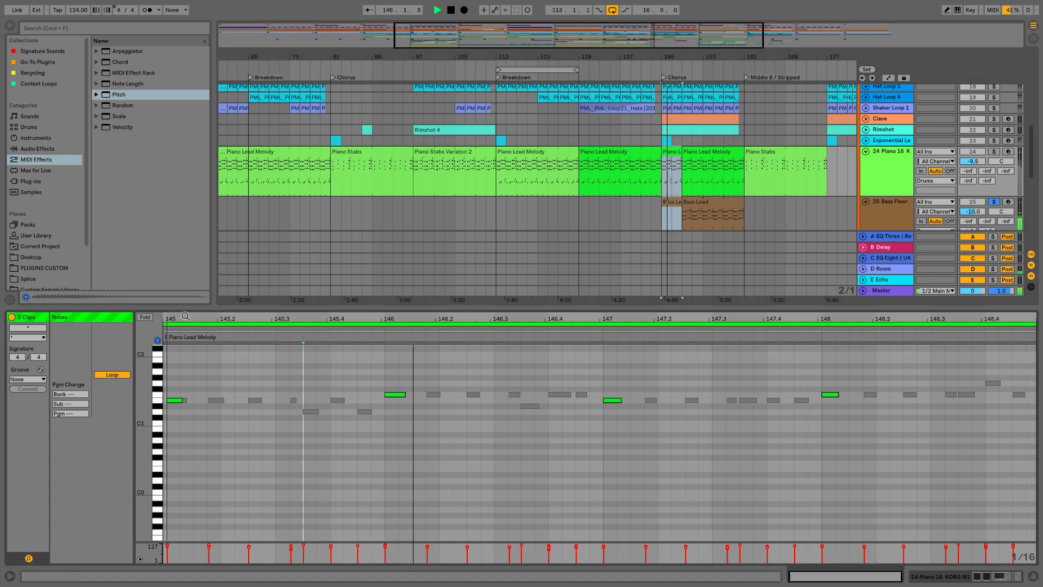
key("space")
Open the first Bass Lead clip alone, lower its note at 1.3.2 to D1 and raise those at 1.3.3 and 1.4.3 to E1.
left_click_drag(662, 224, 662, 222)
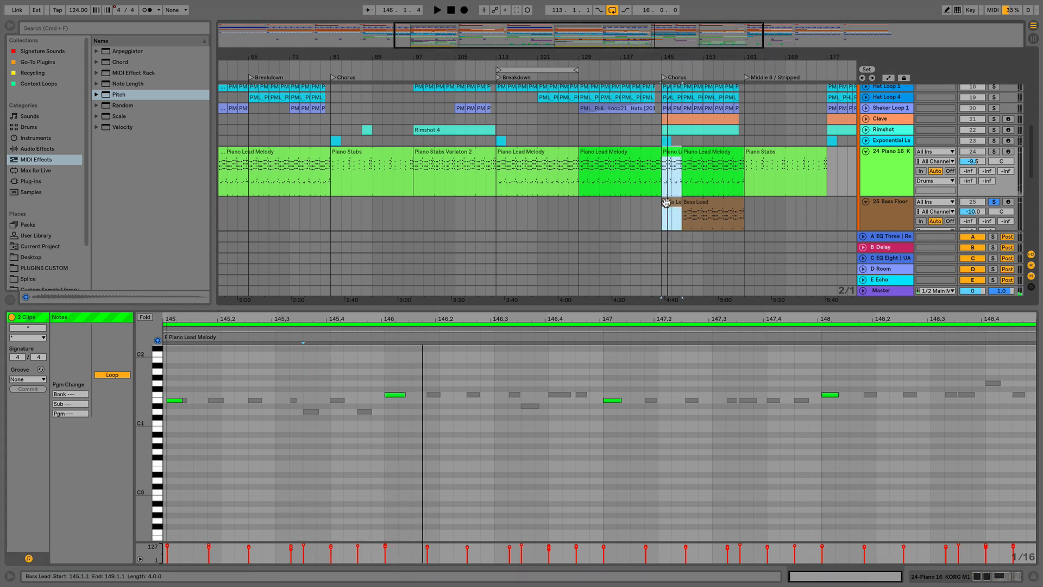
left_click(658, 207)
left_click(669, 187)
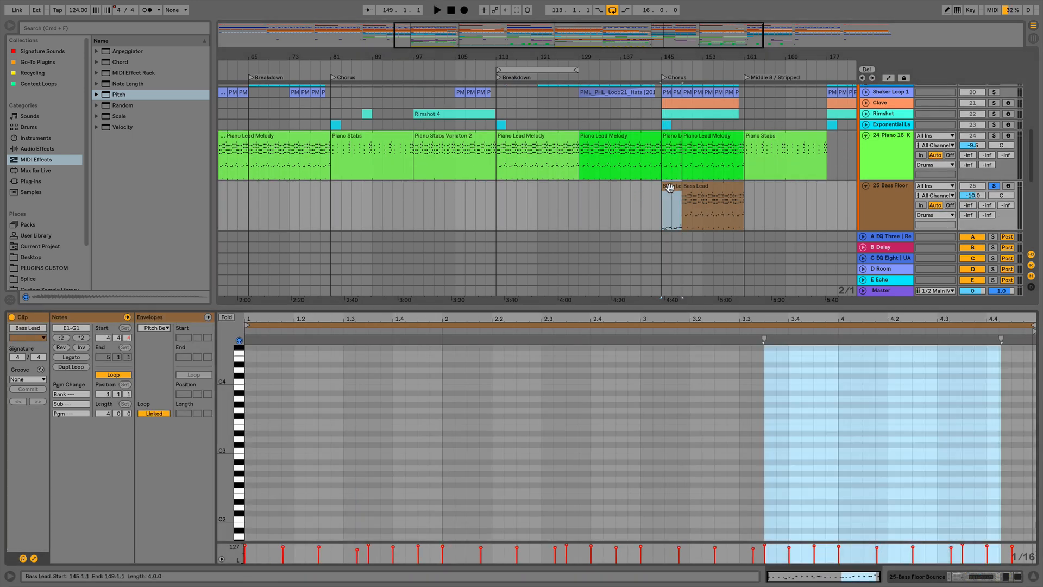
left_click_drag(1034, 332, 1025, 333)
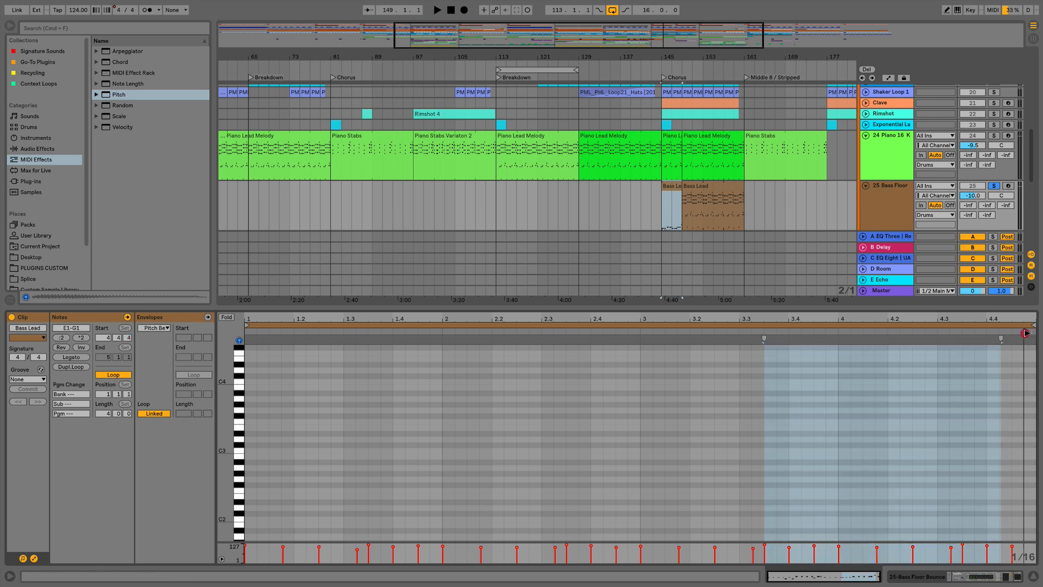
left_click(372, 334)
scroll(372, 424, "down", 6)
key("space")
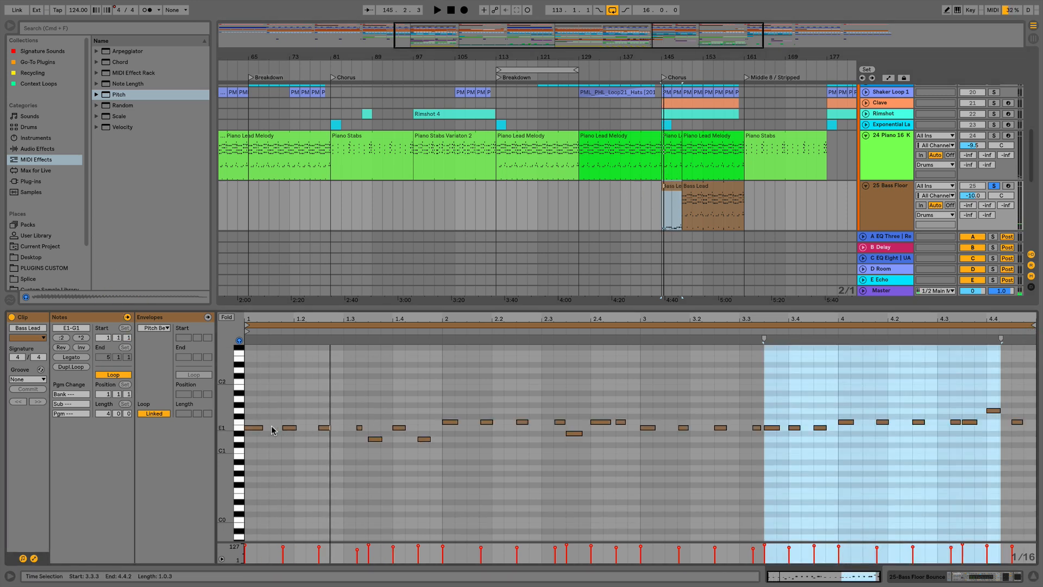
mouse_move(360, 428)
left_mouse_down()
mouse_move(377, 429)
mouse_move(361, 438)
left_mouse_up()
left_click_drag(424, 439, 424, 427)
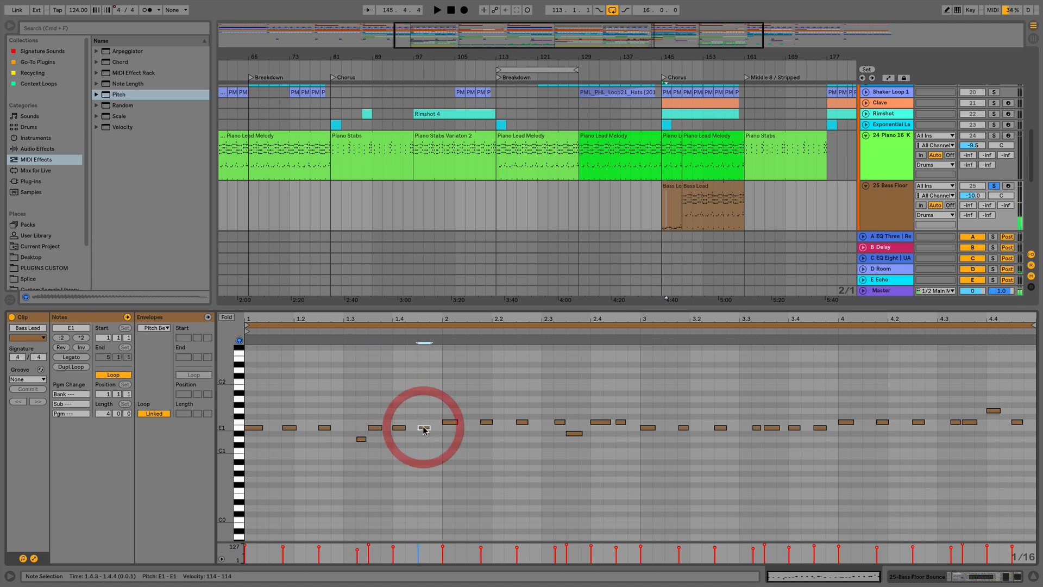
Set the Bass Lead notes at 2.3.2 to F2, 2.3.3 to F1 and 2.4 to G1, shorten the last one and audition the change.
left_click(560, 422)
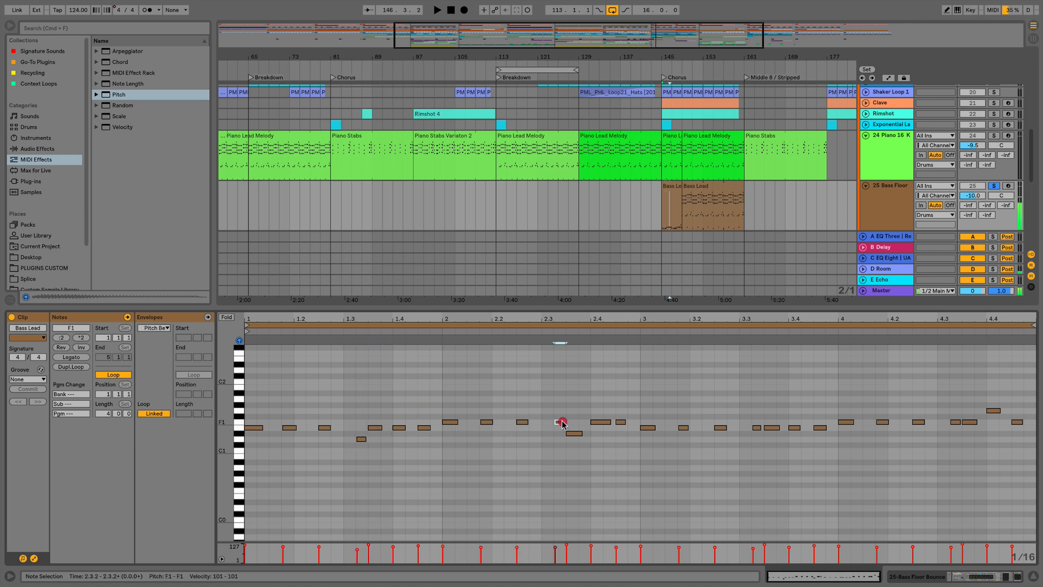
key("space")
left_click_drag(576, 434, 603, 411)
left_click(596, 423)
key("Up")
key("Up")
key("shift+Left")
key("space")
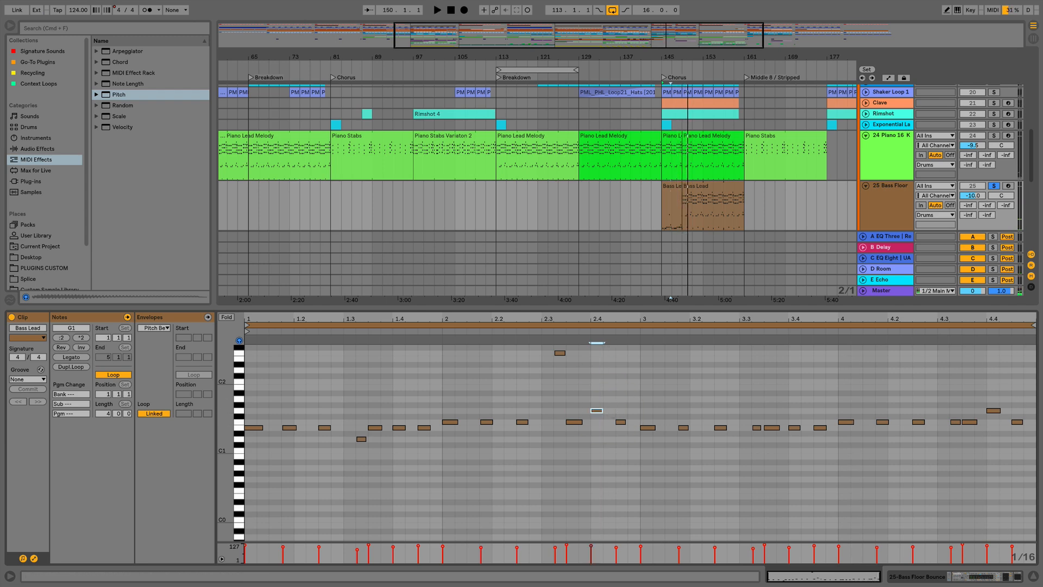
Duplicate the first two bars of the Bass Lead clip repeatedly along the 25 Bass Floor track up to bar 161.
scroll(674, 209, "up", 5)
left_click(663, 207)
left_click_drag(666, 213, 513, 133)
key("super+d")
key("super+d")
key("super+d")
key("super+d")
scroll(701, 212, "down", 2)
key("super+d")
key("super+d")
Show all Piano Lead Melody and Bass Lead clips from bar 145 to 161 together and make the Bass Lead clip at bar 153 active.
left_click(523, 182)
left_click_drag(599, 130, 748, 112)
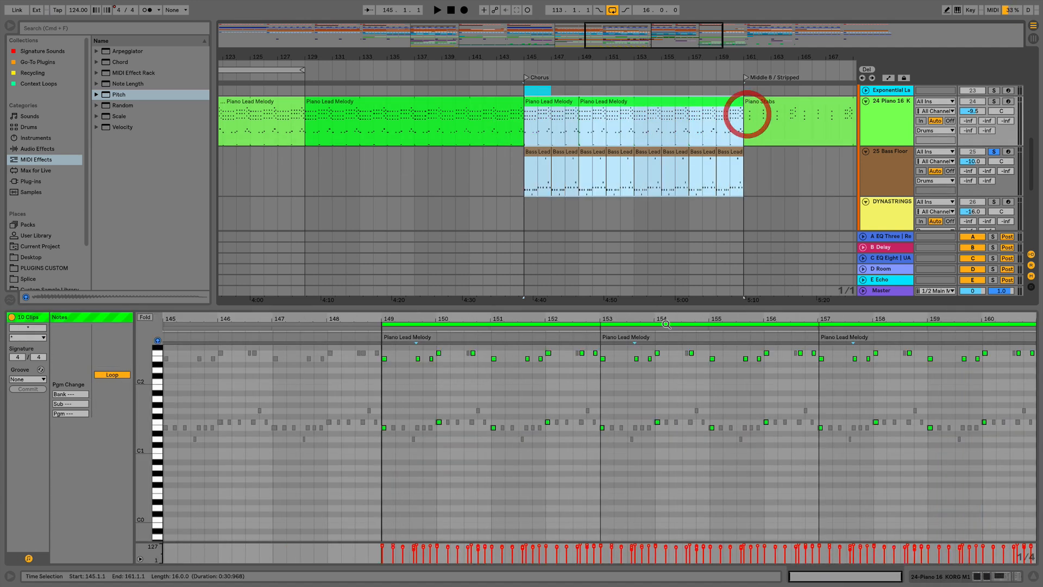
left_click(635, 333)
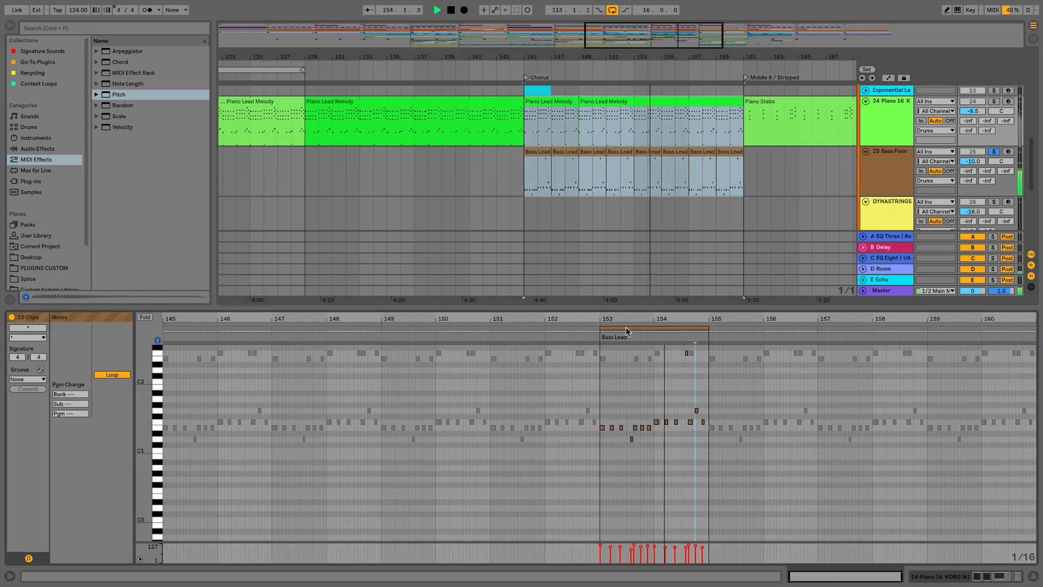
Make the Piano Lead Melody clip at bar 149 active and solo the 24 Piano track to hear it with the bass.
left_click(631, 321)
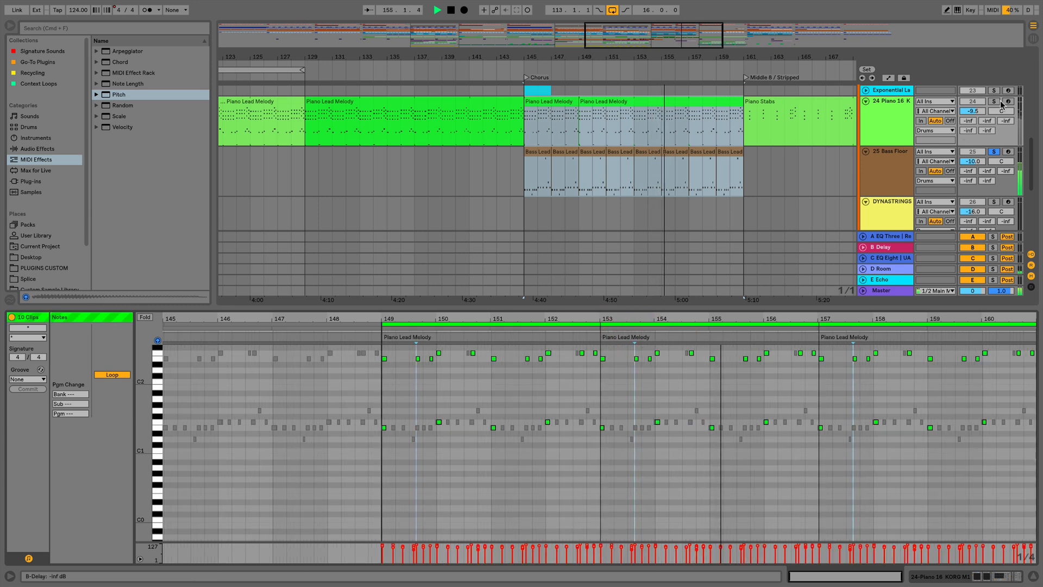
left_click(994, 102)
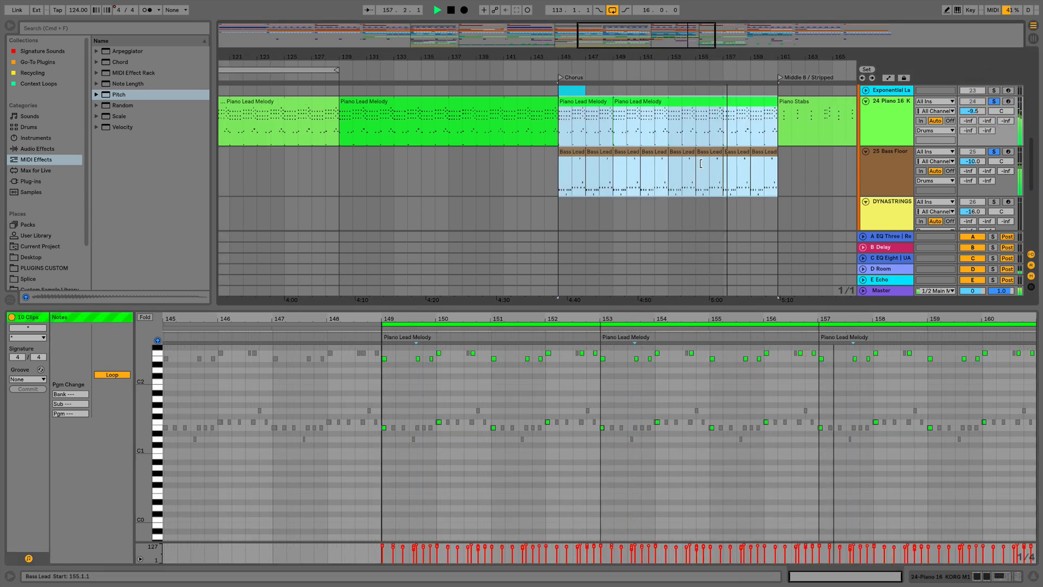
scroll(701, 163, "up", 1)
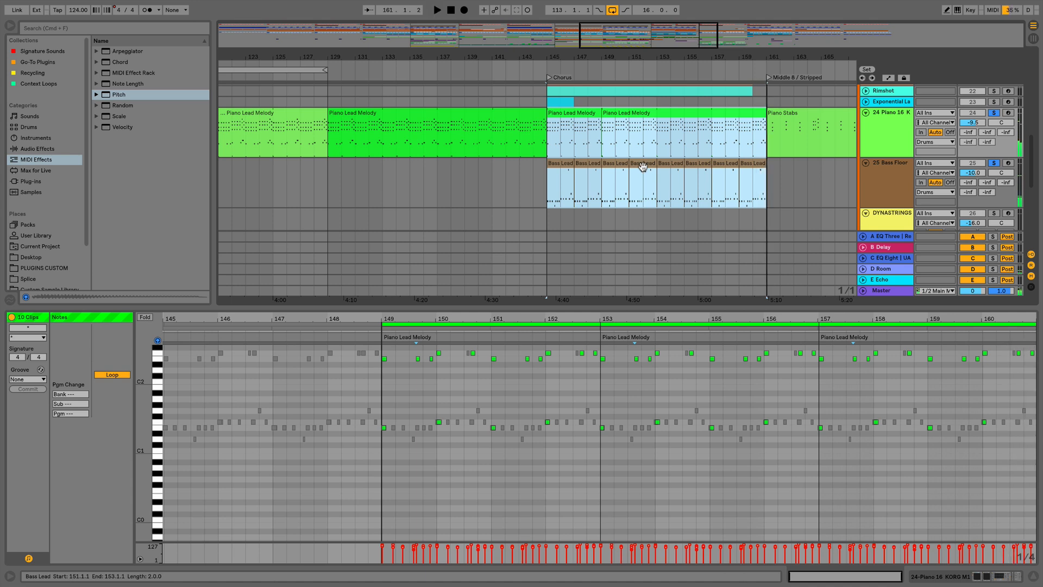
Quantize the active Piano Lead Melody clip's notes to 1/16 at 100% and also quantize the Bass Lead clip at bar 151.
left_click(27, 379)
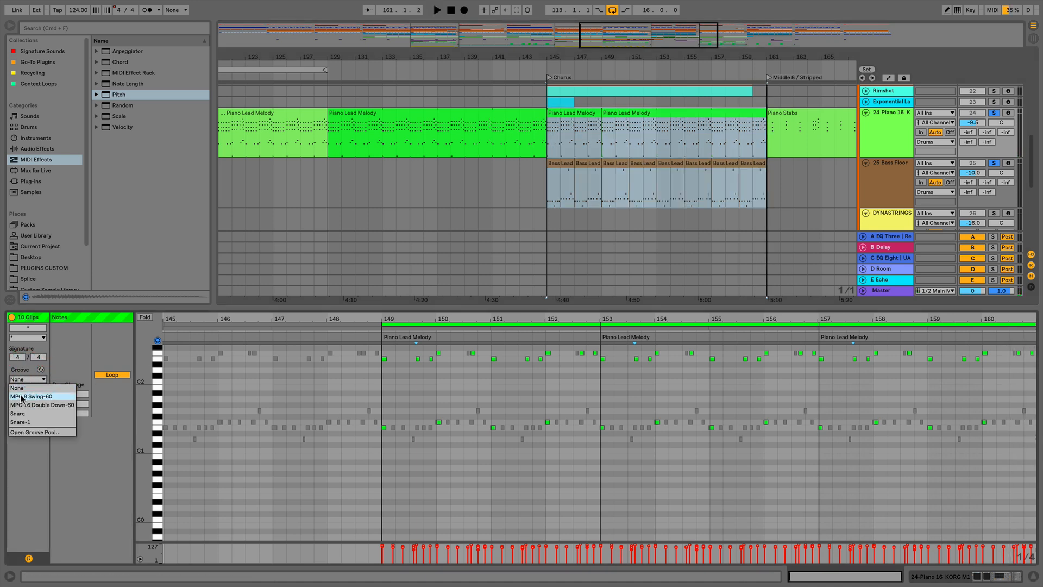
left_click(481, 323)
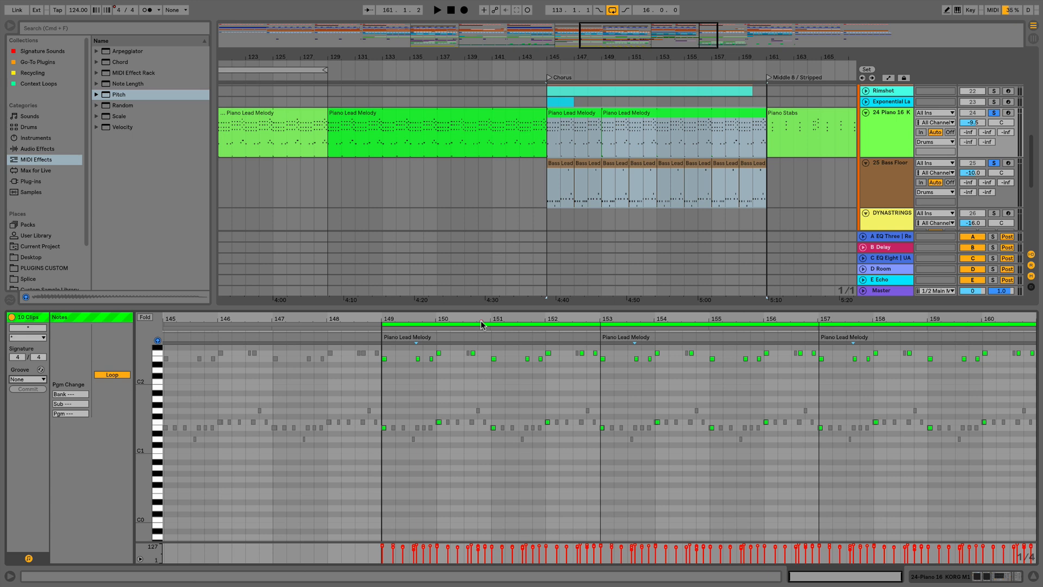
key("super+shift+u")
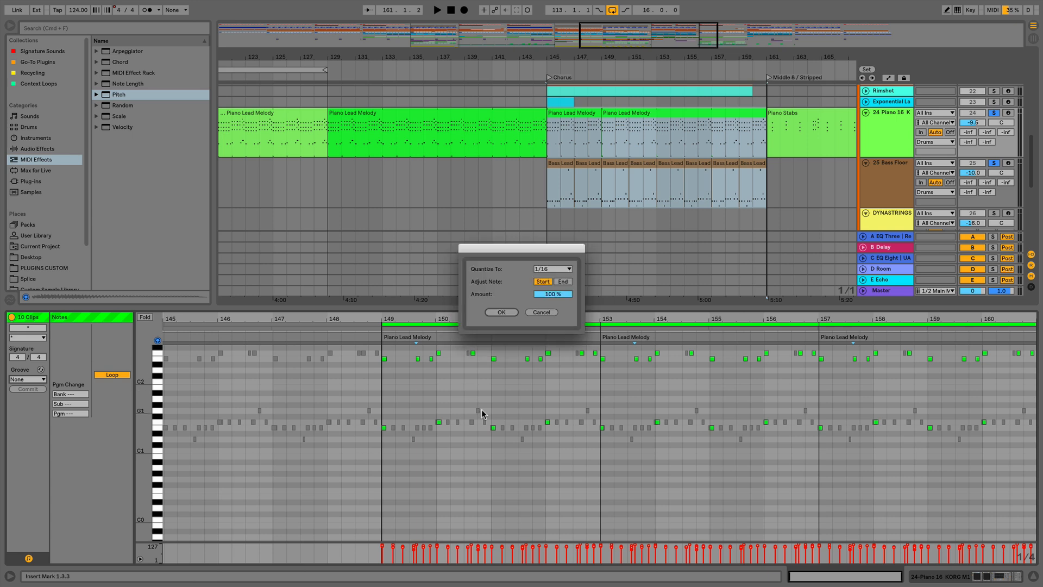
left_click(500, 312)
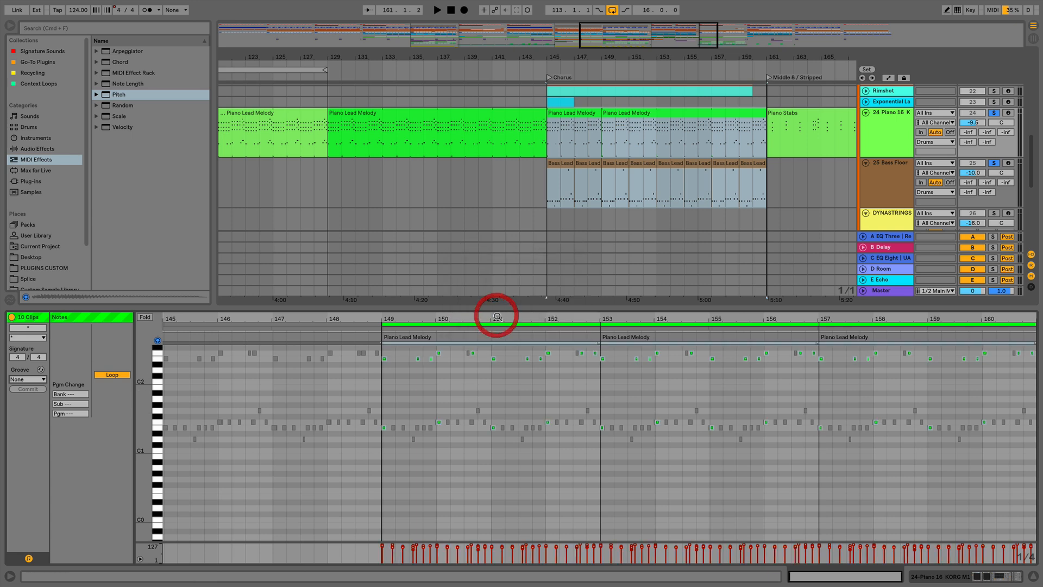
left_click(493, 328)
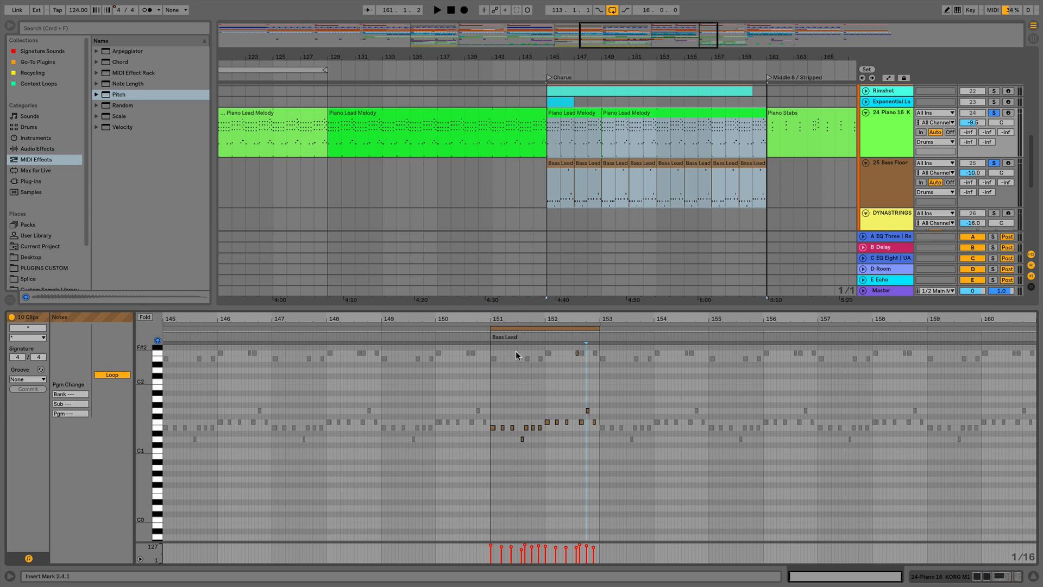
key("super+shift+u")
left_click(497, 313)
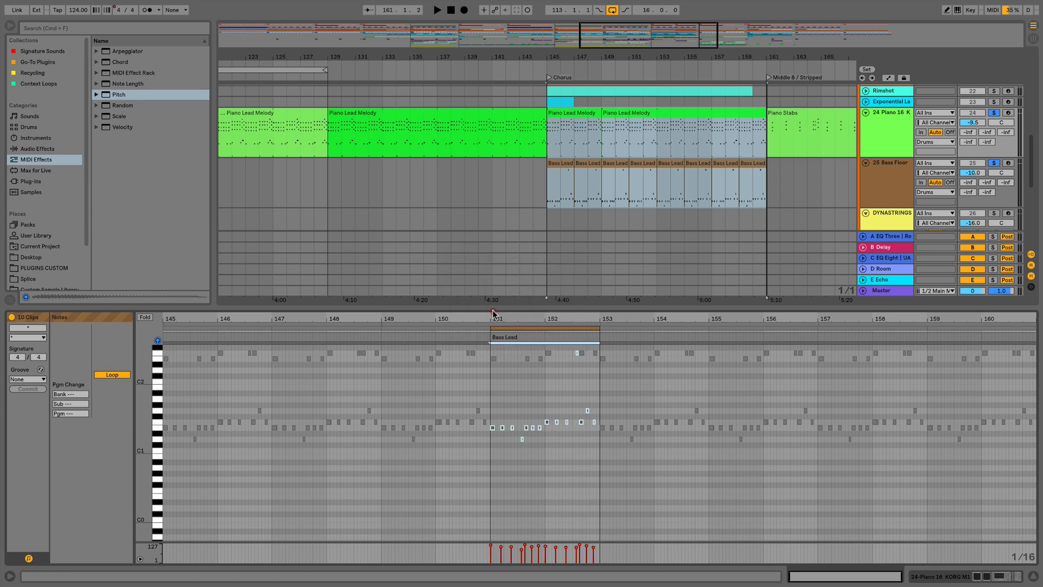
Play the first Bass Lead clip from bar 145, stop playback and unsolo the piano and bass tracks.
left_click(563, 163)
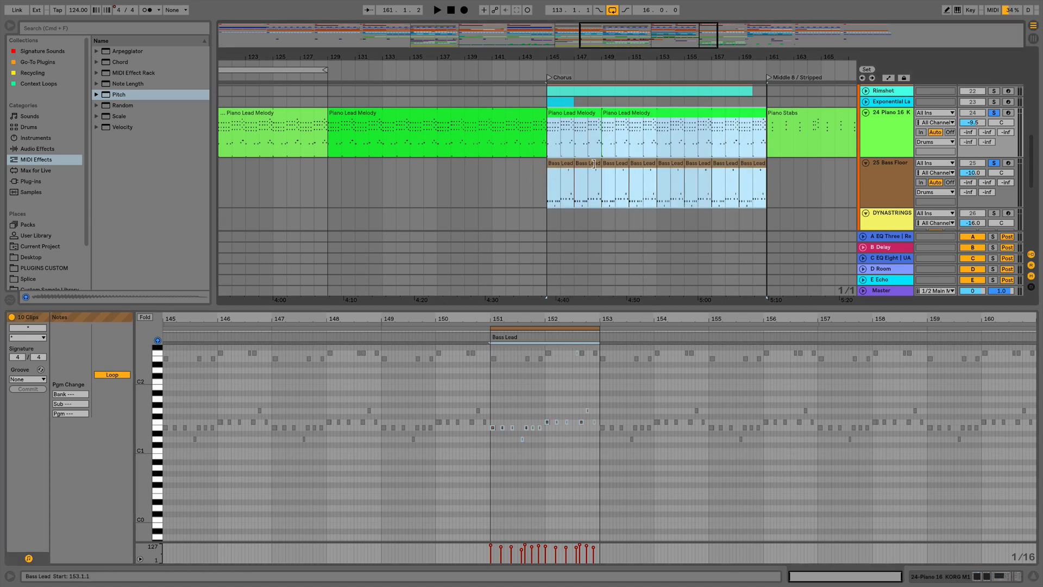
left_click(552, 181)
key("space")
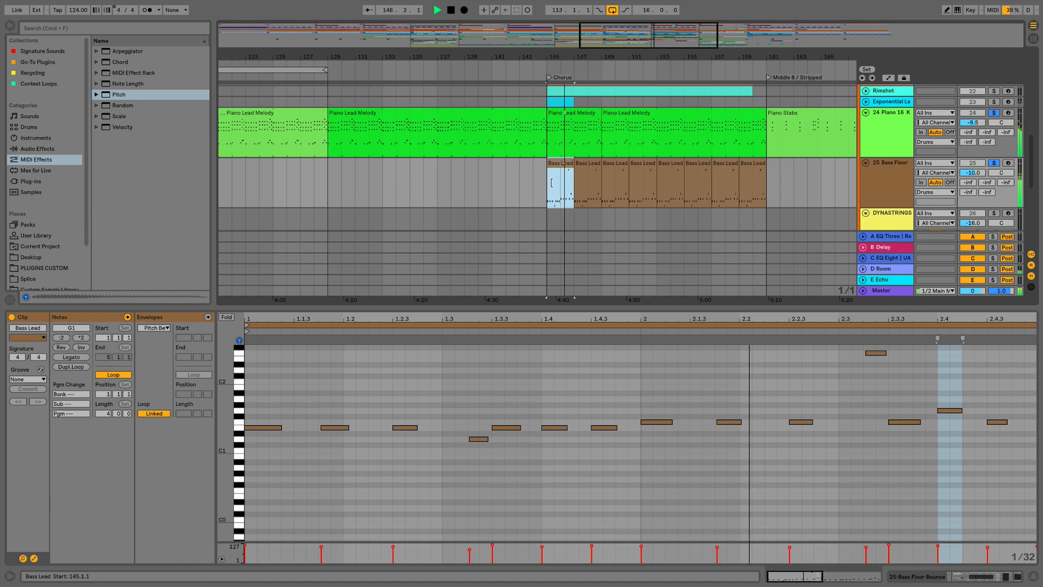
key("space")
left_click(994, 113)
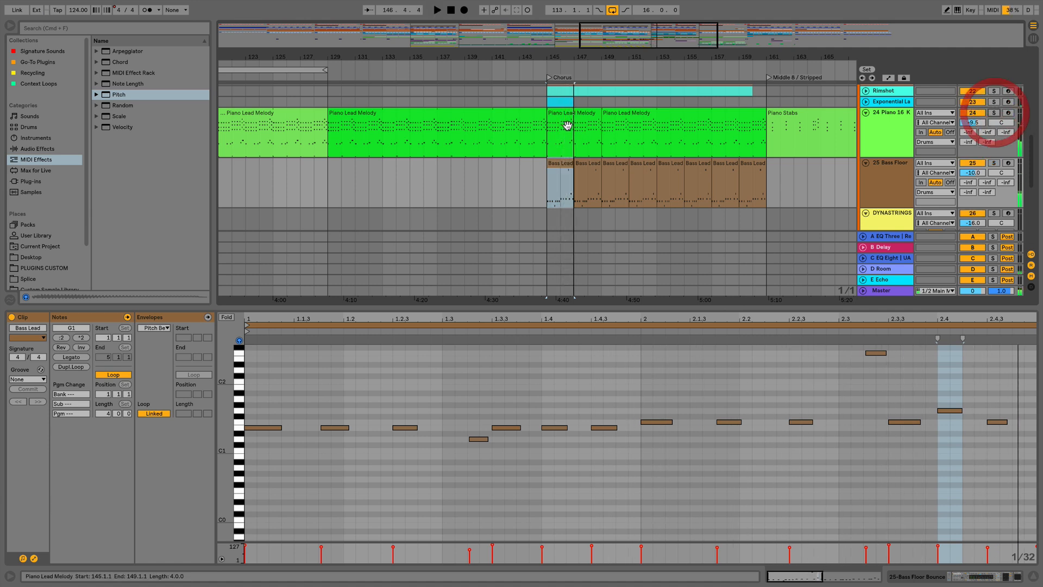
Delete both Piano Lead Melody clips between bars 145 and 161 on the 24 Piano track.
left_click(565, 113)
scroll(655, 114, "left", 2)
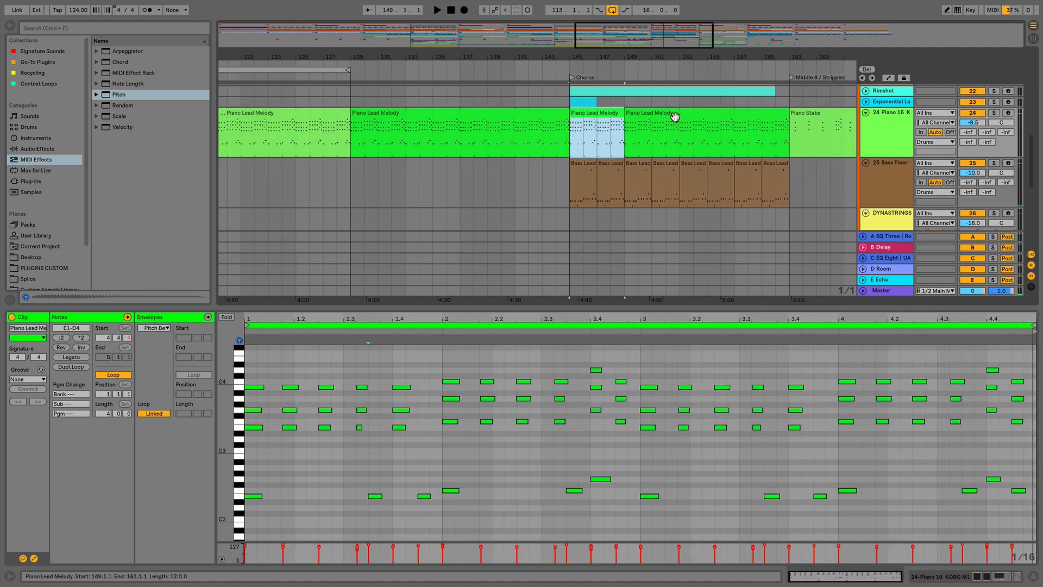
left_click(675, 117)
key("Delete")
left_click(607, 115)
key("Delete")
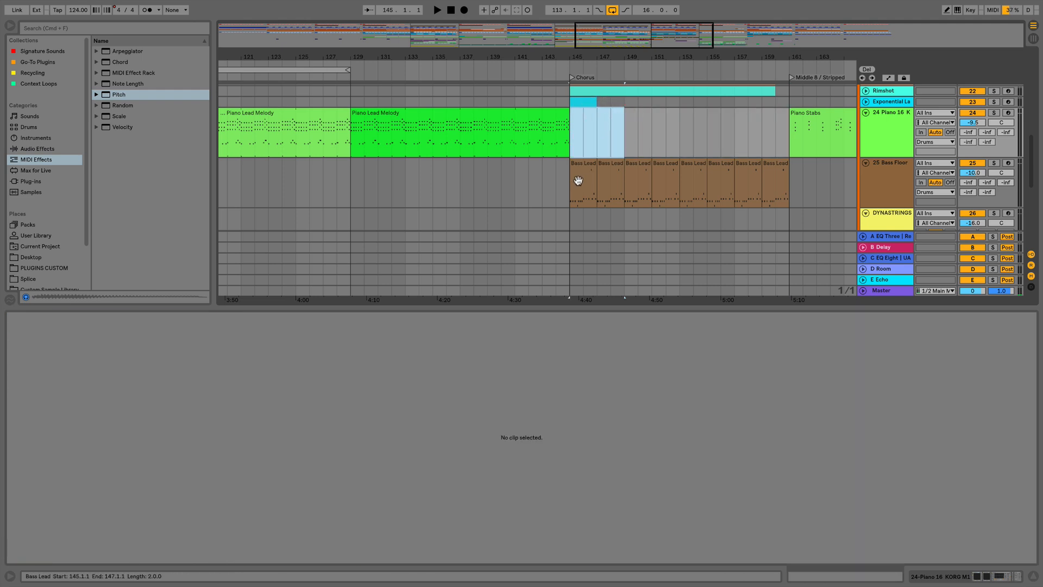
Consolidate the Bass Lead clips from bar 145 to 161 into one clip and hide the clip editor.
left_click_drag(578, 181, 791, 185)
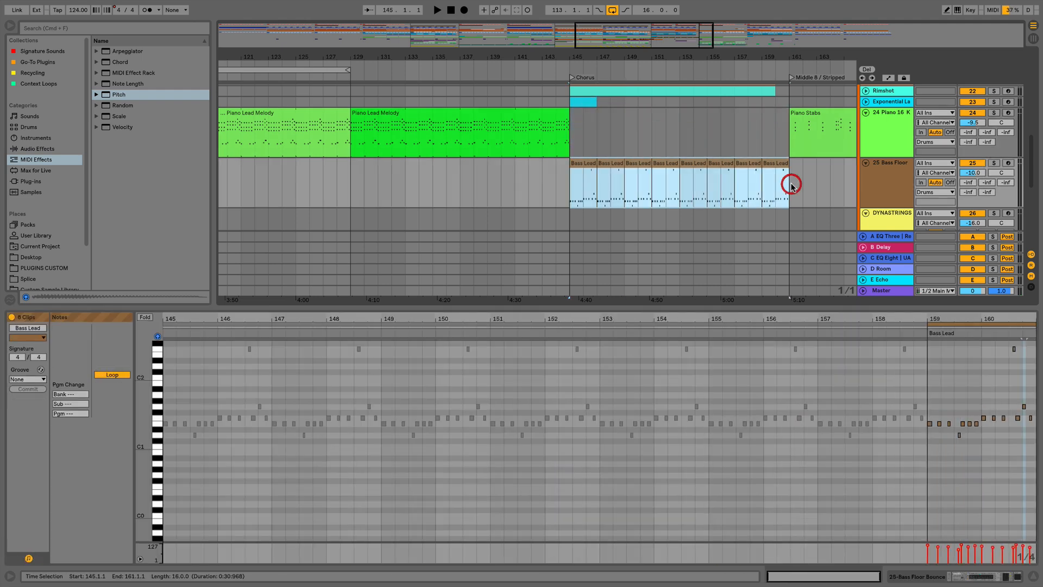
key("super+j")
scroll(574, 182, "down", 2)
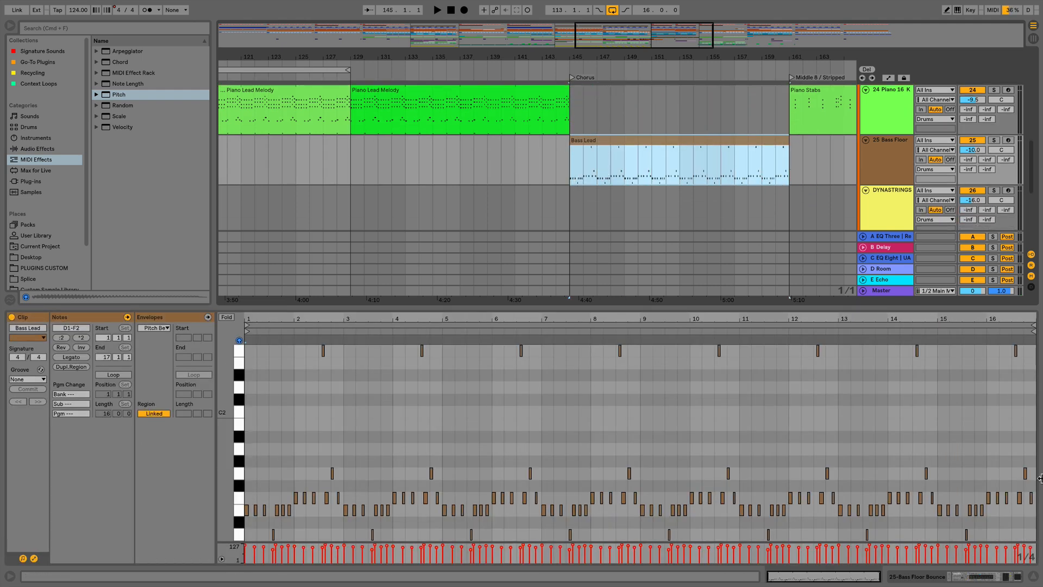
left_click(1034, 579)
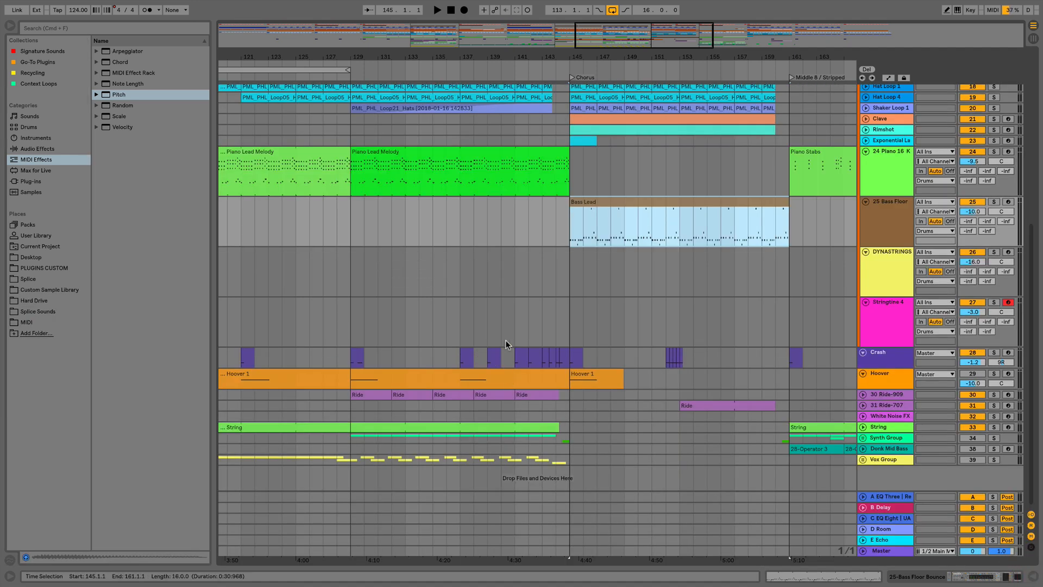
Arm the DYNASTRINGS and Stringtine tracks in turn and copy the Piano Lead Melody clip at bar 129 onto both.
left_click(943, 253)
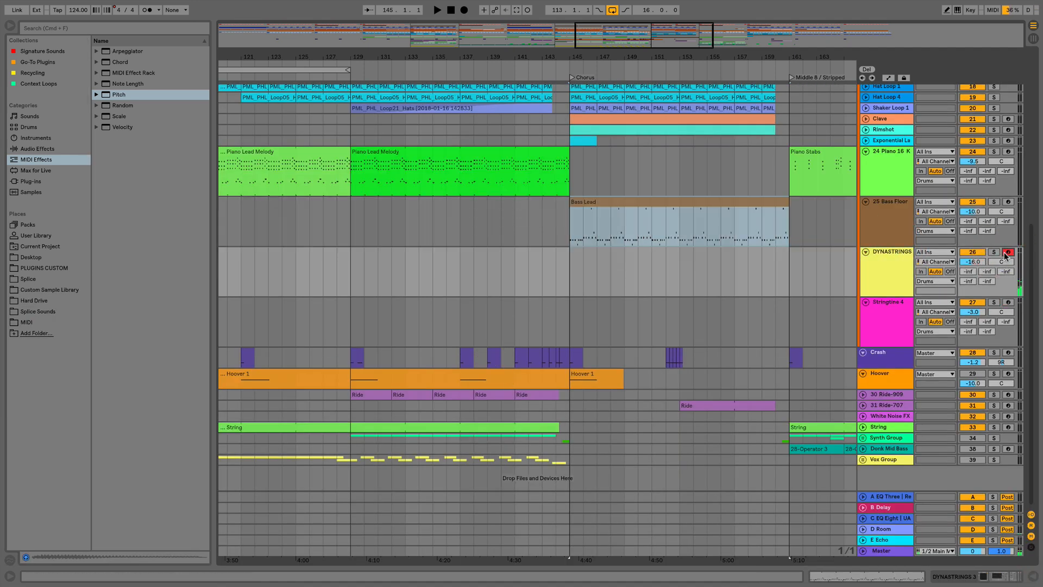
left_click(1006, 303)
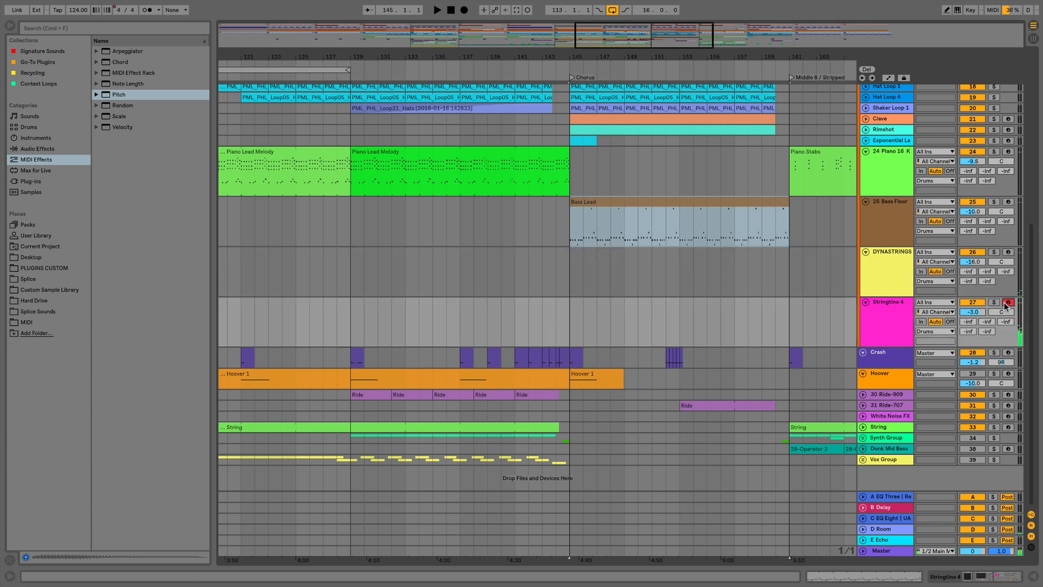
left_click(466, 204)
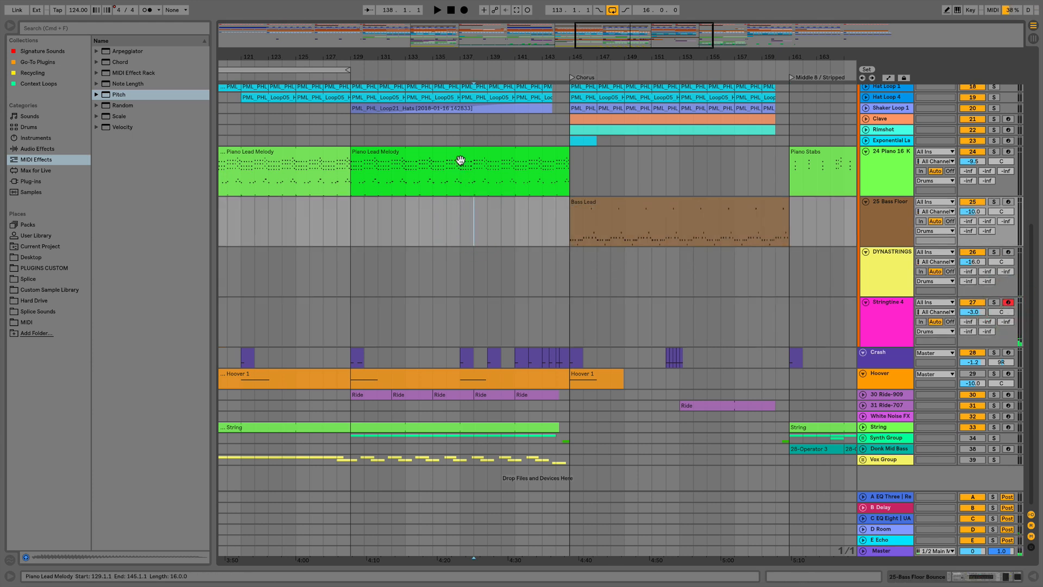
left_click(459, 157)
left_click_drag(461, 156, 433, 300)
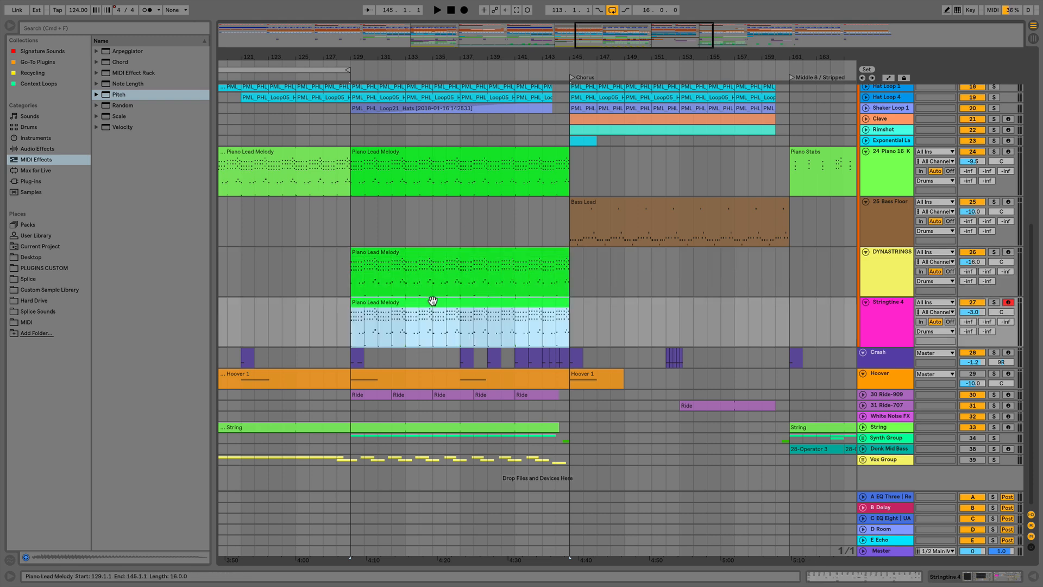
Colour the Stringtine clip magenta and assign the DYNASTRINGS track's yellow colour to its clip.
right_click(434, 302)
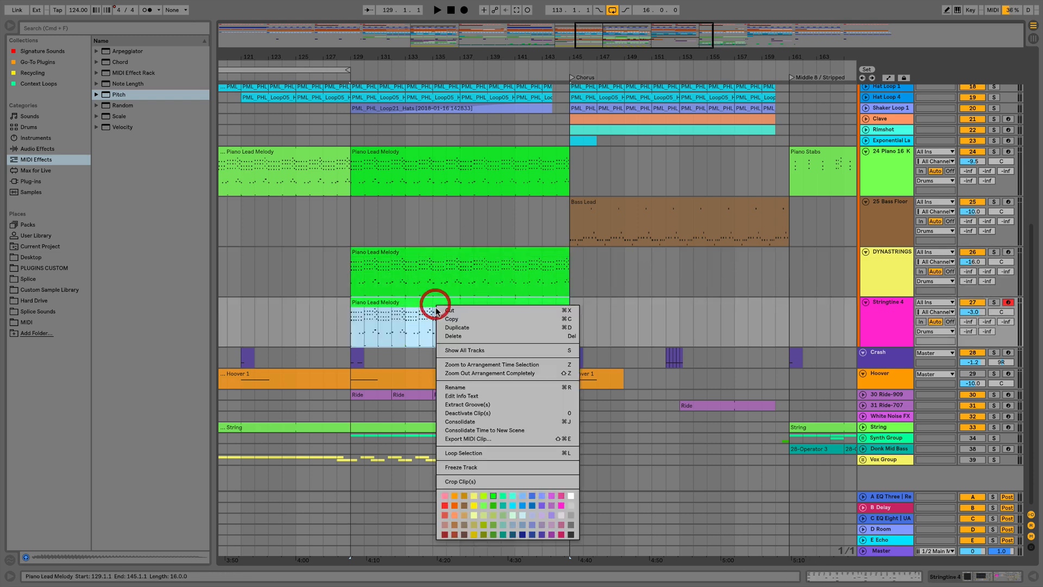
left_click(562, 505)
right_click(894, 252)
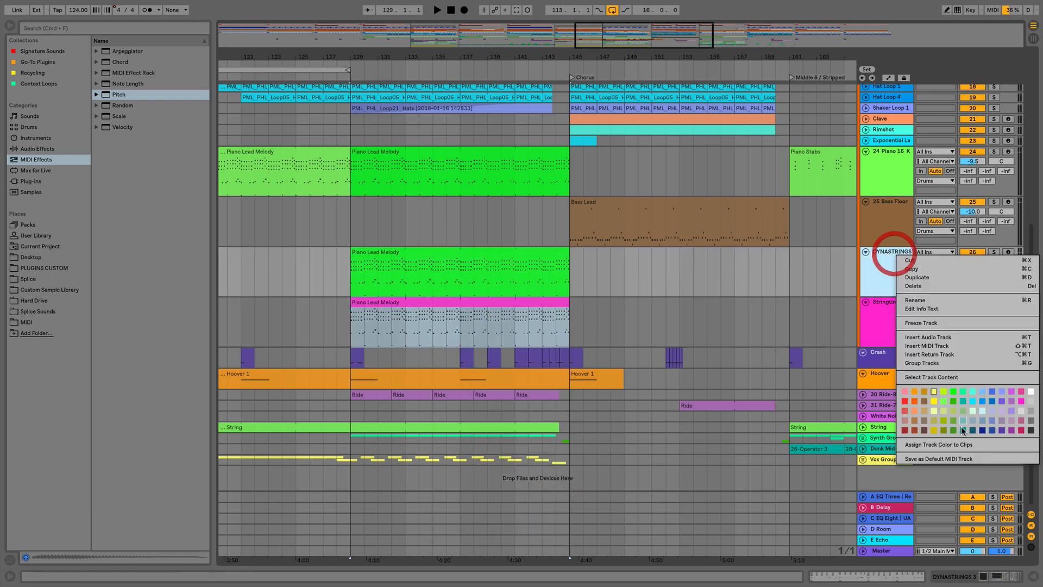
left_click(938, 442)
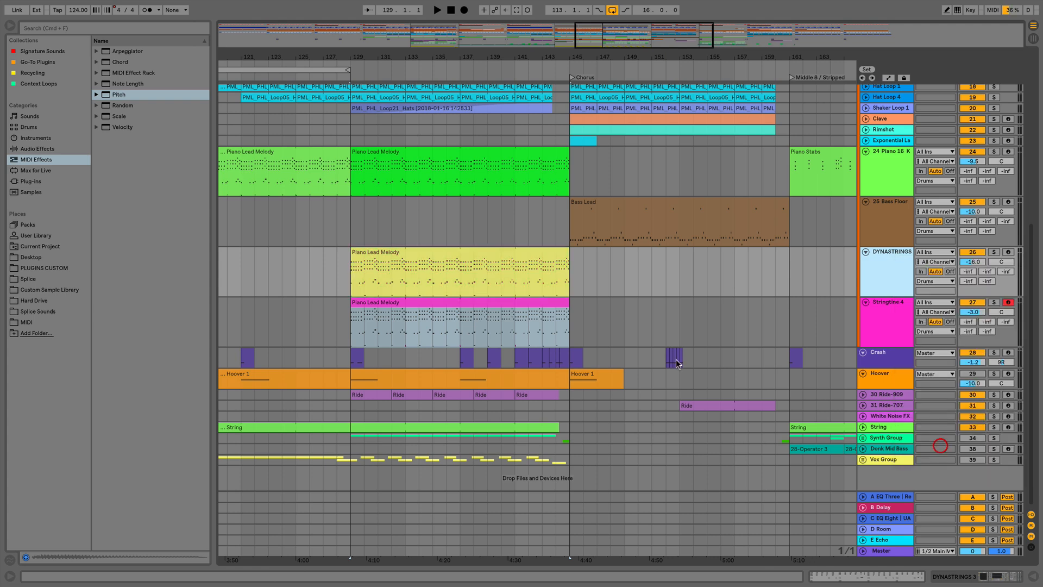
Open the piano, DYNASTRINGS and Stringtine copies of Piano Lead Melody from bar 129 to 145 together for editing.
left_click(435, 155)
left_click(436, 302, "shift")
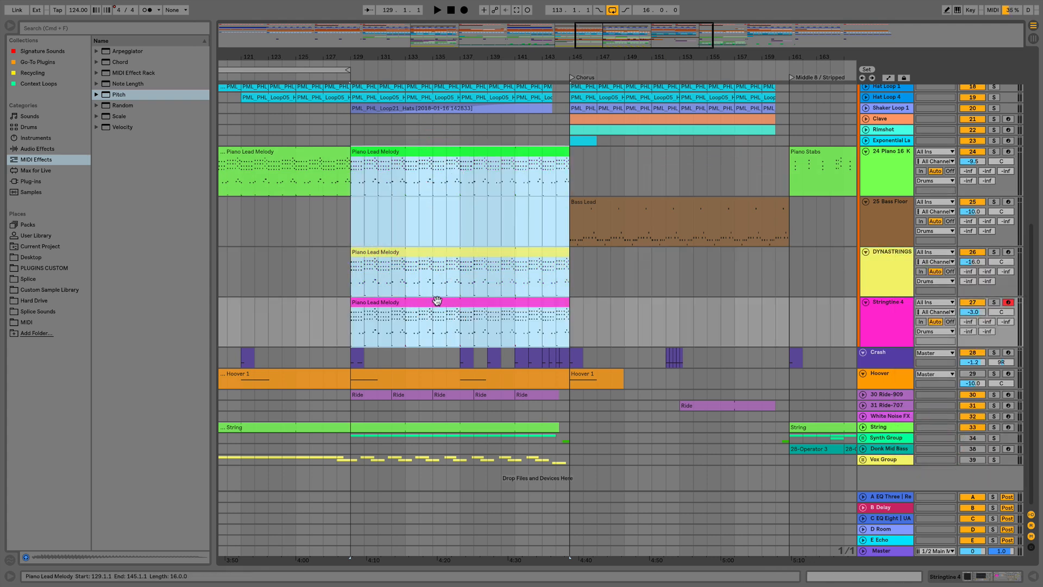
double_click(437, 301)
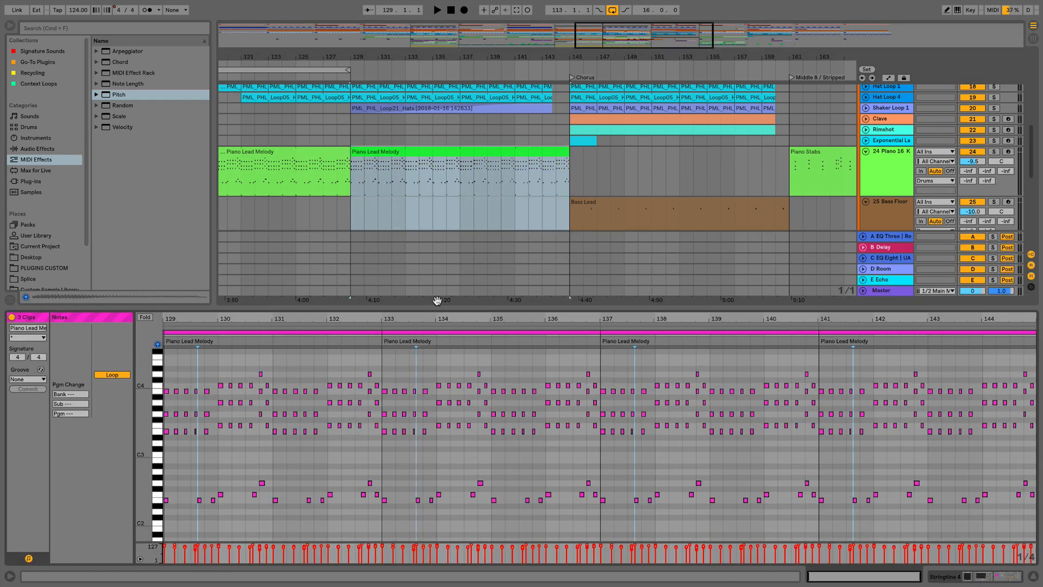
Make the yellow DYNASTRINGS clip active and lengthen all its notes together so they nearly join.
left_click(425, 326)
left_click(393, 326)
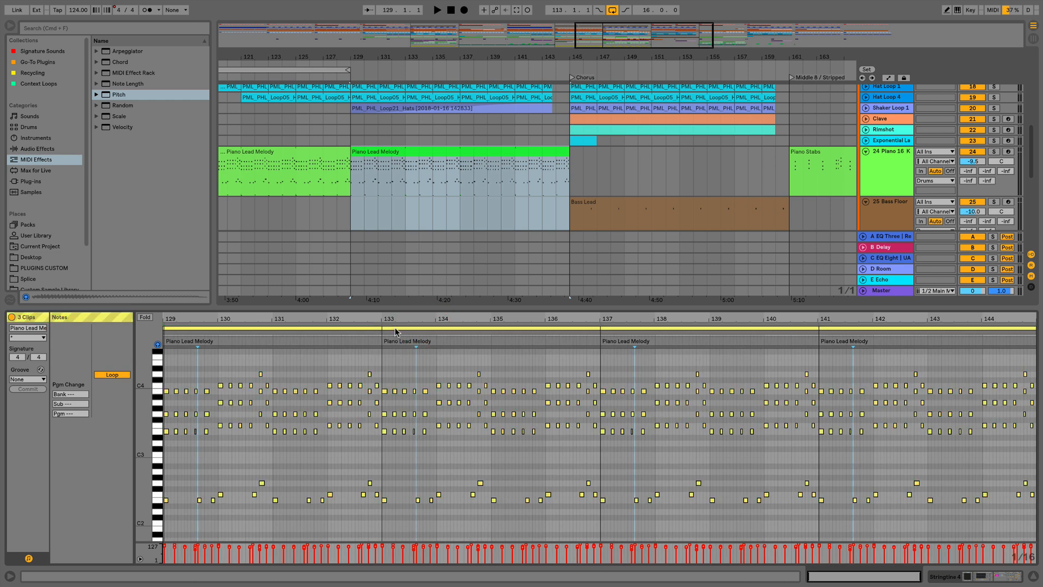
key("super+a")
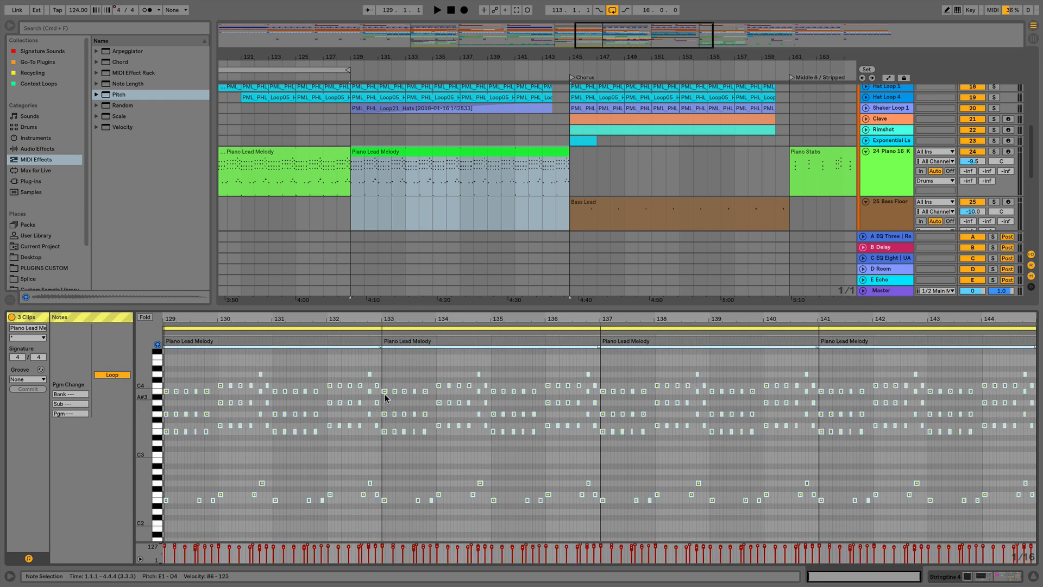
left_click_drag(386, 391, 392, 391)
left_click(392, 391)
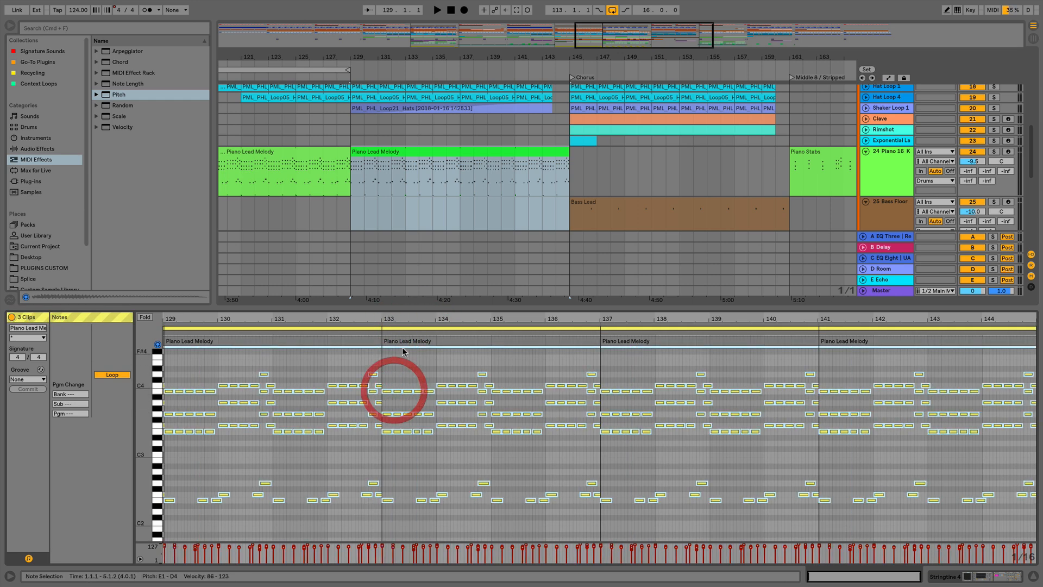
Make the magenta Stringtine clip active, lengthen all its notes into overlapping longer ones and transpose them up one octave.
left_click(409, 332)
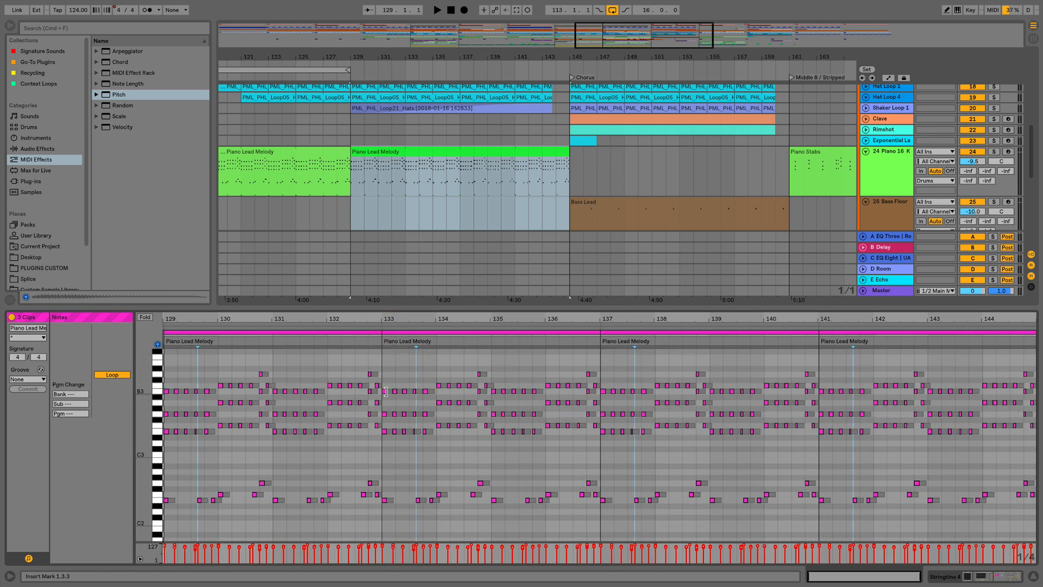
key("super+a")
left_click_drag(385, 391, 403, 391)
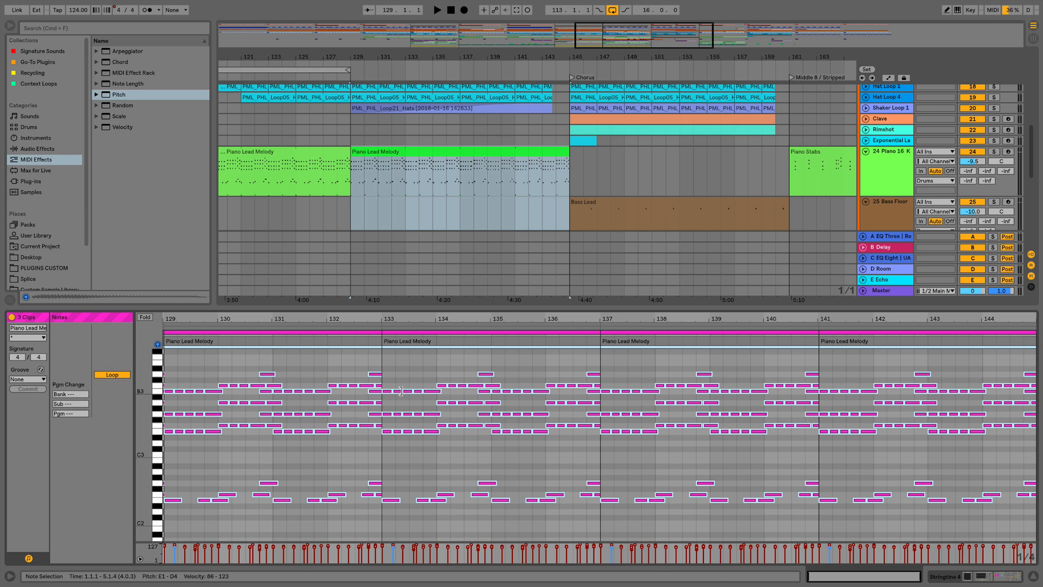
key("shift+Up")
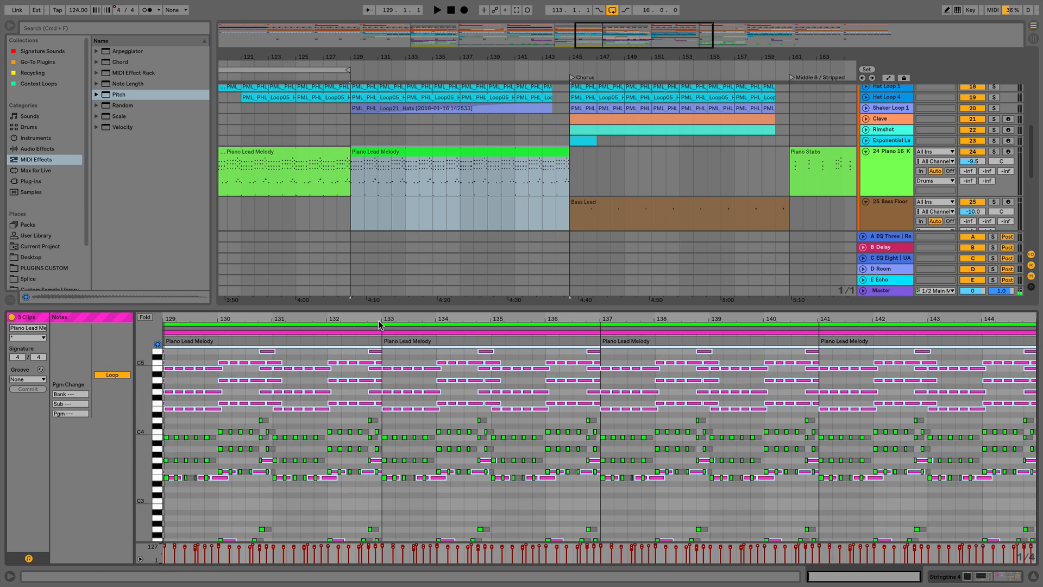
Compare the layered clips by making each active in turn, and show the 24 Piano track's device chain.
left_click(379, 327)
left_click(381, 332)
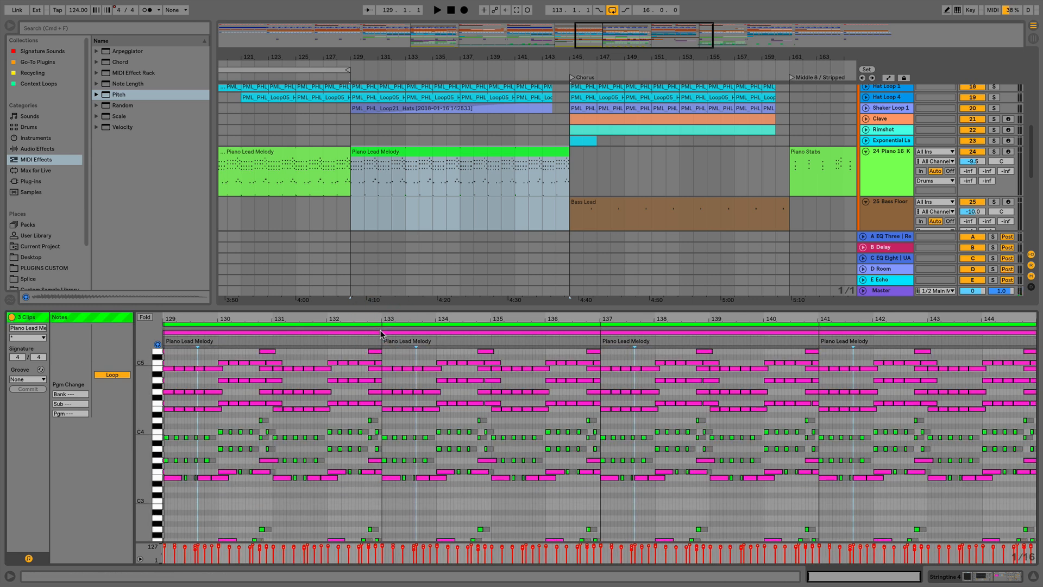
left_click(405, 329)
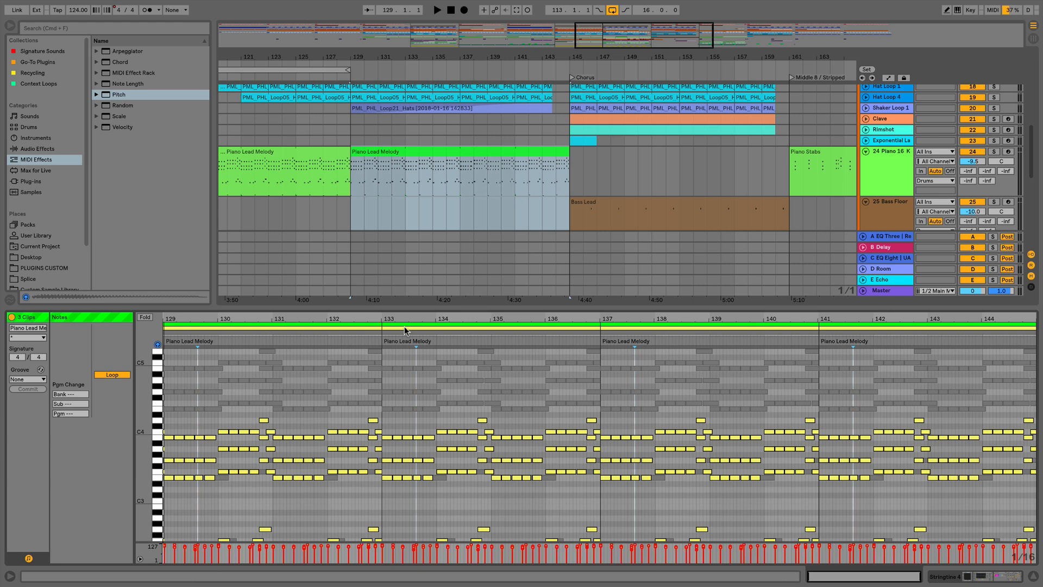
left_click(888, 159)
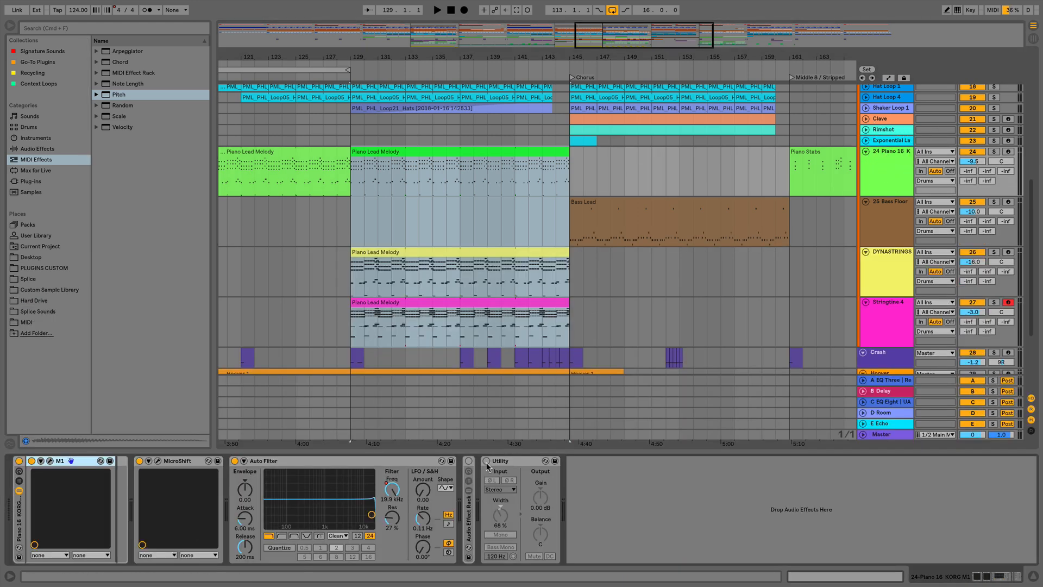
Turn on the 24 Piano track's Utility at 73% width, and unfold the DYNASTRINGS track's first Audio Effect Rack.
left_click(487, 462)
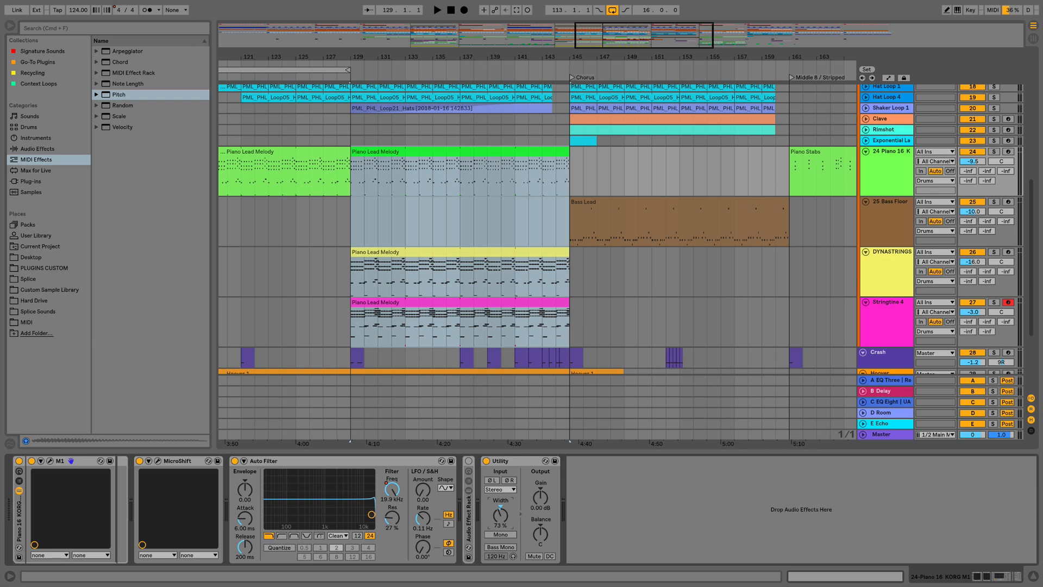
left_click(886, 260)
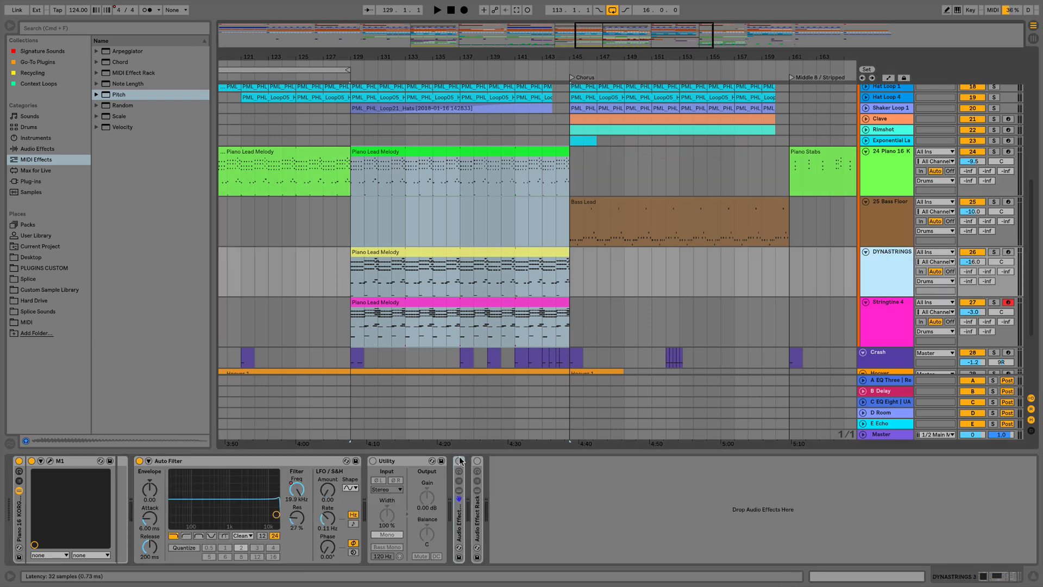
left_click(395, 464)
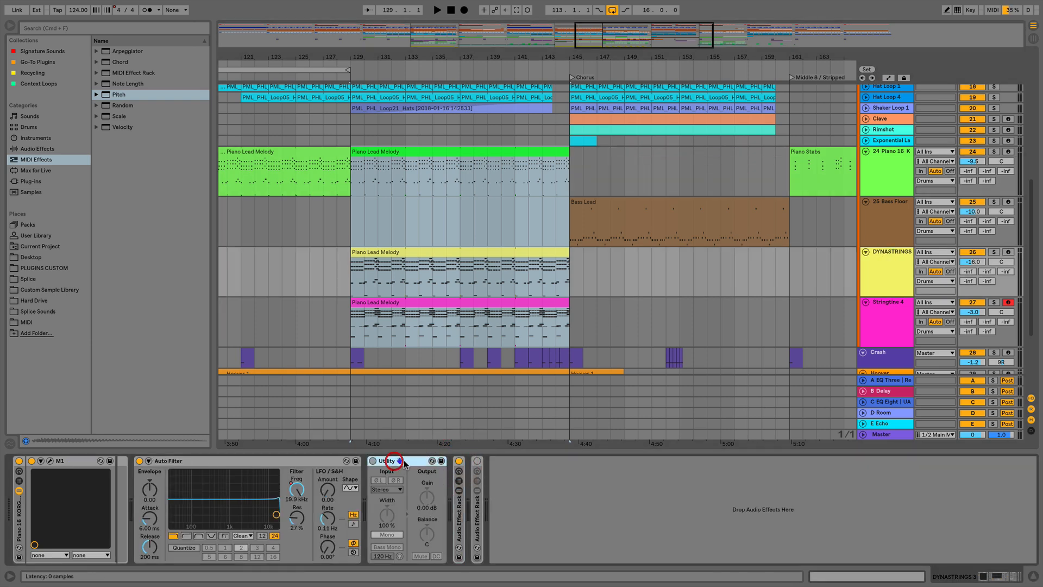
double_click(459, 503)
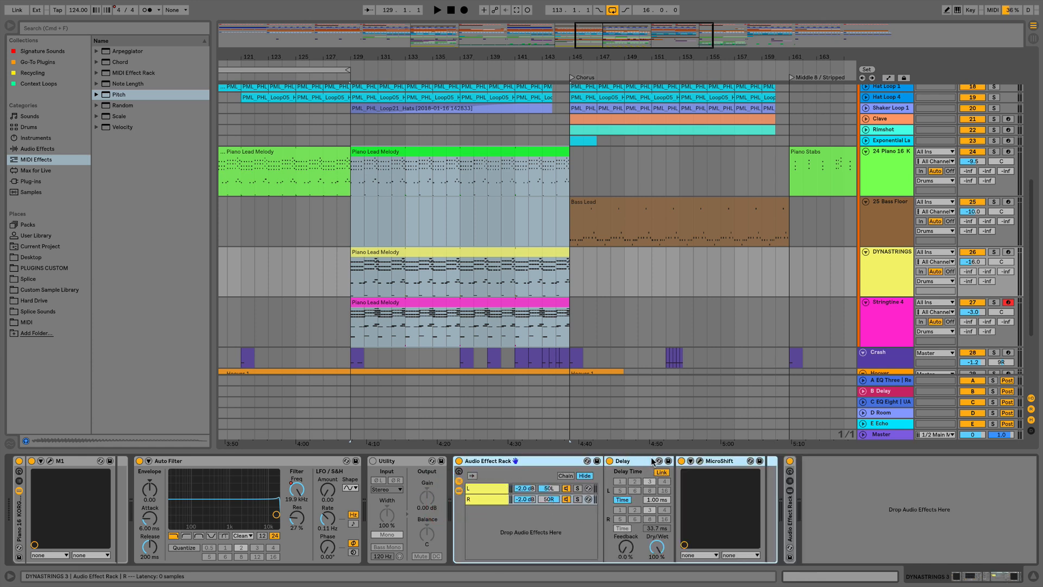
Solo and play DYNASTRINGS, comparing its sound with mono Utility in place of the first Audio Effect Rack and with the rack back on.
left_click(994, 253)
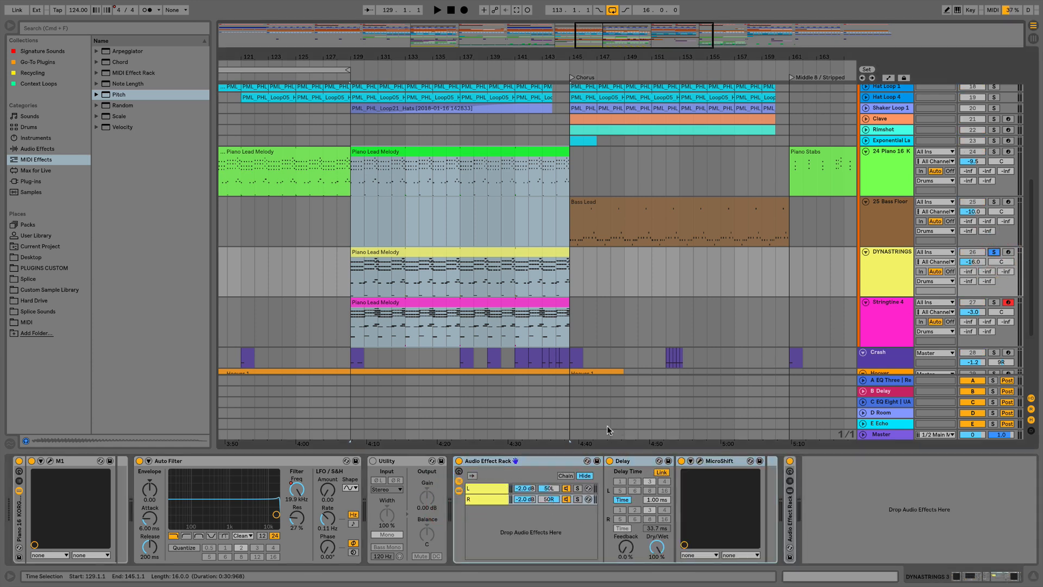
left_click(459, 461)
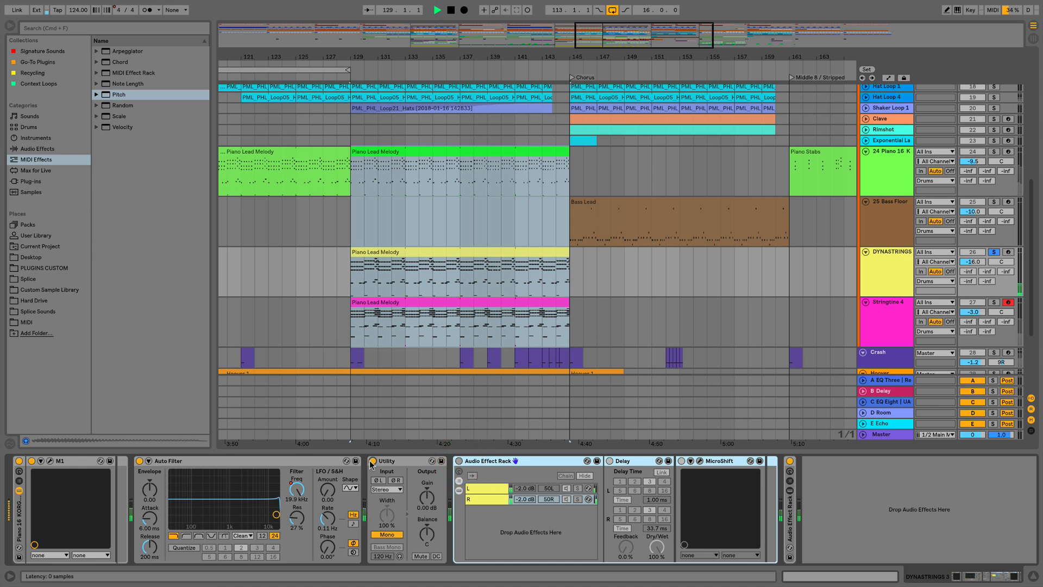
key("space")
left_click(372, 461)
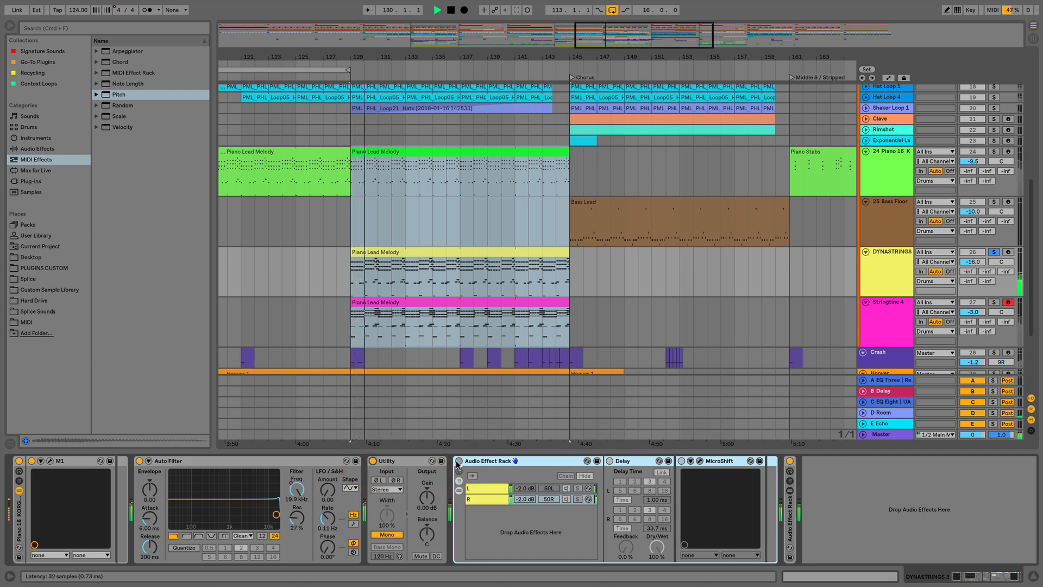
left_click(459, 461)
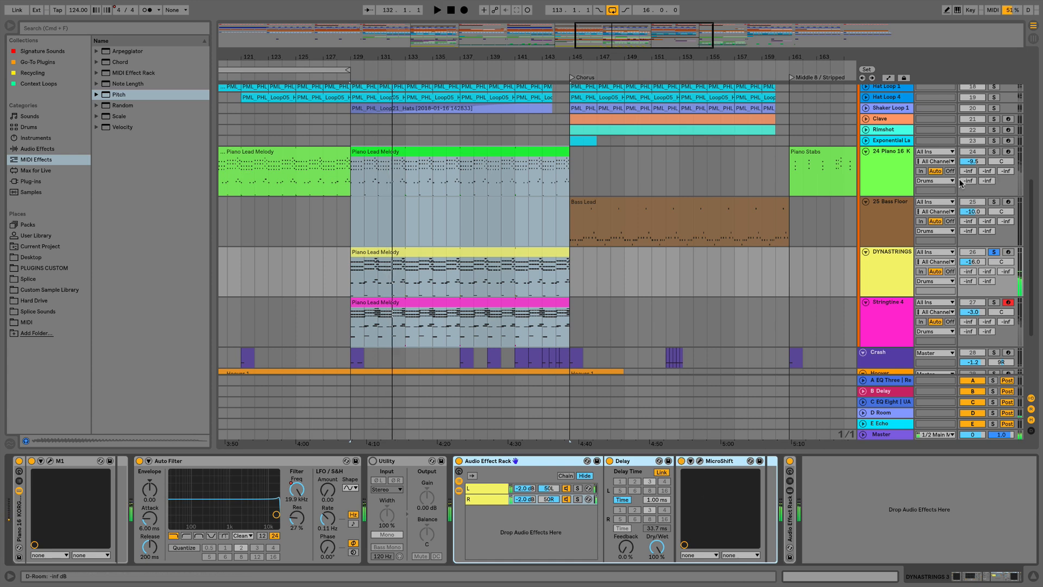
Audition the soloed 24 Piano track with Utility off and on, and bypass its MicroShift.
left_click(994, 152)
left_click(892, 152)
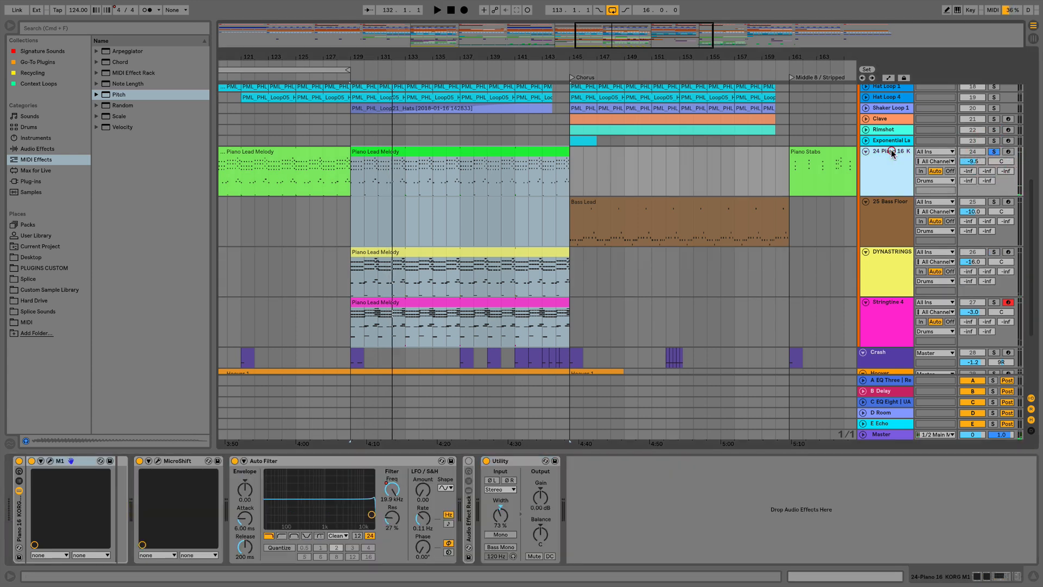
key("space")
left_click(486, 461)
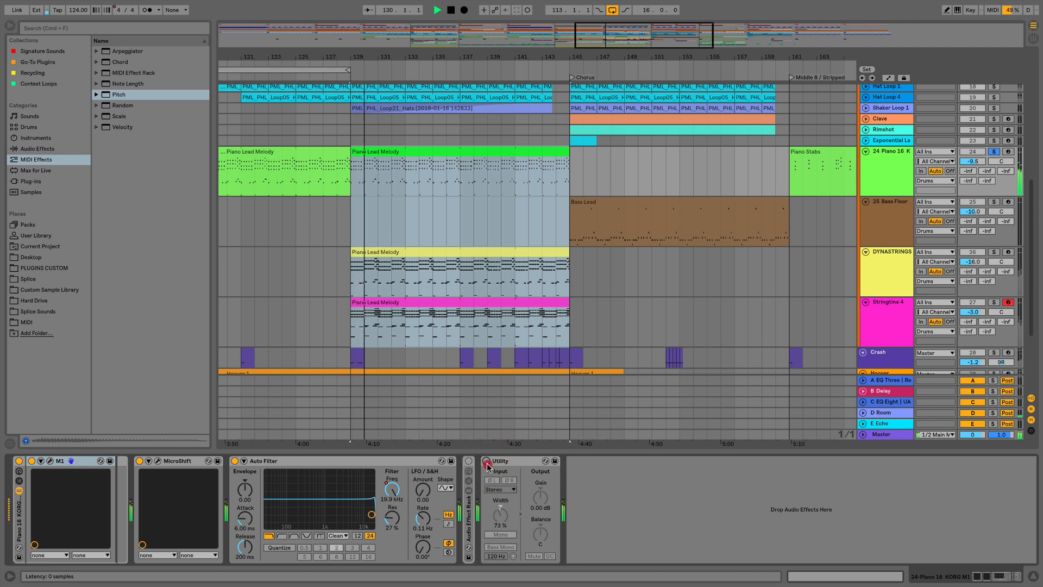
left_click(486, 461)
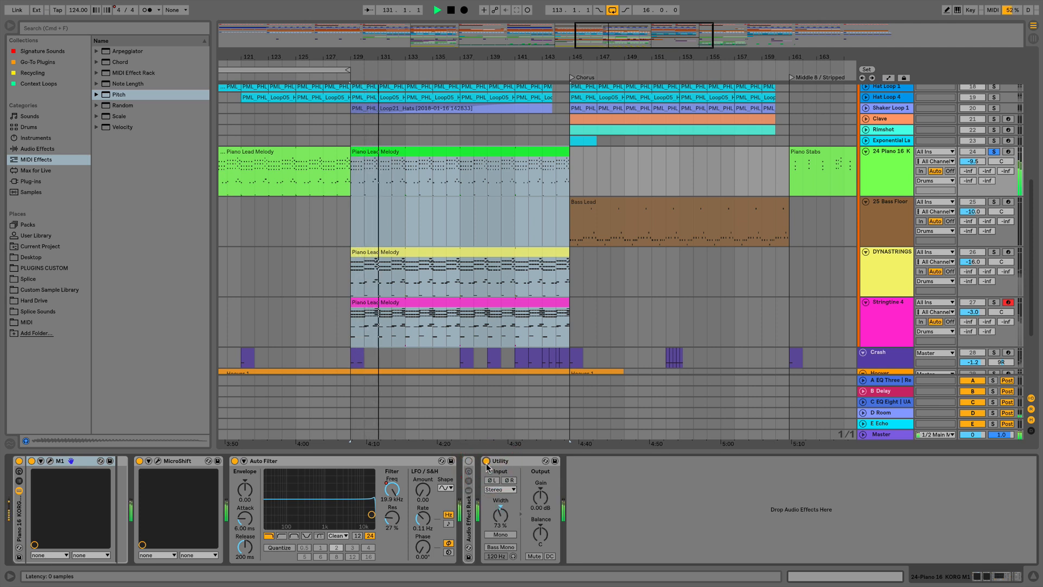
left_click(139, 461)
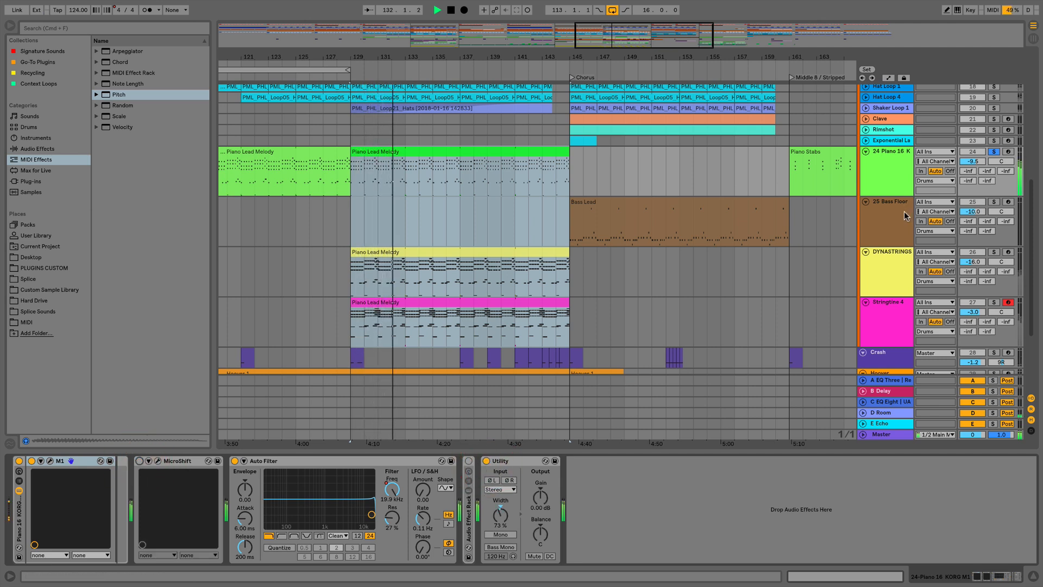
left_click(994, 151)
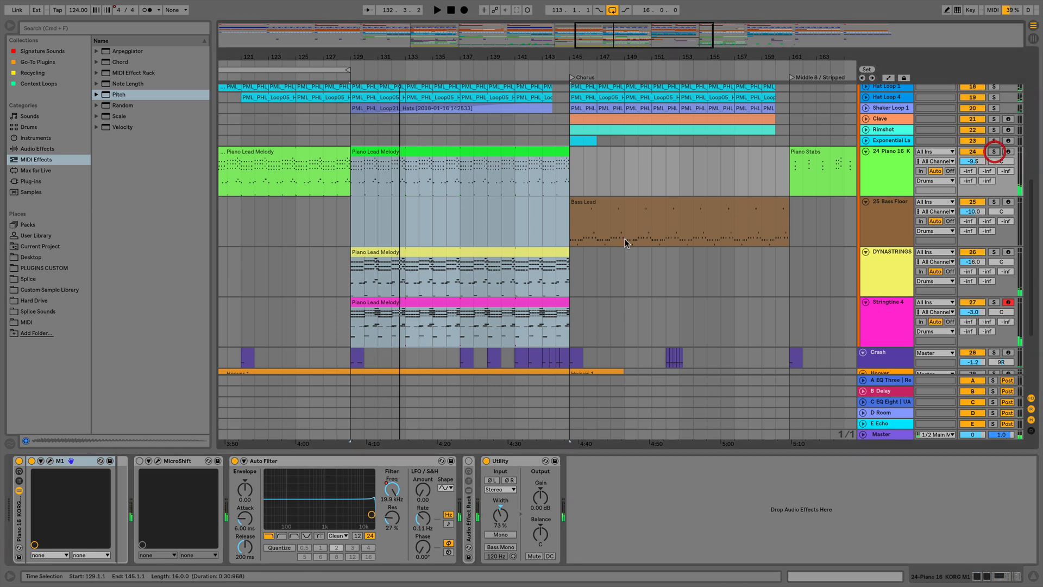
Loop bars 129 to 161 and open the clips from 24 Piano through Crash in that range together for editing.
left_click(296, 183)
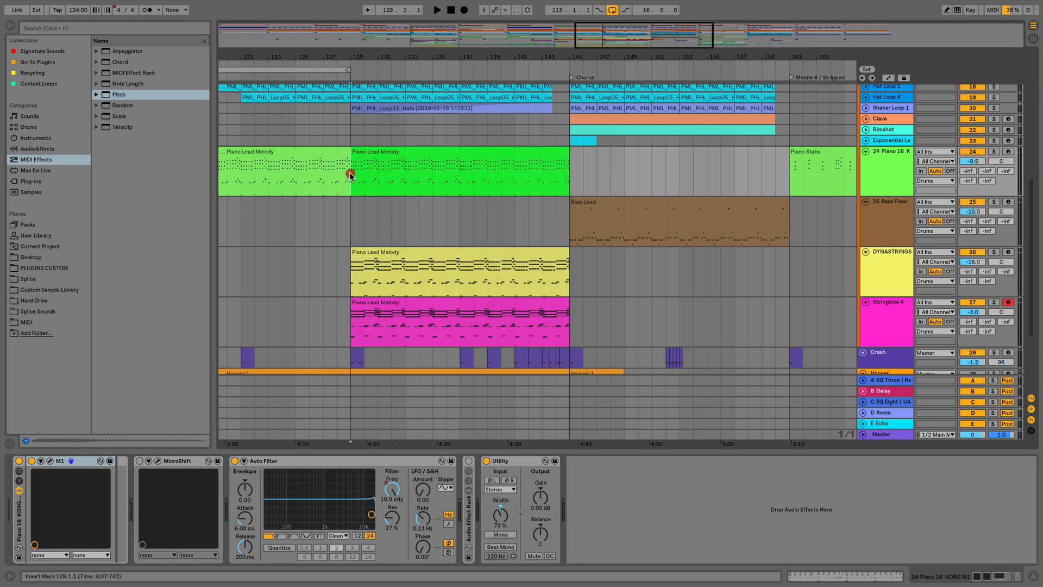
left_click_drag(350, 175, 789, 351)
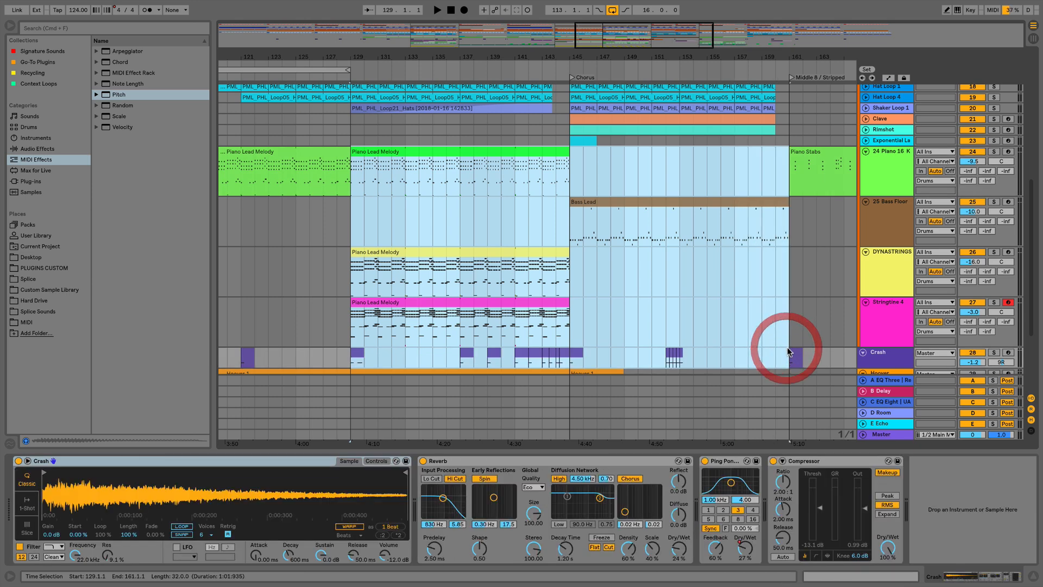
key("super+l")
scroll(657, 311, "down", 2)
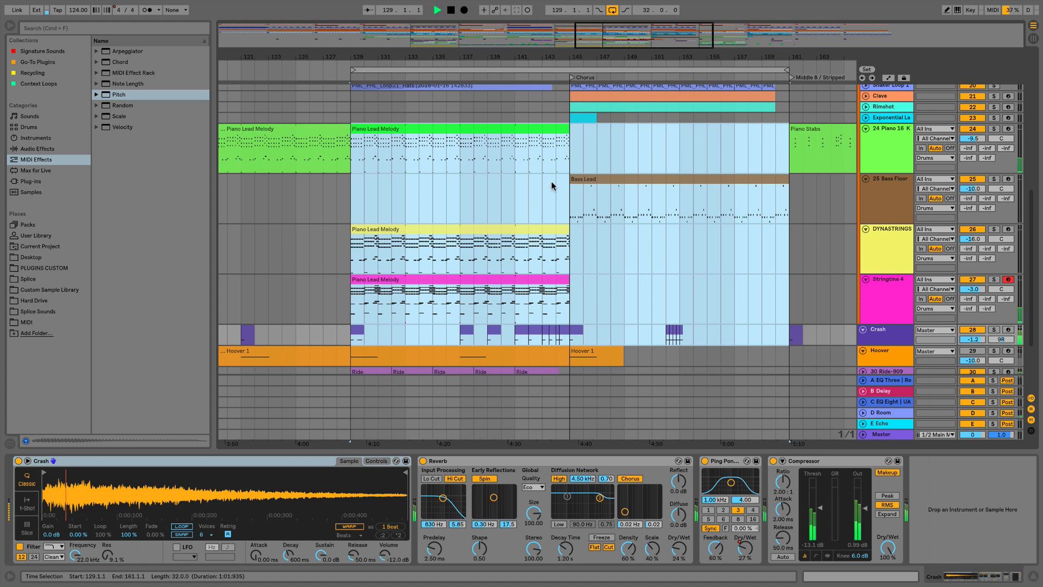
key("shift+Tab")
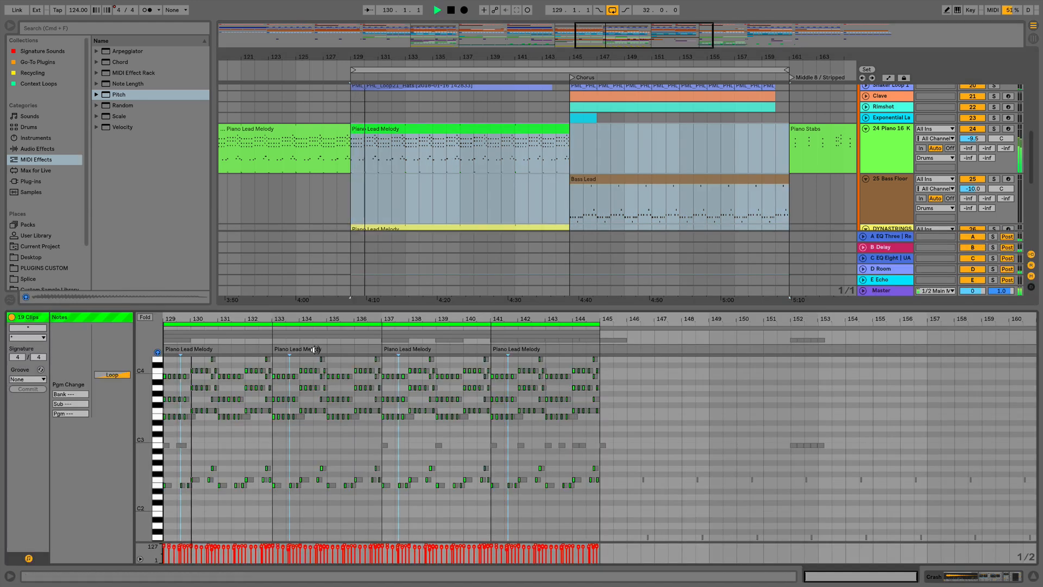
Copy the opening crash notes of bars 137 and 139 to beat 3 of the same bars.
left_click(242, 331)
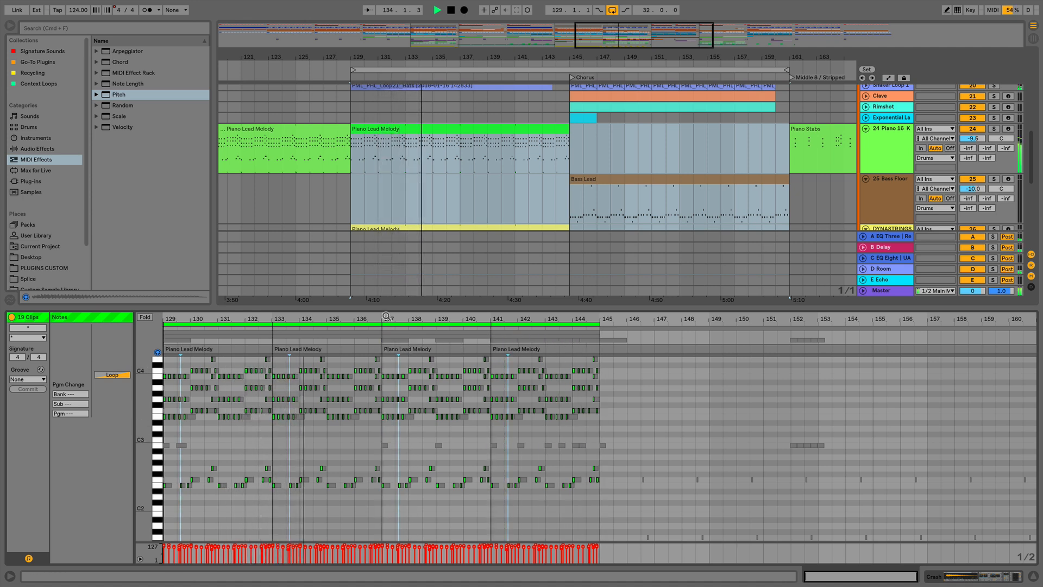
left_click_drag(386, 316, 384, 470)
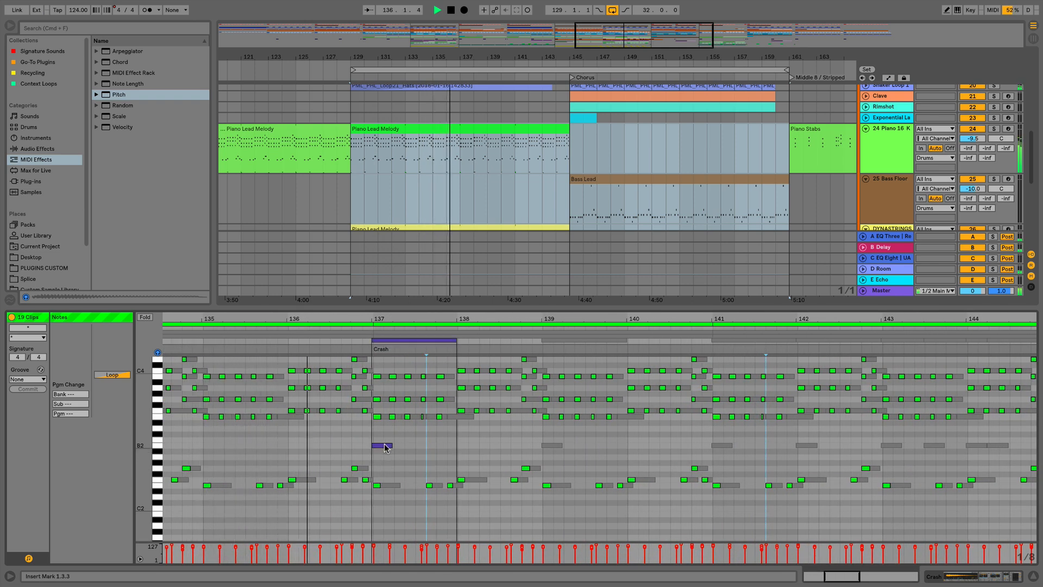
left_click_drag(384, 448, 427, 447)
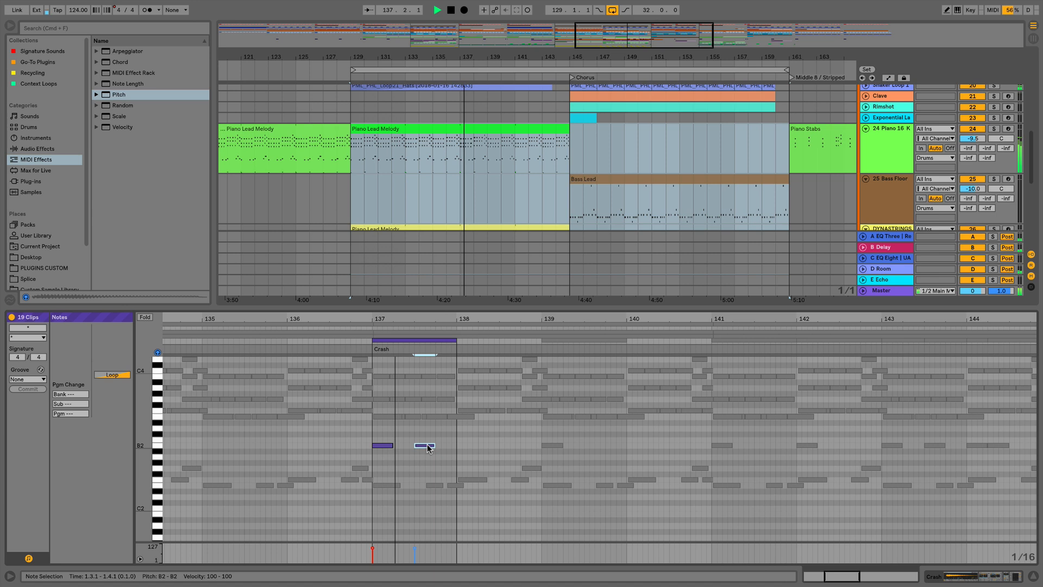
left_click_drag(549, 445, 591, 446)
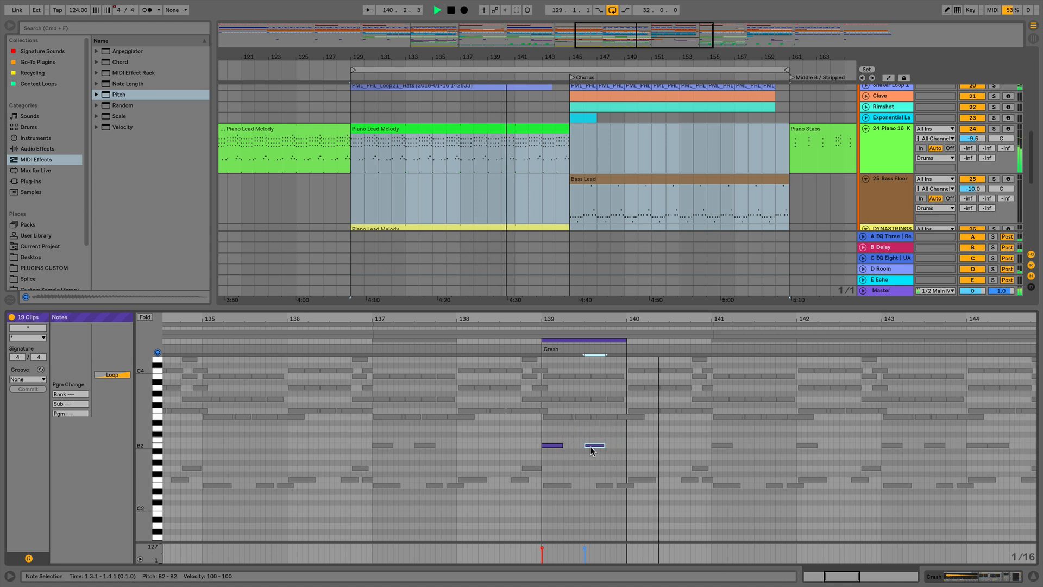
Examine the two Crash clips in bar 143 by making each active through its note.
scroll(598, 440, "right", 1)
scroll(598, 440, "right", 1)
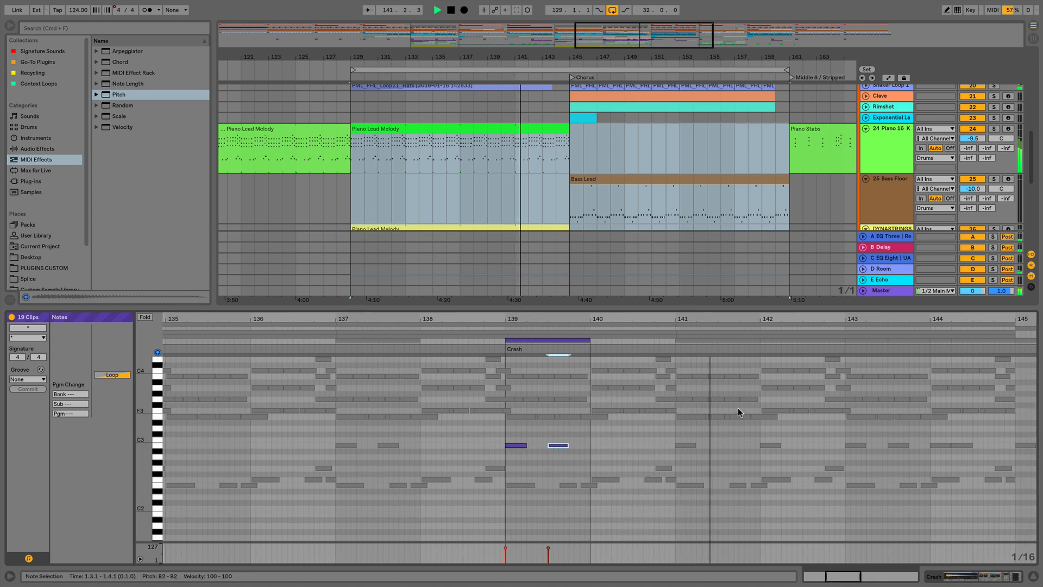
scroll(728, 416, "right", 2)
left_click(819, 445)
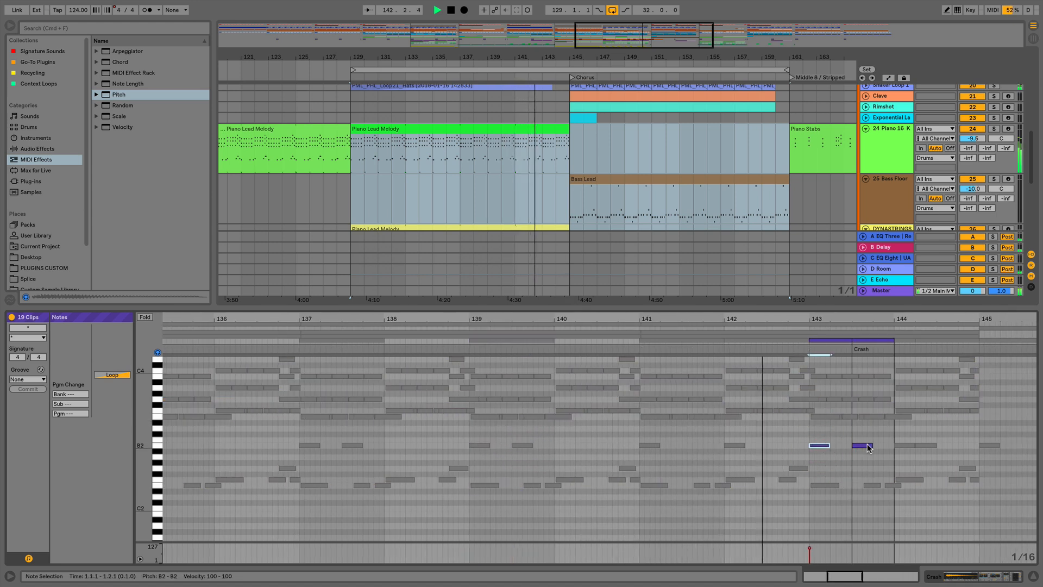
left_click(863, 445)
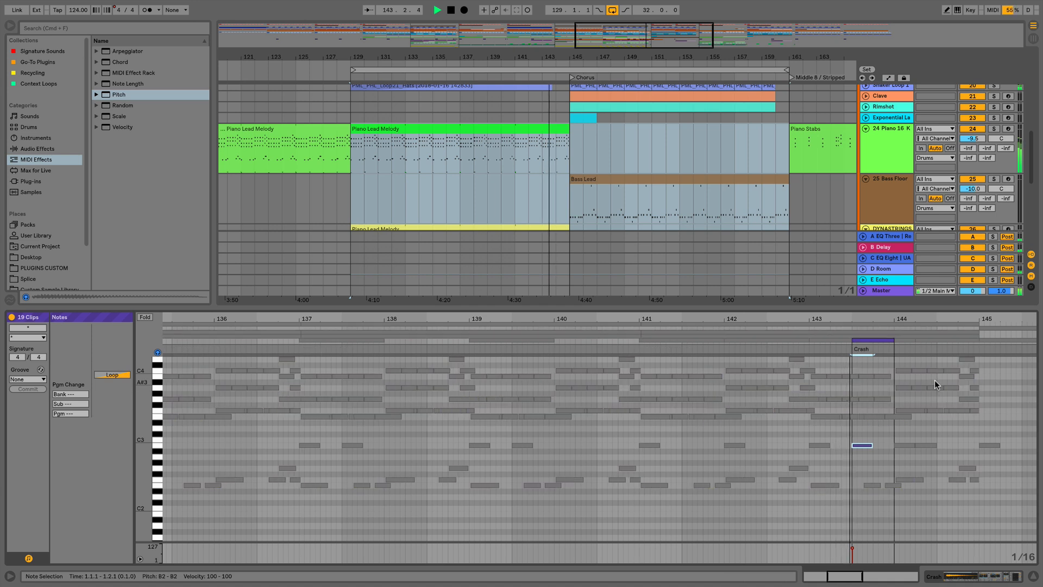
scroll(932, 386, "right", 2)
scroll(932, 387, "right", 1)
scroll(837, 410, "up", 2)
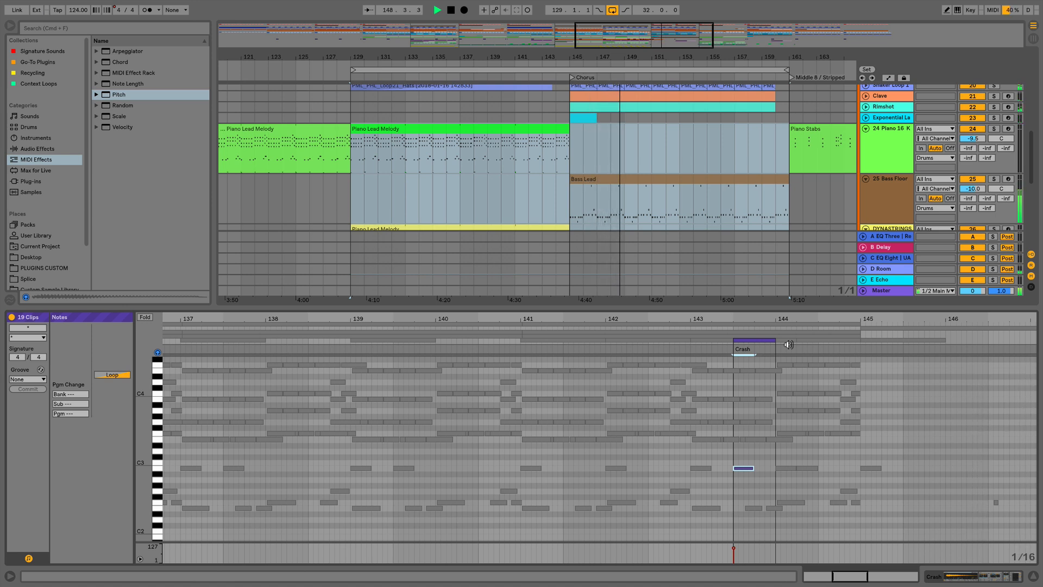
Try to open all clips between bars 129 and 161 from the Snare track through Crash together for editing.
key("shift+Tab")
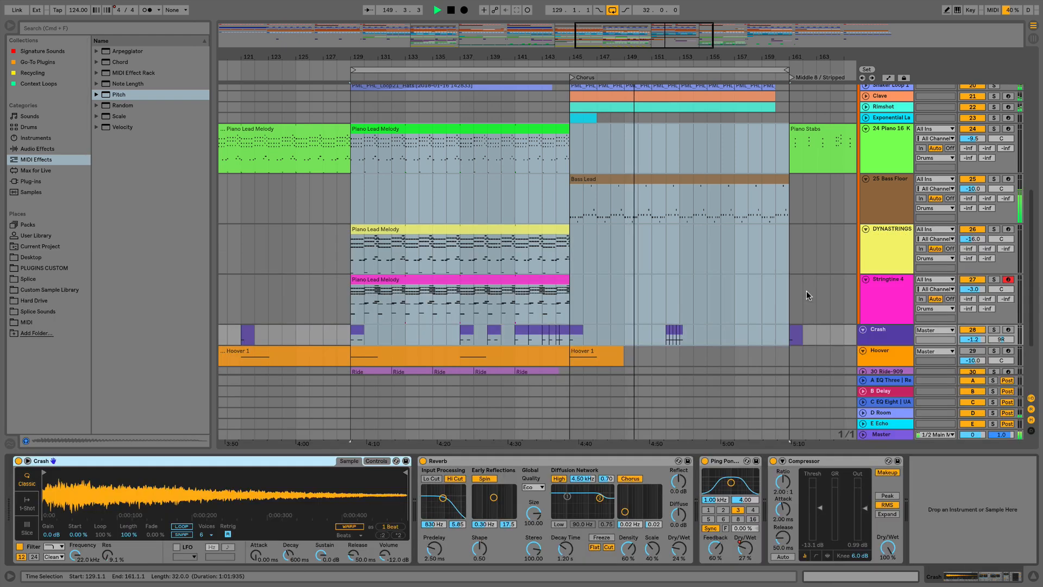
scroll(746, 337, "up", 3)
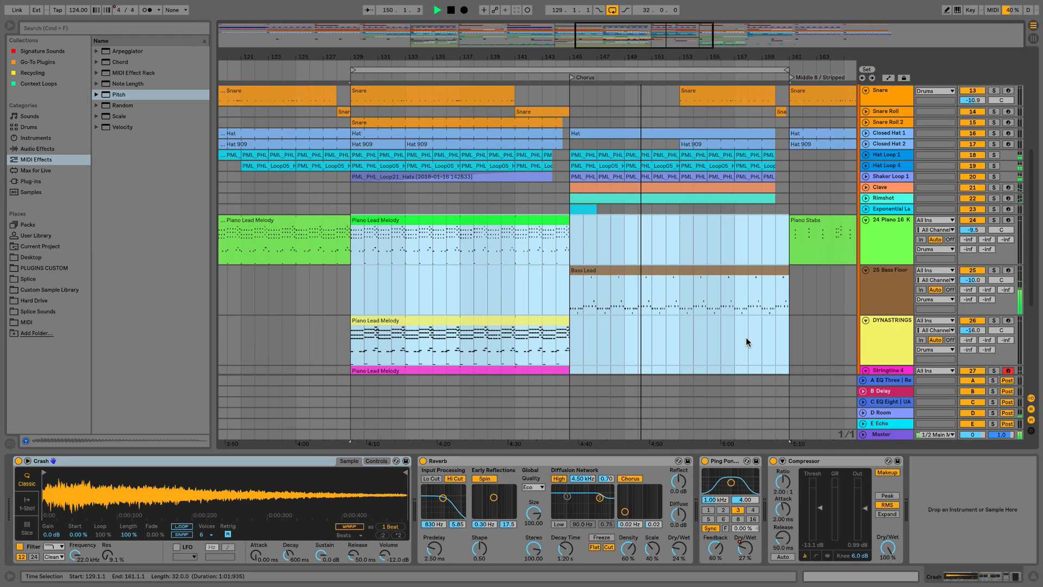
left_click(1035, 577)
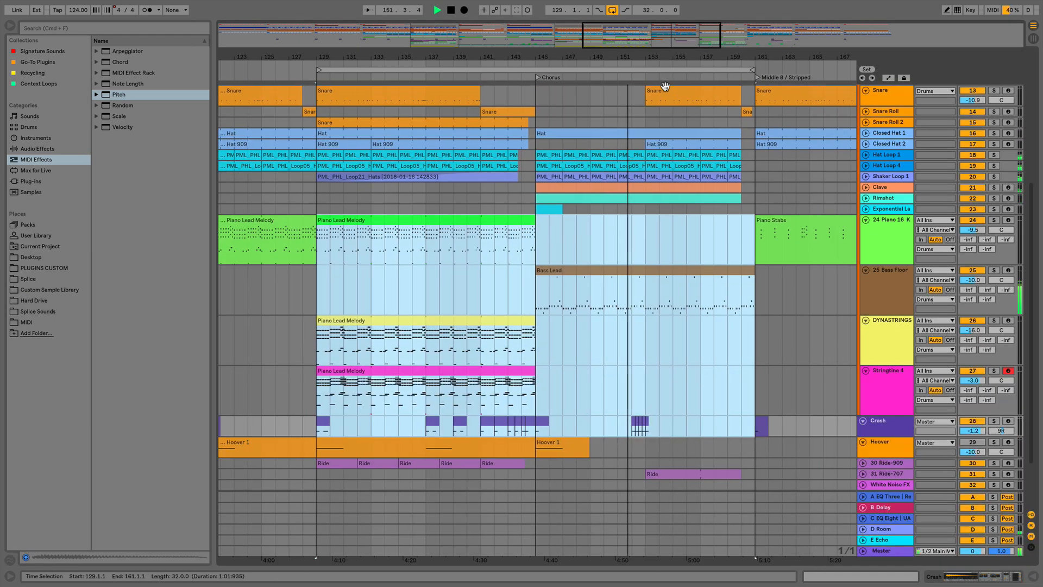
left_click(666, 89, "shift")
key("shift+Tab")
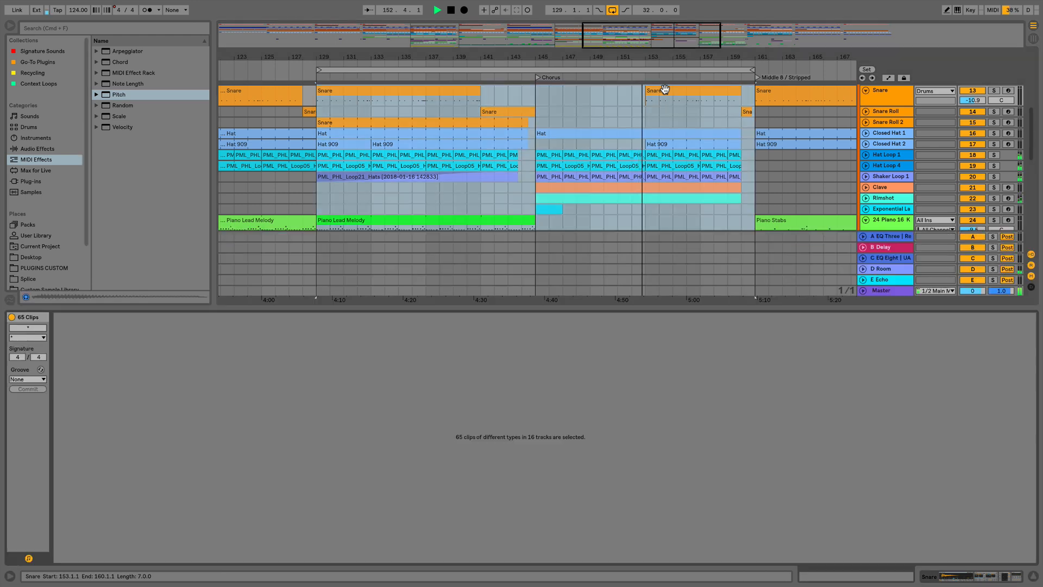
Open the Snare clip at bar 153 together with the chorus Clave and Rimshot clips for editing.
left_click(665, 90)
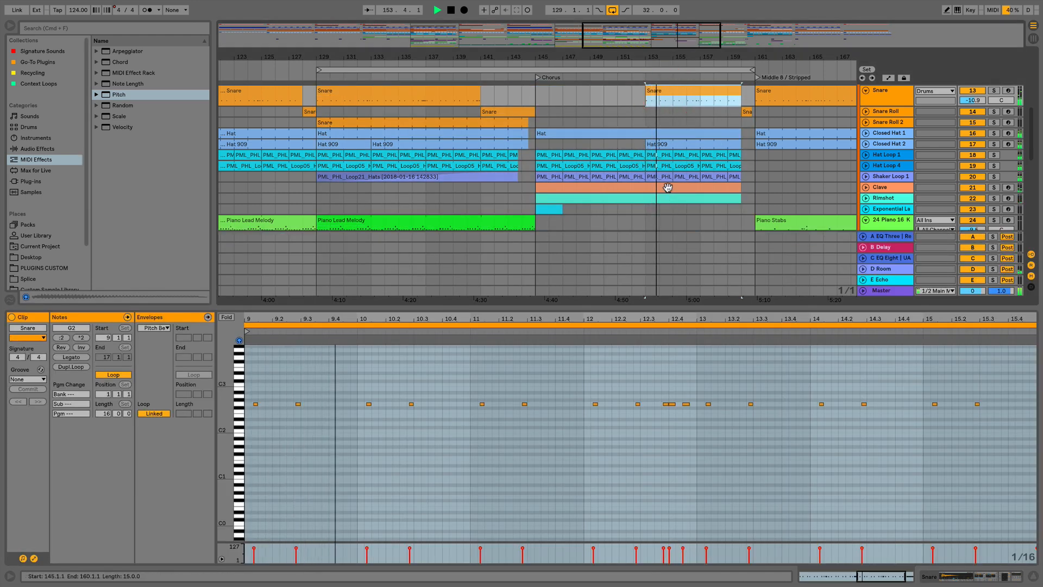
left_click(667, 188, "super")
left_click(666, 198, "super")
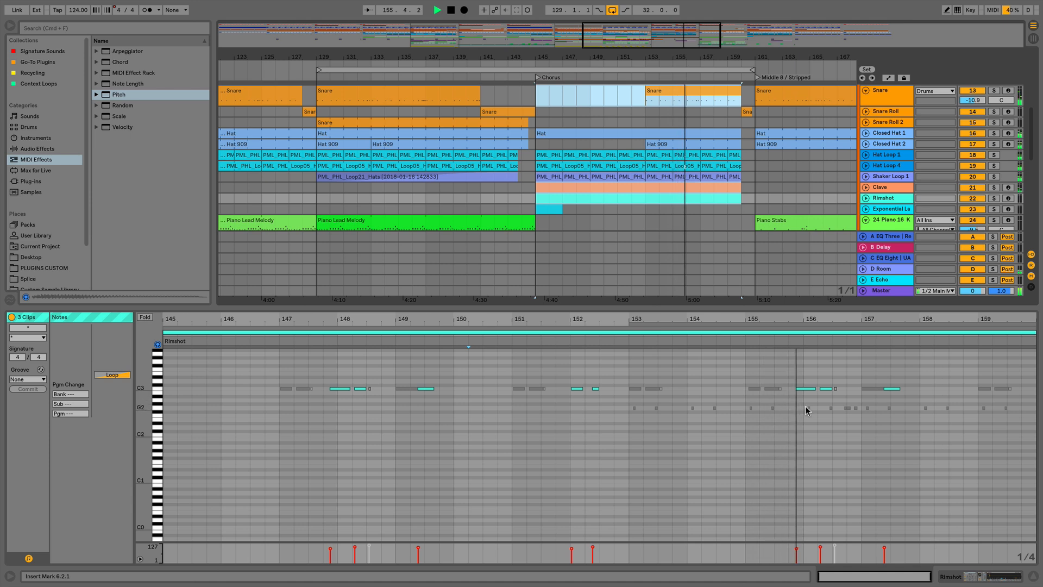
Draw three quarter-note C3 hits on beats 2, 3 and 4 of bar 158 in the Rimshot clip.
key("b")
left_click(941, 389)
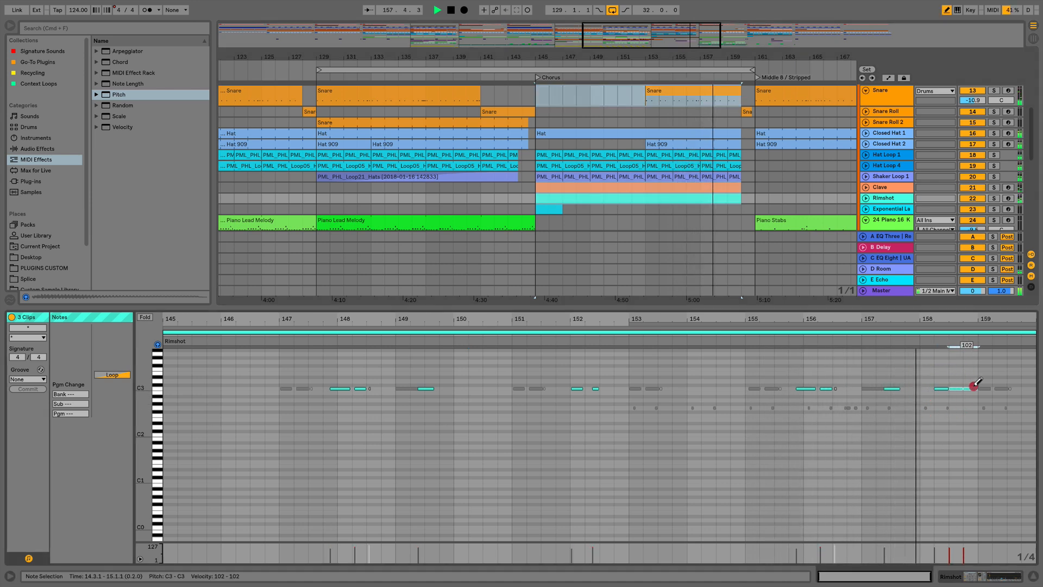
left_click_drag(956, 389, 973, 388)
key("b")
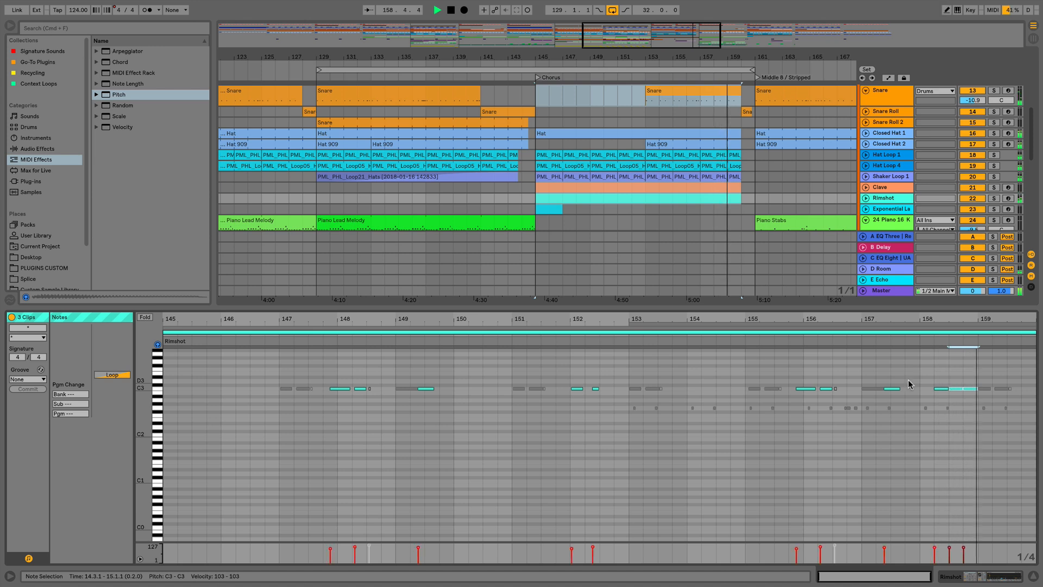
scroll(769, 247, "down", 1)
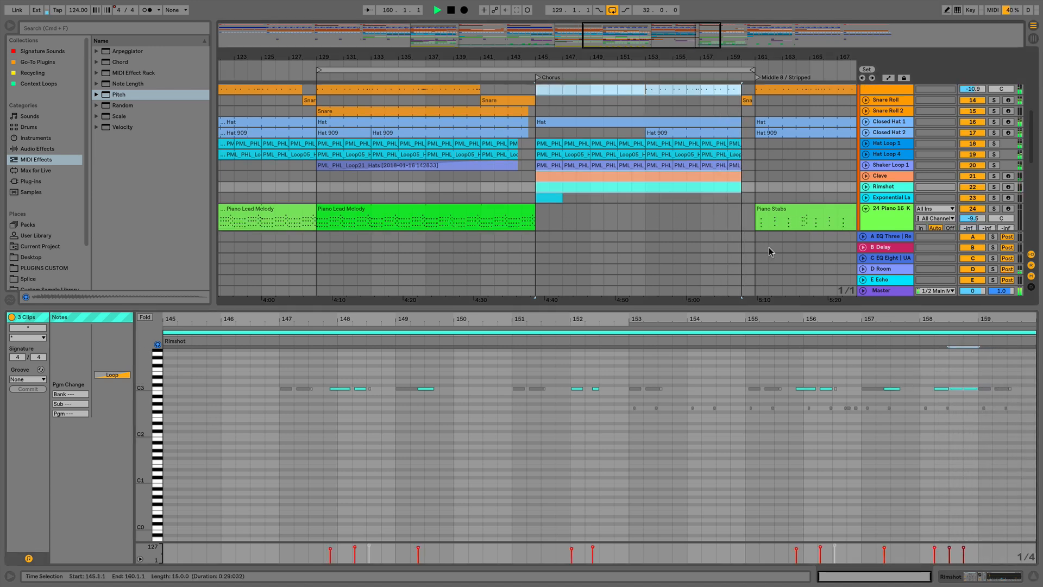
scroll(685, 182, "down", 1)
scroll(685, 182, "down", 3)
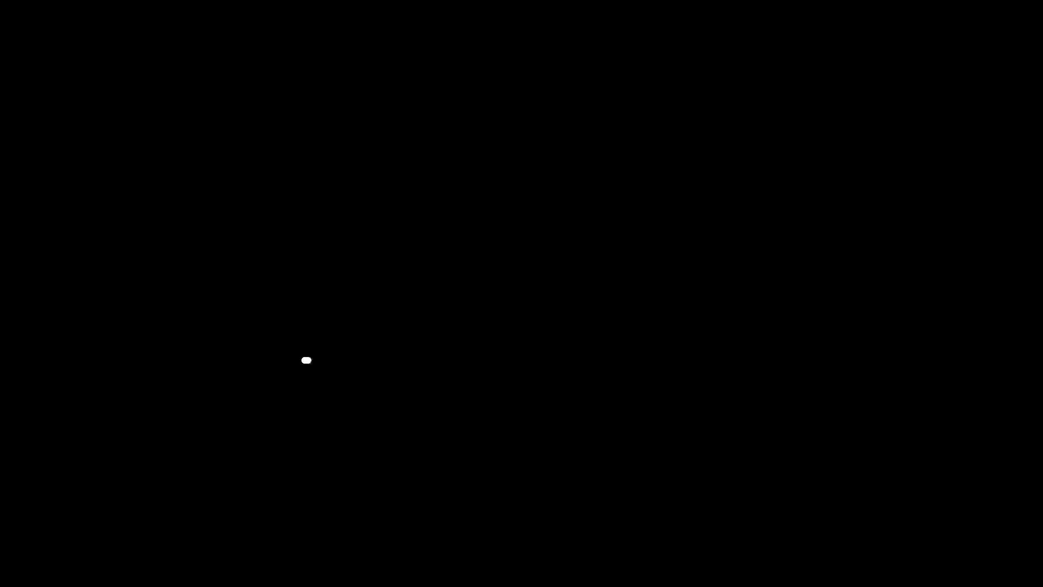